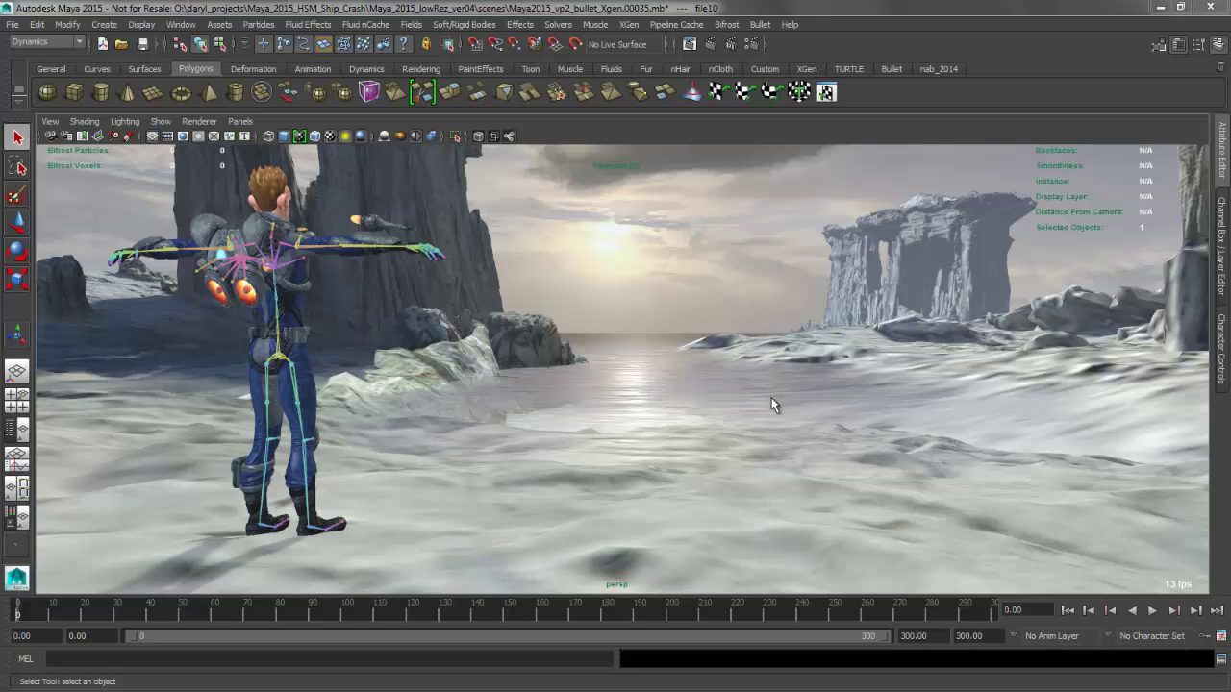
# Select the water surface in the scene and show the material and node editors beside the viewport.
pyautogui.keyDown('alt'); pyautogui.moveTo(701, 358); pyautogui.dragTo(807, 419); pyautogui.keyUp('alt')
pyautogui.keyDown('alt'); pyautogui.moveTo(803, 422); pyautogui.dragTo(790, 448, button='right'); pyautogui.keyUp('alt')
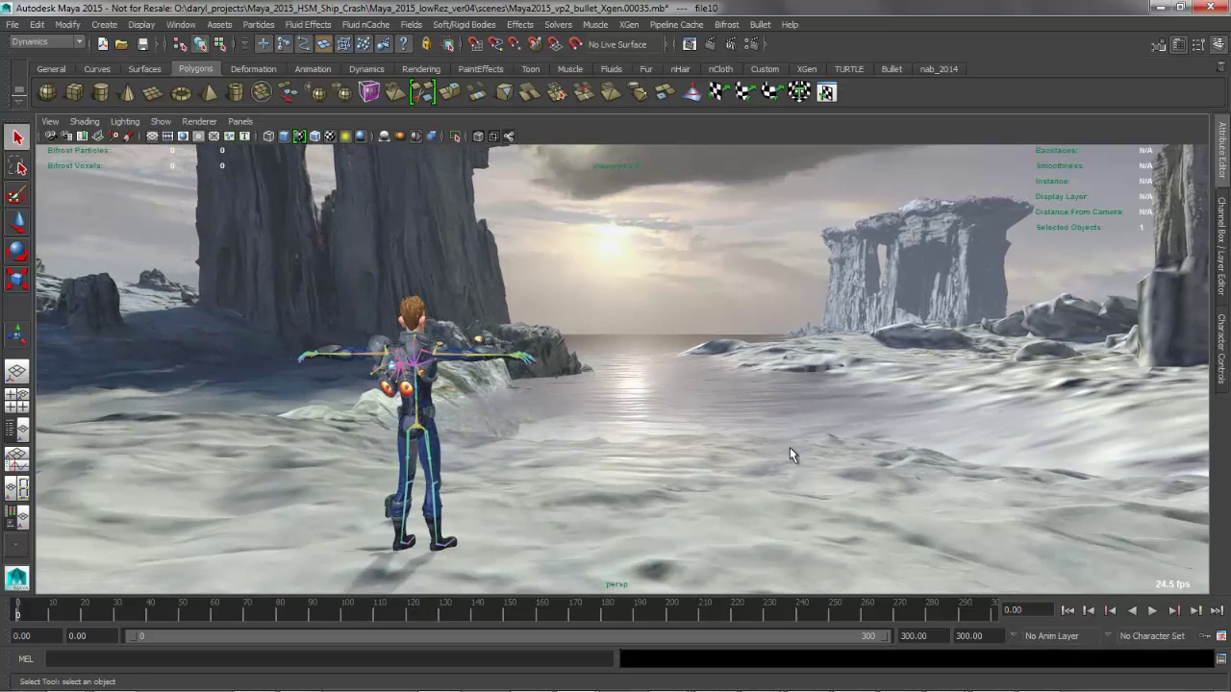
pyautogui.keyDown('alt'); pyautogui.moveTo(789, 449); pyautogui.dragTo(761, 449, button='middle'); pyautogui.keyUp('alt')
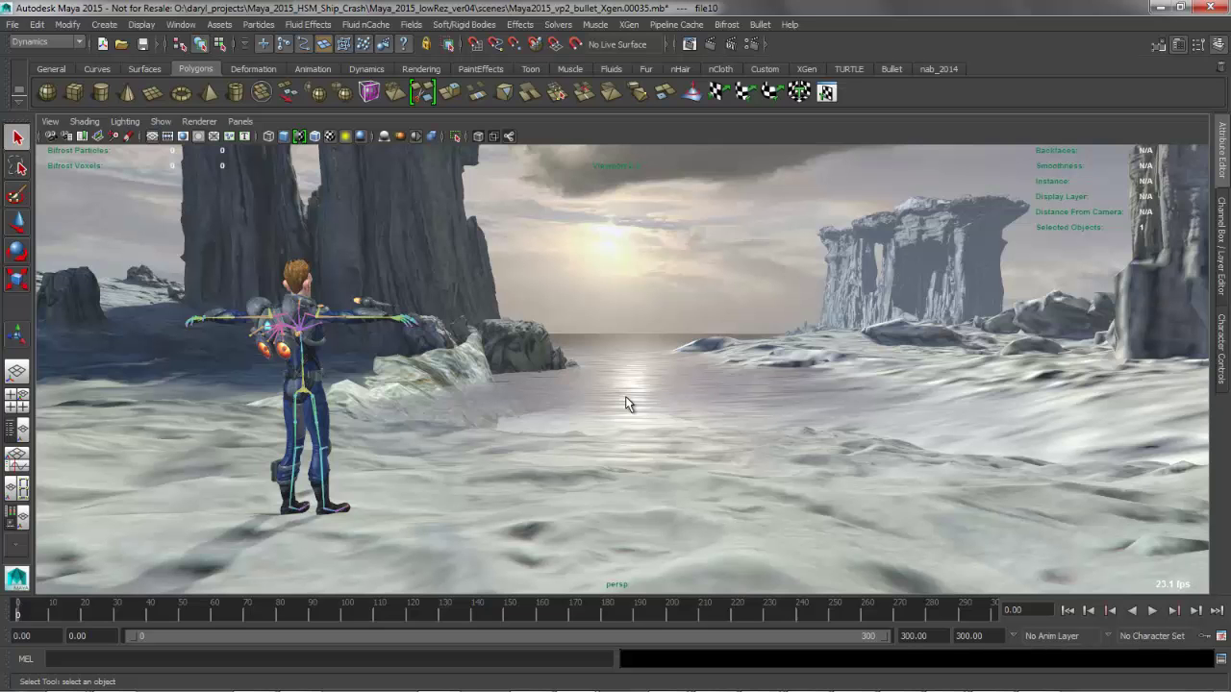
pyautogui.keyDown('alt'); pyautogui.moveTo(609, 412); pyautogui.dragTo(612, 411, button='middle'); pyautogui.keyUp('alt')
pyautogui.click(710, 417)
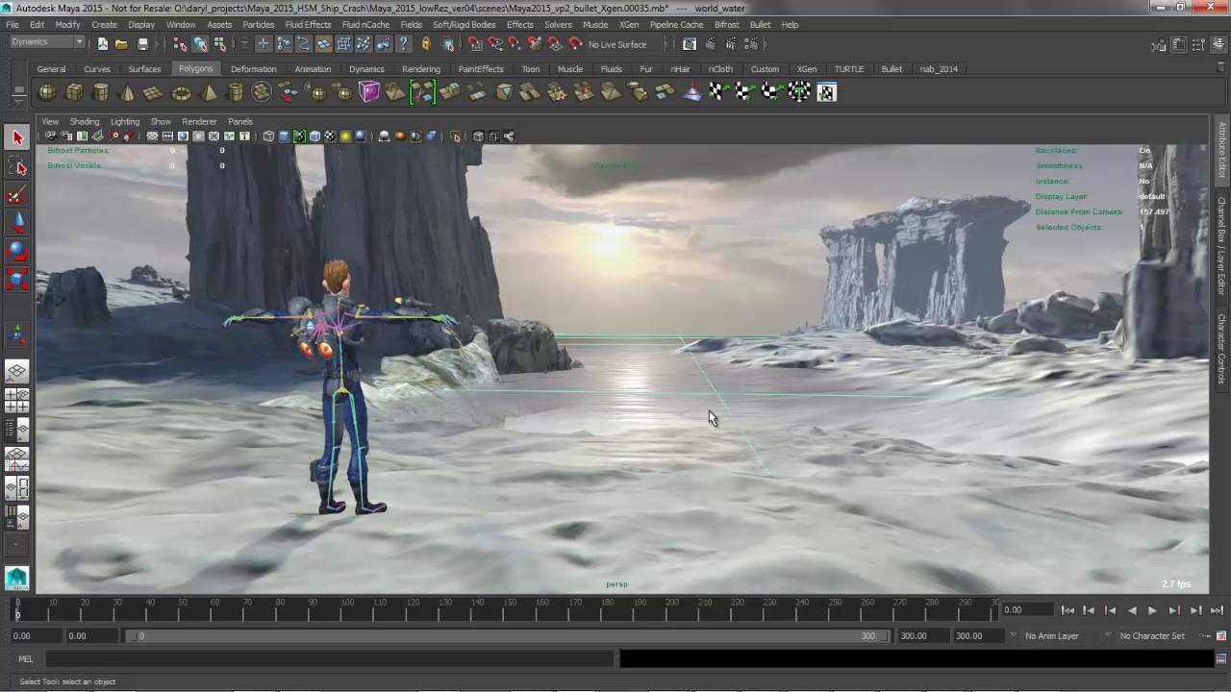
pyautogui.press('space')
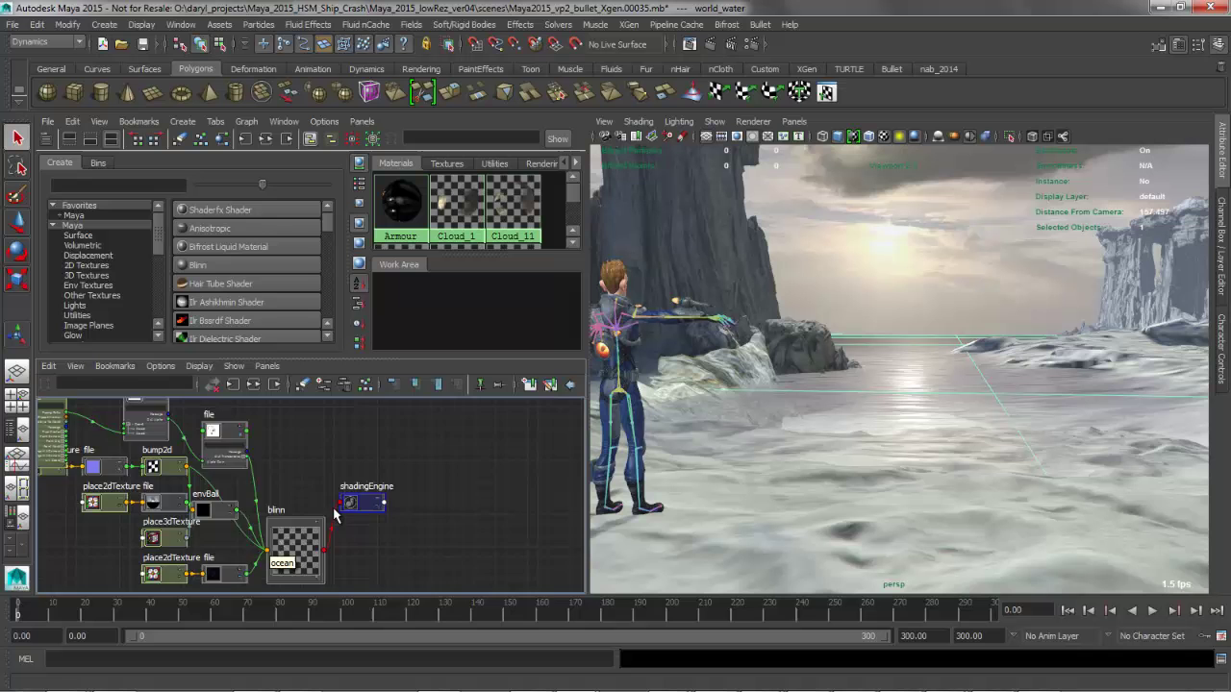
# Move the normal map's file node and its place2dTexture node slightly lower in the ocean shader network.
pyautogui.keyDown('alt'); pyautogui.moveTo(293, 510); pyautogui.dragTo(465, 510, button='middle'); pyautogui.keyUp('alt')
pyautogui.scroll(7, 342, 481)
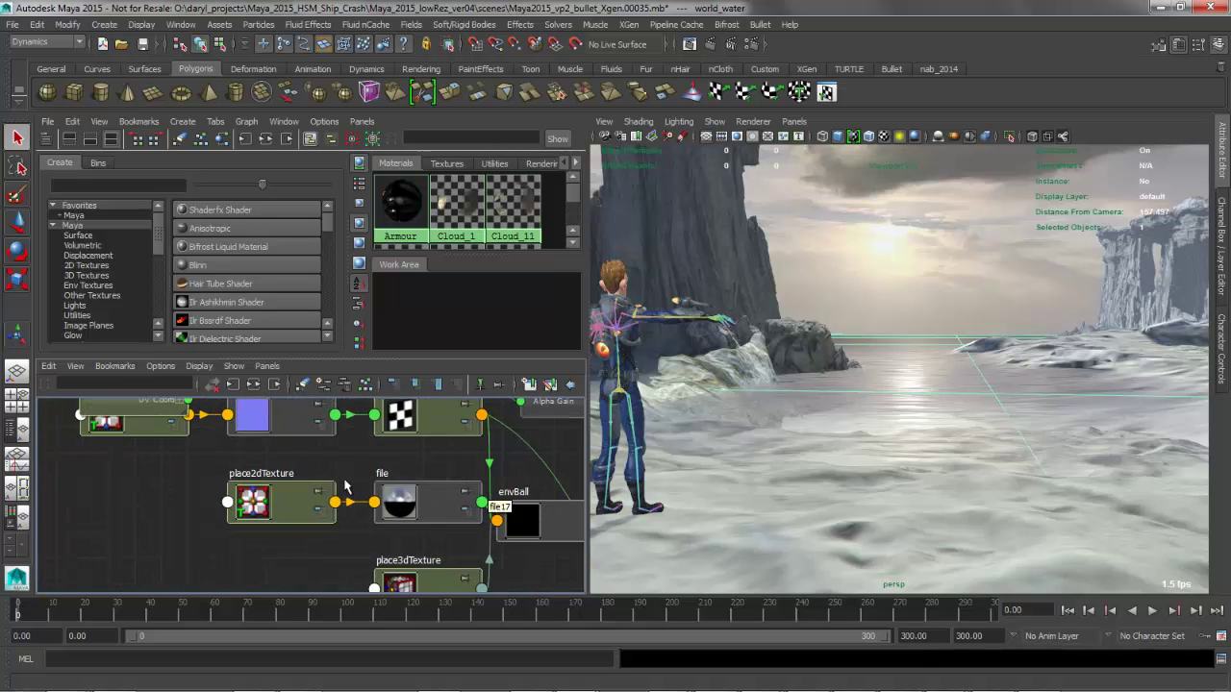
pyautogui.keyDown('alt'); pyautogui.moveTo(341, 481); pyautogui.dragTo(311, 556, button='middle'); pyautogui.keyUp('alt')
pyautogui.keyDown('alt'); pyautogui.moveTo(170, 527); pyautogui.dragTo(167, 487, button='middle'); pyautogui.keyUp('alt')
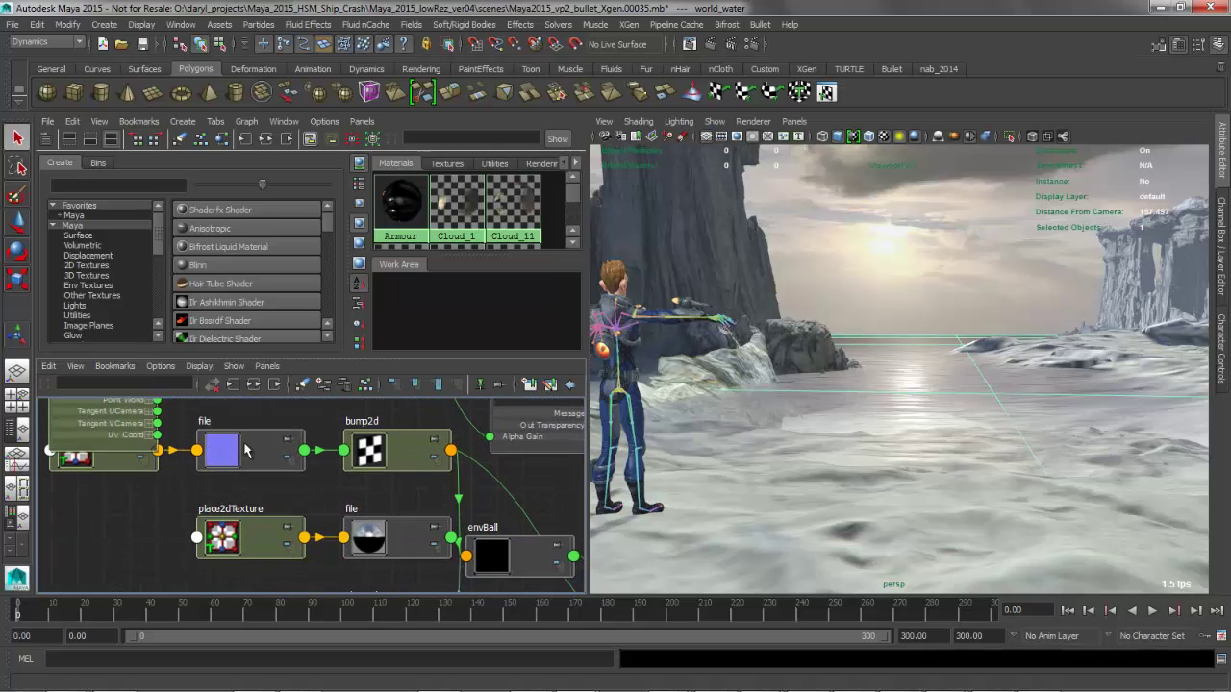
pyautogui.moveTo(262, 443); pyautogui.dragTo(244, 469)
pyautogui.moveTo(102, 463); pyautogui.dragTo(94, 502)
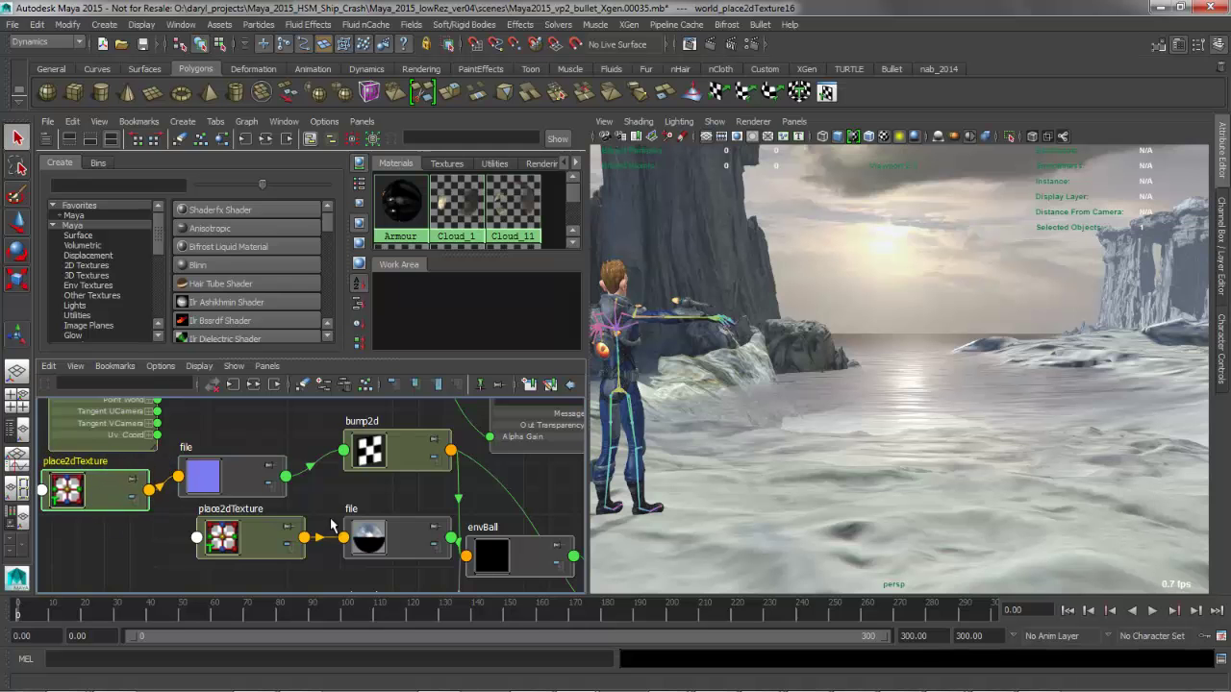
# Open the attributes of the bump2d node fed by the normal map to review its bump settings.
pyautogui.keyDown('alt'); pyautogui.moveTo(244, 520); pyautogui.dragTo(463, 516, button='right'); pyautogui.keyUp('alt')
pyautogui.keyDown('alt'); pyautogui.moveTo(240, 471); pyautogui.dragTo(212, 538, button='middle'); pyautogui.keyUp('alt')
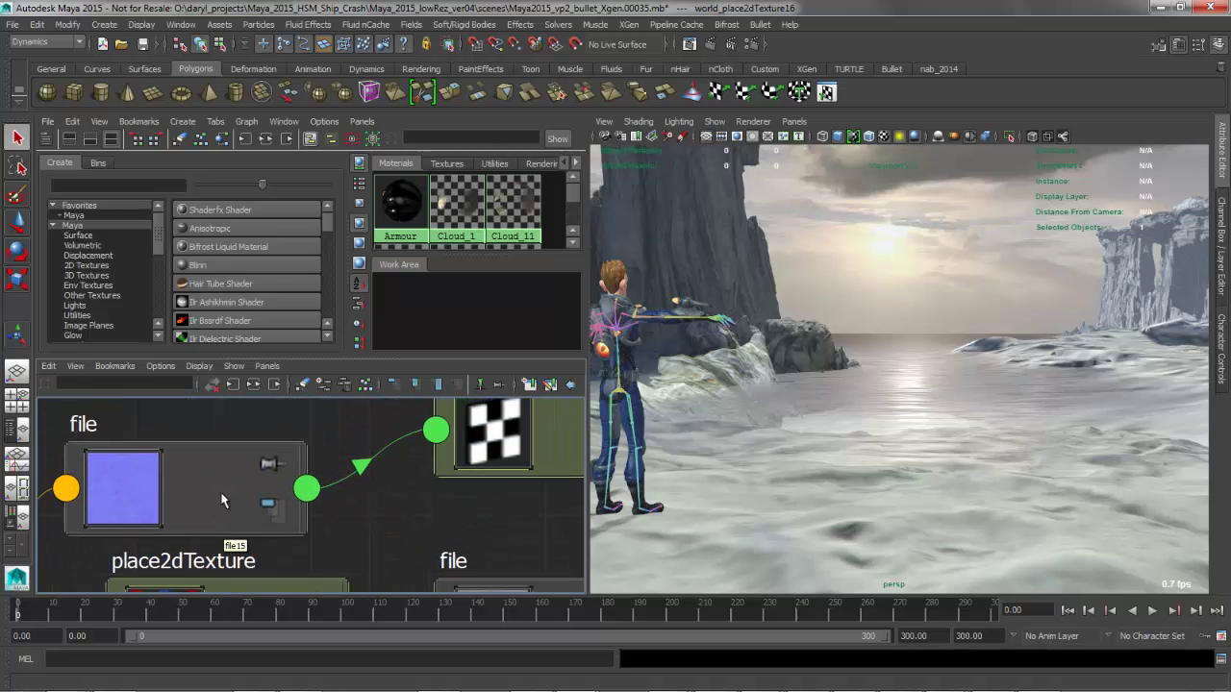
pyautogui.keyDown('alt'); pyautogui.moveTo(235, 488); pyautogui.dragTo(102, 487, button='middle'); pyautogui.keyUp('alt')
pyautogui.click(406, 461)
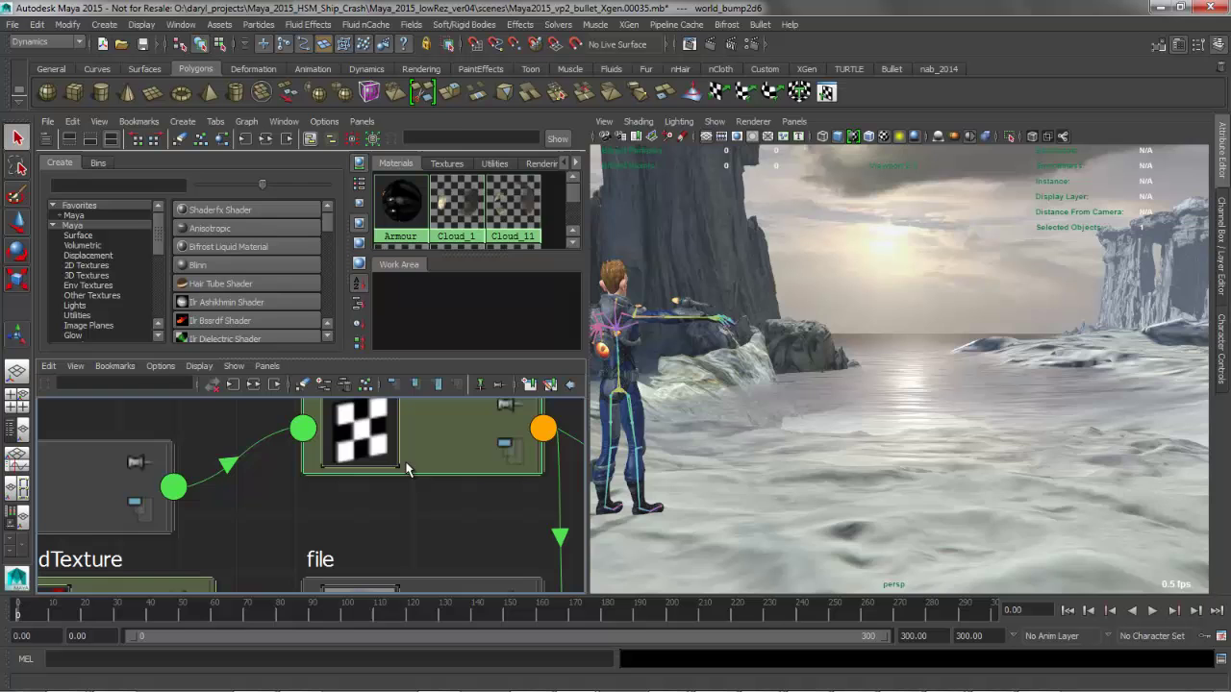
pyautogui.doubleClick(406, 466)
pyautogui.keyDown('alt'); pyautogui.moveTo(280, 497); pyautogui.dragTo(68, 547, button='middle'); pyautogui.keyUp('alt')
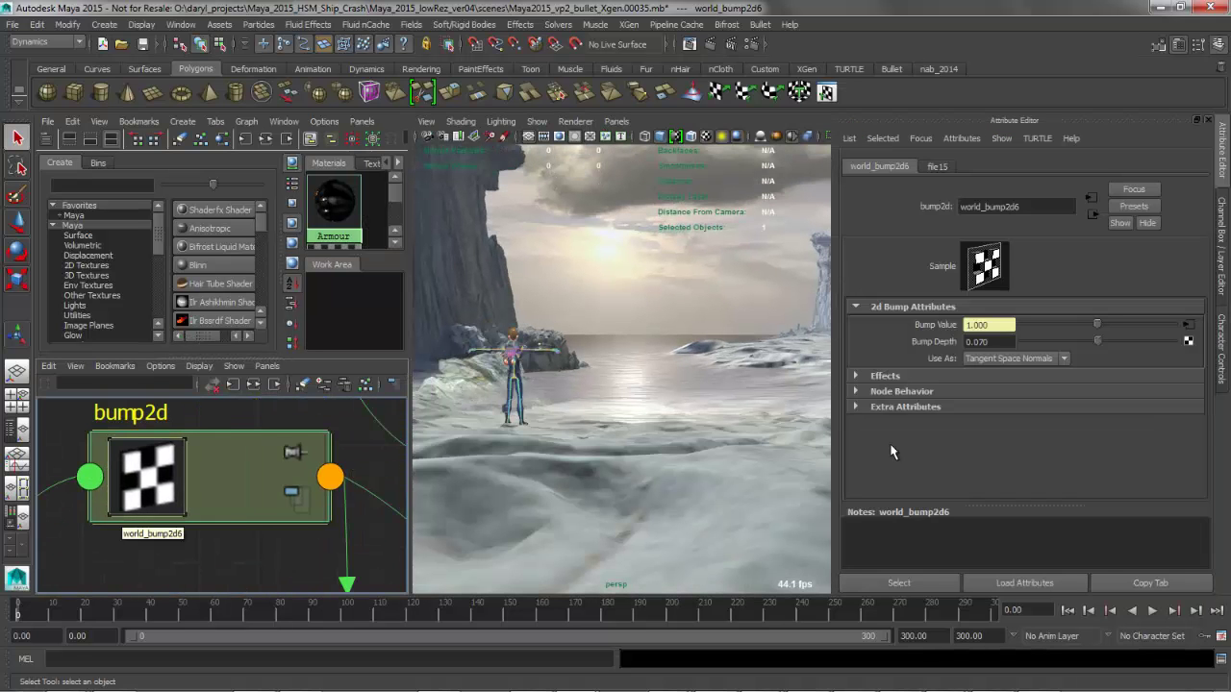
pyautogui.scroll(-4, 214, 488)
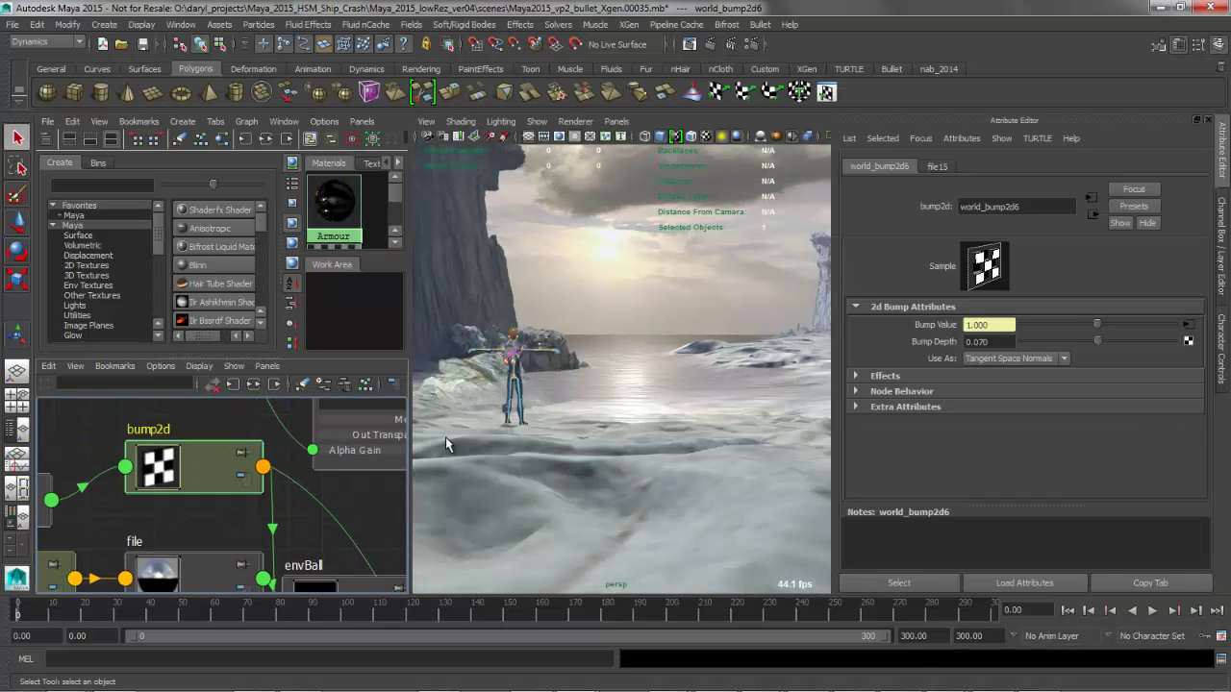
# Open the ocean blinn material's attributes and examine its common material and specular shading settings.
pyautogui.keyDown('alt'); pyautogui.moveTo(254, 557); pyautogui.dragTo(159, 446, button='middle'); pyautogui.keyUp('alt')
pyautogui.keyDown('alt'); pyautogui.moveTo(399, 574); pyautogui.dragTo(322, 509, button='middle'); pyautogui.keyUp('alt')
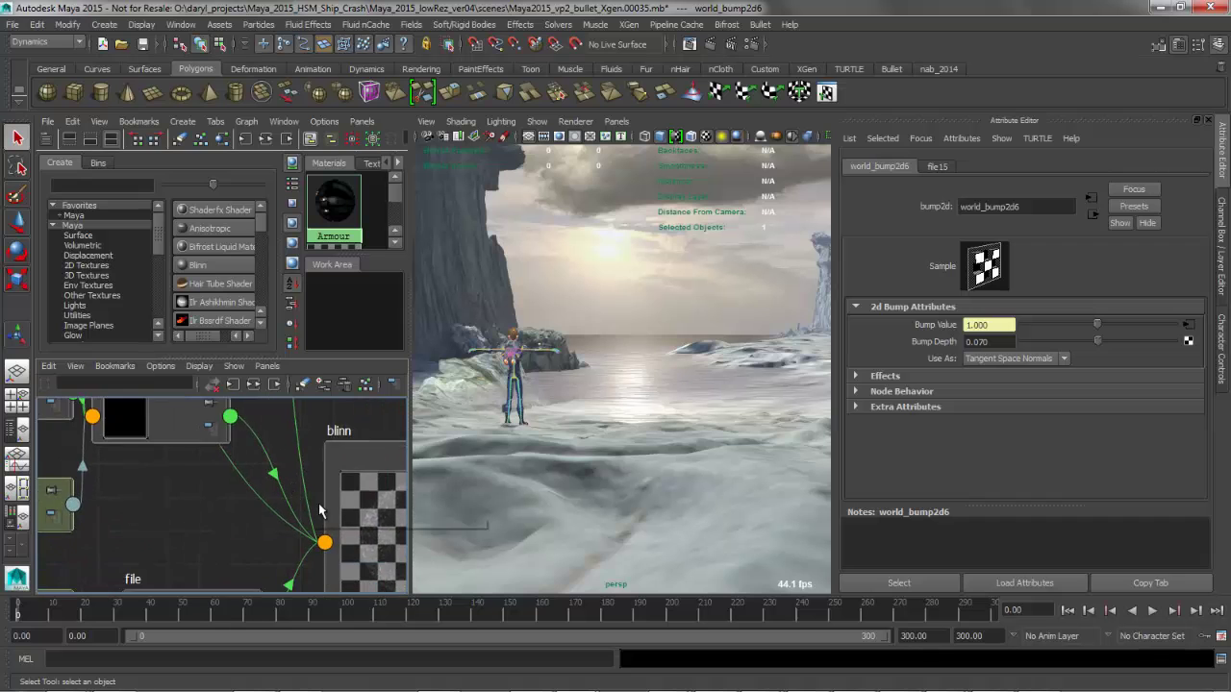
pyautogui.keyDown('alt'); pyautogui.moveTo(322, 510); pyautogui.dragTo(173, 504, button='right'); pyautogui.keyUp('alt')
pyautogui.scroll(-1, 173, 502)
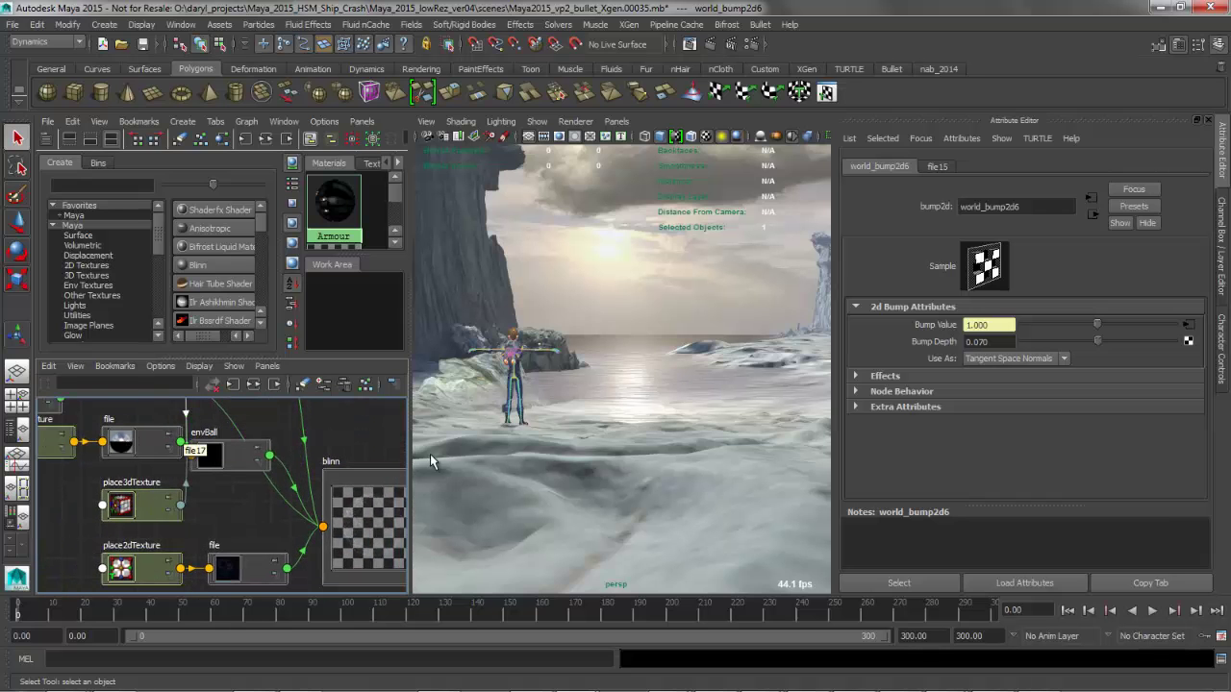
pyautogui.click(370, 499)
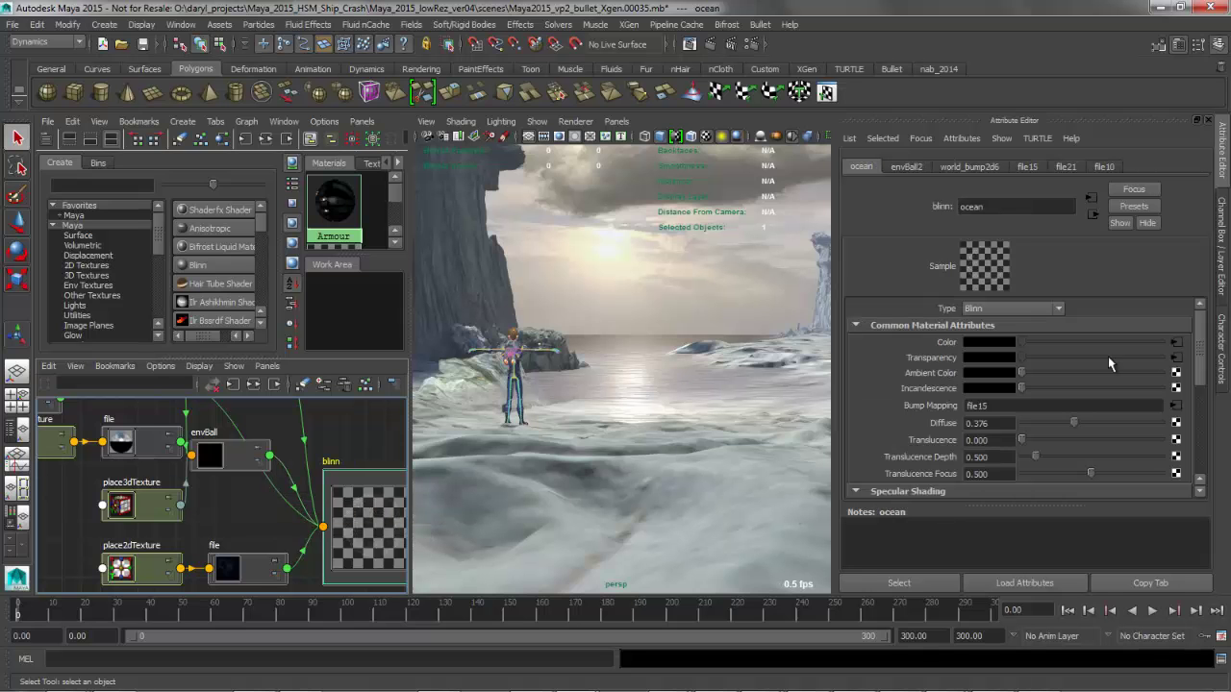
pyautogui.moveTo(1202, 365); pyautogui.dragTo(1201, 423)
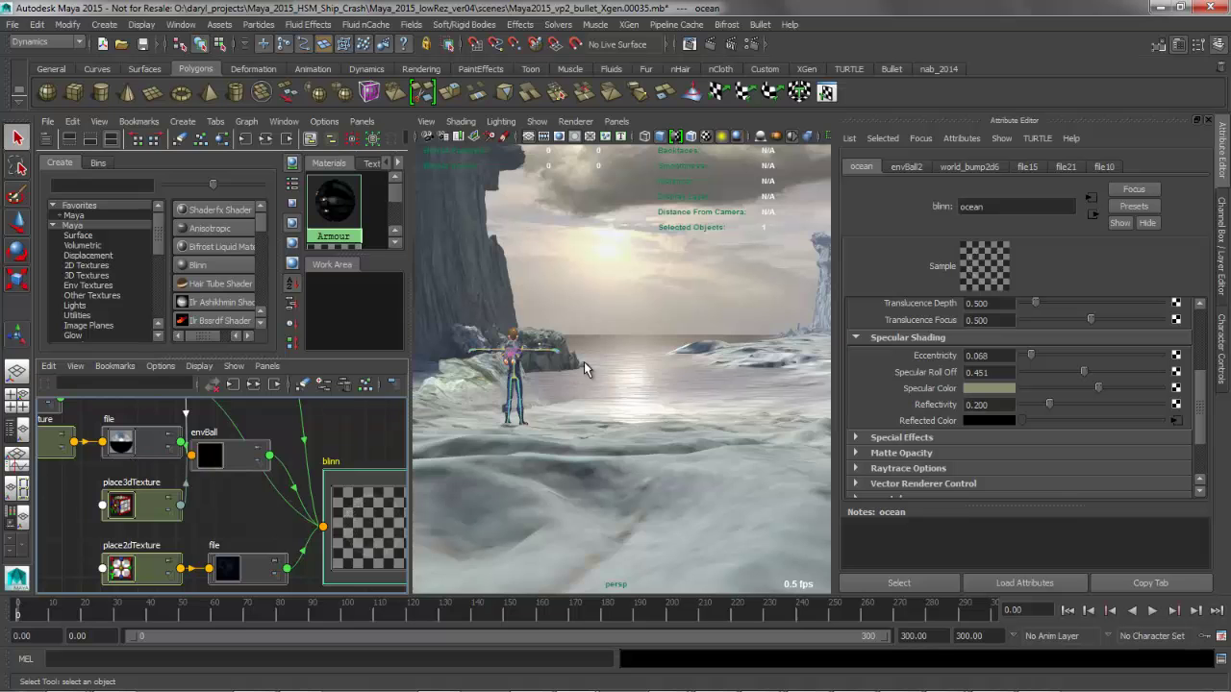
pyautogui.keyDown('alt'); pyautogui.moveTo(583, 368); pyautogui.dragTo(603, 362, button='right'); pyautogui.keyUp('alt')
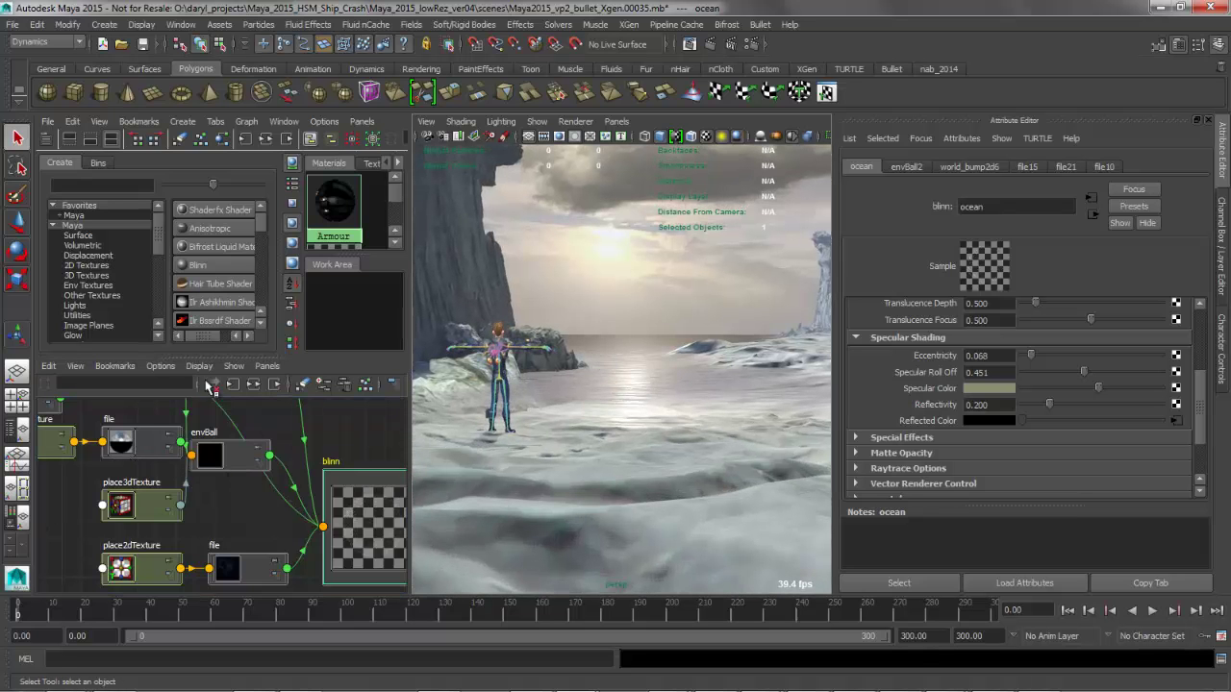
# Shift the envBall node slightly toward the blinn material and set its Elevation to -0.072.
pyautogui.moveTo(229, 446); pyautogui.dragTo(246, 446)
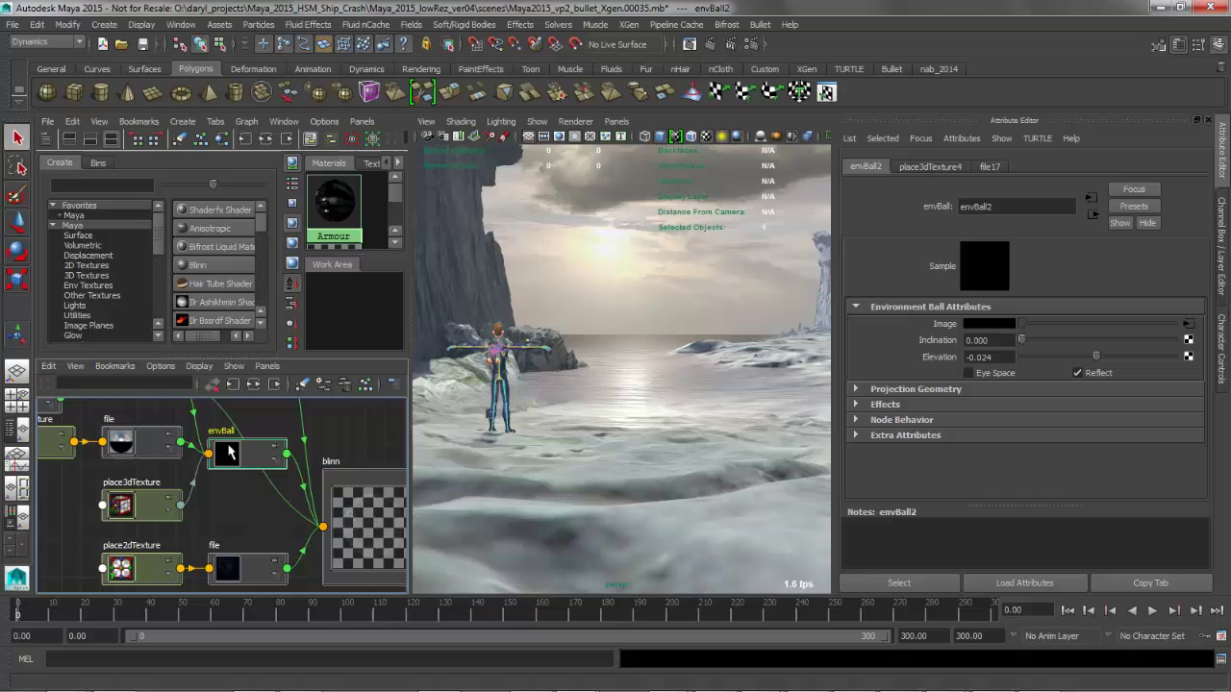
pyautogui.keyDown('alt'); pyautogui.moveTo(628, 367); pyautogui.dragTo(621, 377); pyautogui.keyUp('alt')
pyautogui.keyDown('alt'); pyautogui.moveTo(619, 357); pyautogui.dragTo(682, 365, button='middle'); pyautogui.keyUp('alt')
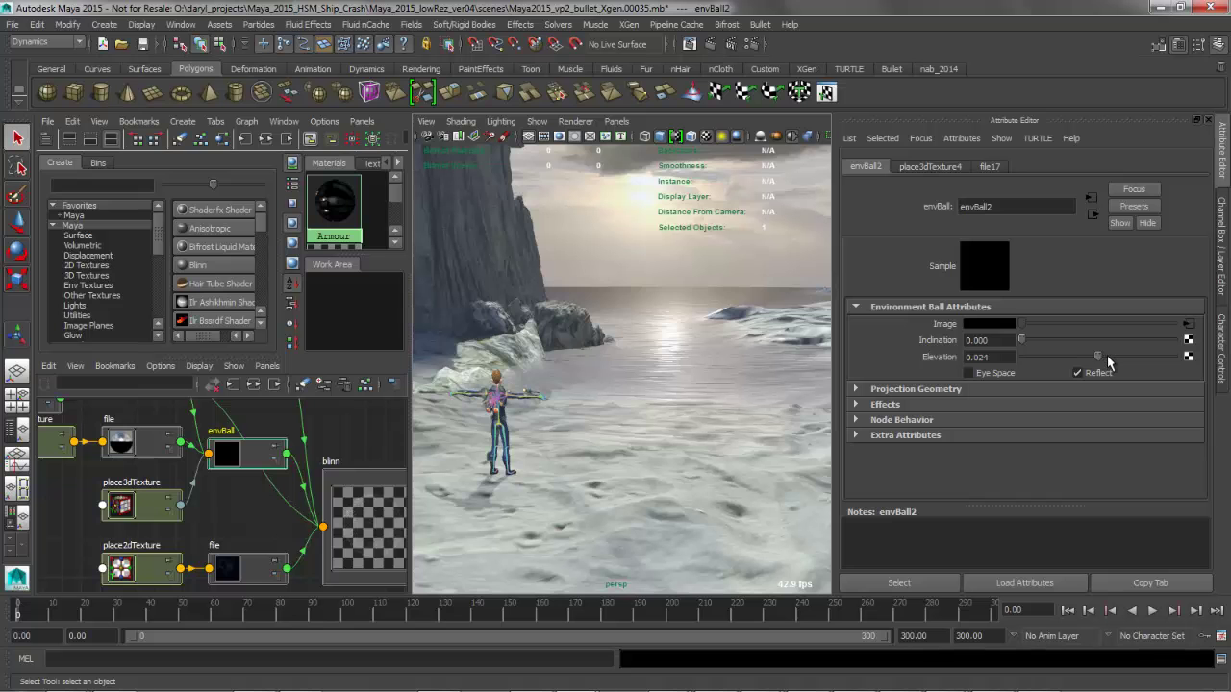
pyautogui.moveTo(1108, 360); pyautogui.dragTo(1094, 363)
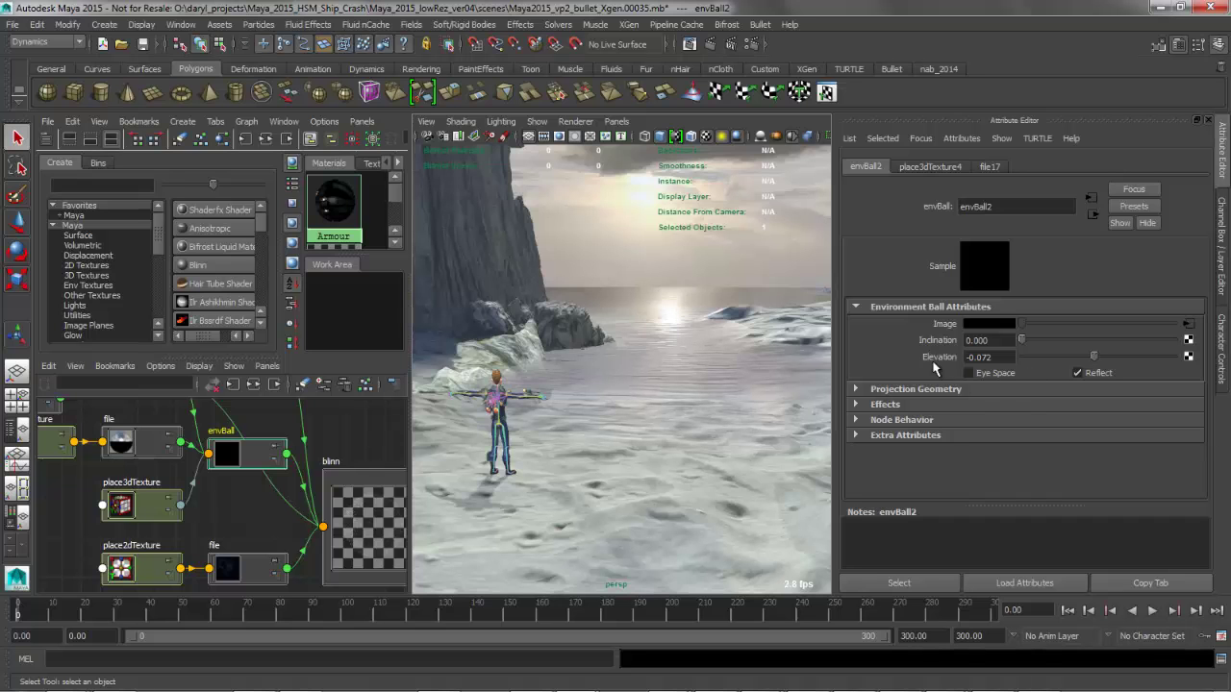
pyautogui.moveTo(1022, 341); pyautogui.dragTo(1009, 341)
# Set the Y rotation of the environment ball's place3dTexture node to 3.3.
pyautogui.click(142, 506)
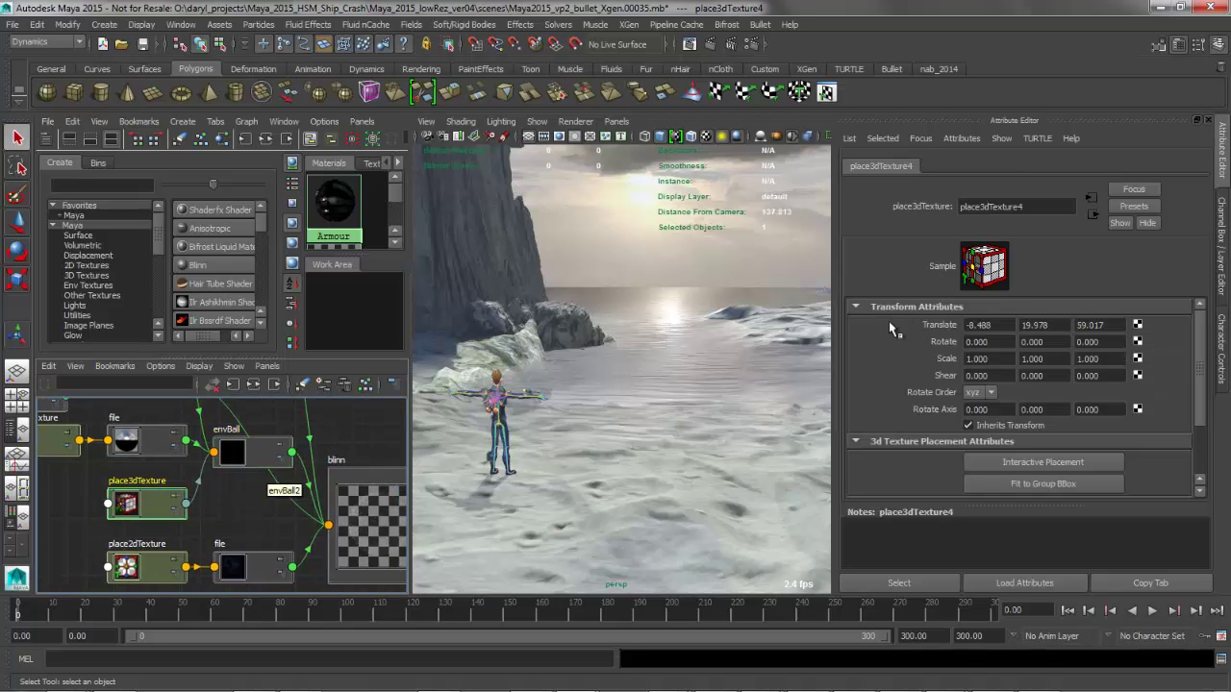
pyautogui.keyDown('ctrl'); pyautogui.moveTo(1050, 344); pyautogui.dragTo(1076, 350); pyautogui.keyUp('ctrl')
pyautogui.doubleClick(1050, 343)
pyautogui.write('-1.3')
pyautogui.press('Return')
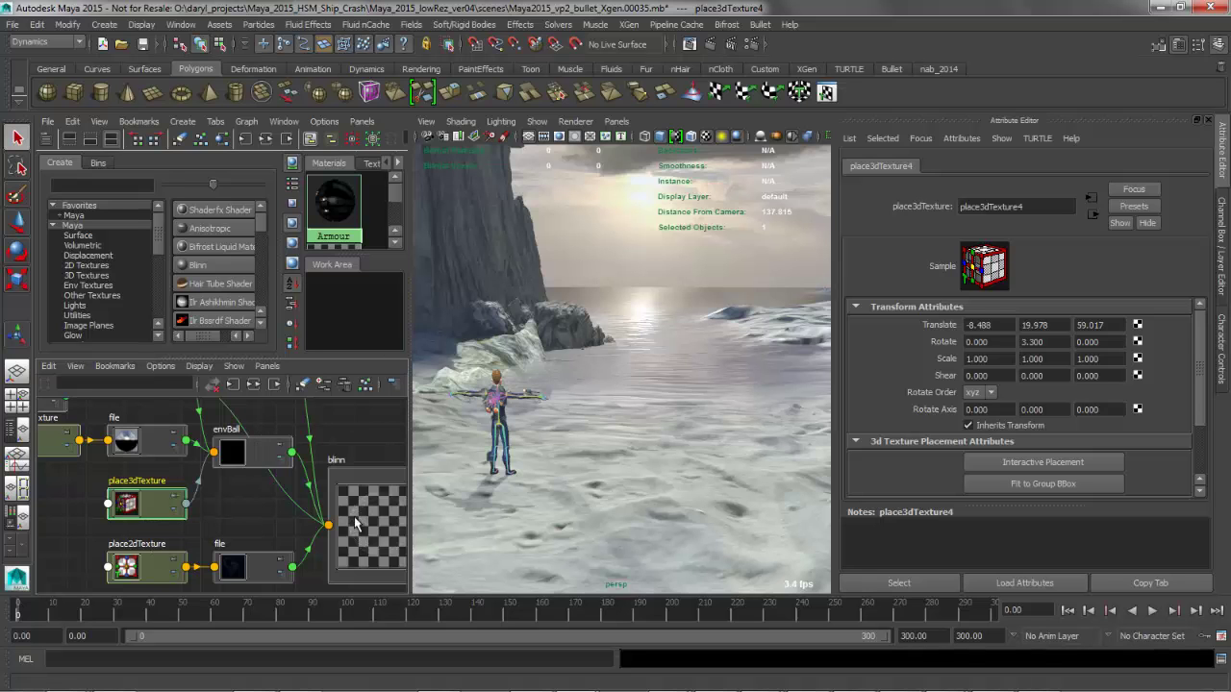
# Hide the attribute editor and inspect the water's transparency and reflections near the rocky shore.
pyautogui.moveTo(209, 489)
pyautogui.keyDown('alt'); pyautogui.mouseDown(button='middle')
pyautogui.moveTo(194, 501)
pyautogui.moveTo(213, 486)
pyautogui.mouseUp(button='middle'); pyautogui.keyUp('alt')
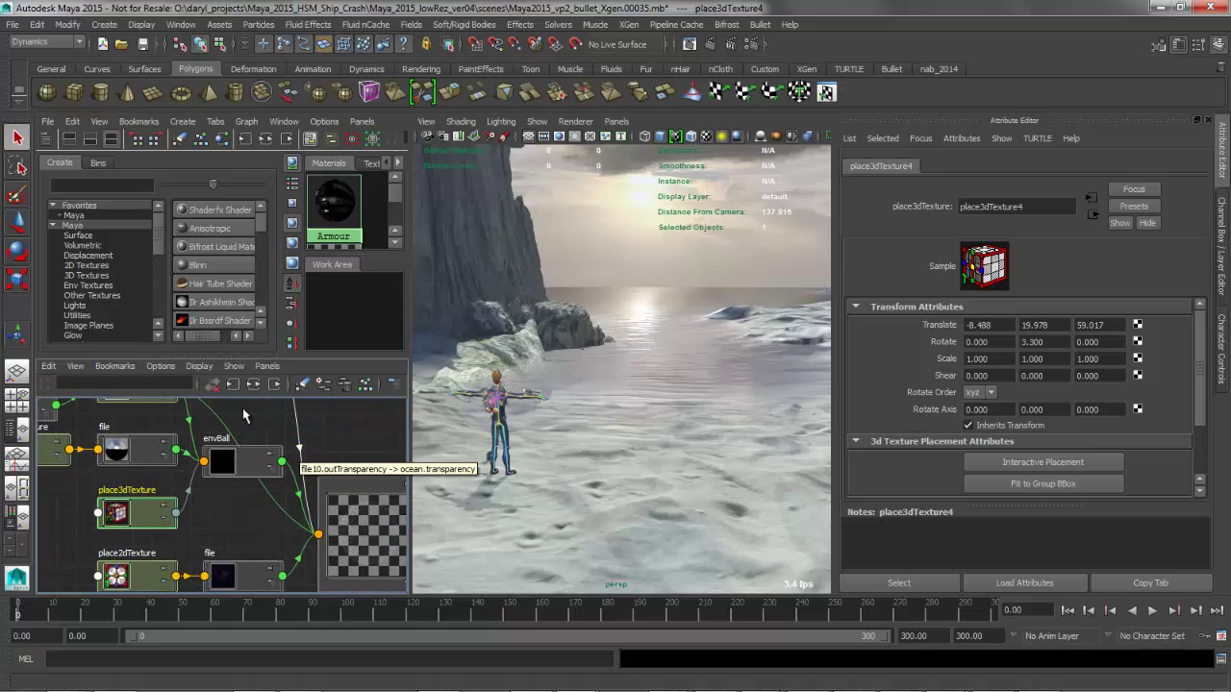
pyautogui.keyDown('alt'); pyautogui.moveTo(290, 439); pyautogui.dragTo(298, 504, button='middle'); pyautogui.keyUp('alt')
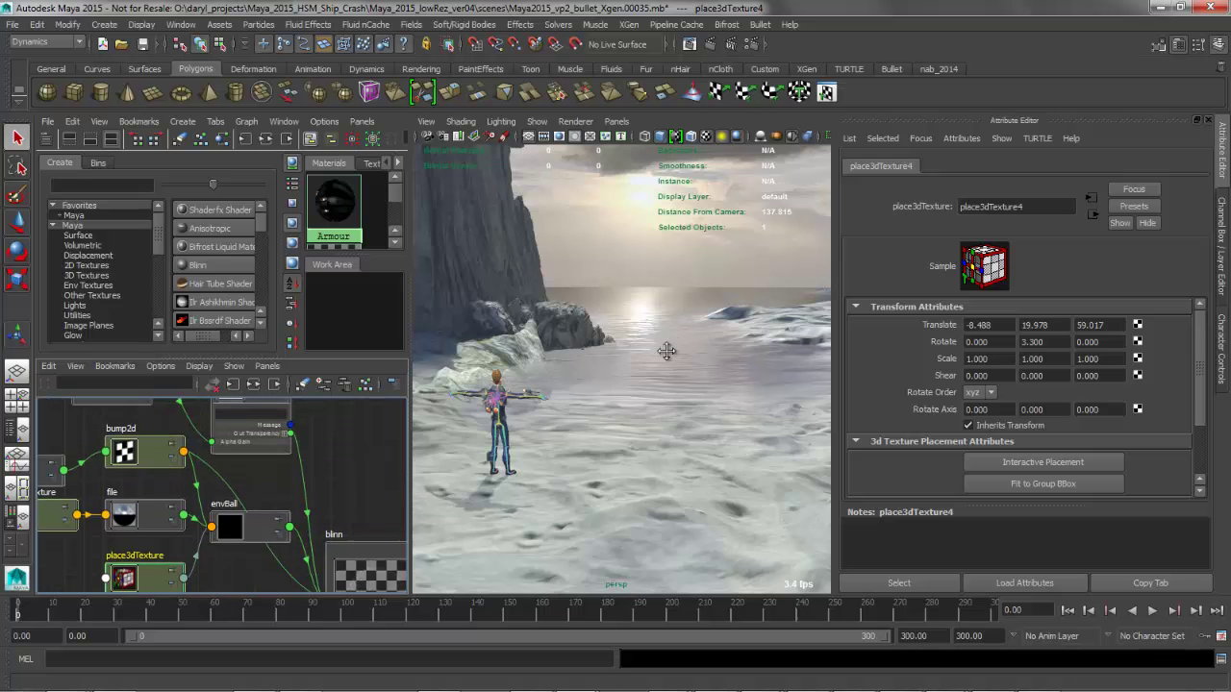
pyautogui.keyDown('alt'); pyautogui.moveTo(667, 351); pyautogui.dragTo(639, 428, button='middle'); pyautogui.keyUp('alt')
pyautogui.click(1226, 154)
pyautogui.keyDown('alt'); pyautogui.moveTo(900, 388); pyautogui.dragTo(815, 359, button='middle'); pyautogui.keyUp('alt')
pyautogui.keyDown('alt'); pyautogui.moveTo(816, 359); pyautogui.dragTo(838, 346); pyautogui.keyUp('alt')
pyautogui.moveTo(842, 367)
pyautogui.keyDown('alt'); pyautogui.mouseDown(button='middle')
pyautogui.moveTo(846, 288)
pyautogui.moveTo(853, 404)
pyautogui.moveTo(856, 383)
pyautogui.mouseUp(button='middle'); pyautogui.keyUp('alt')
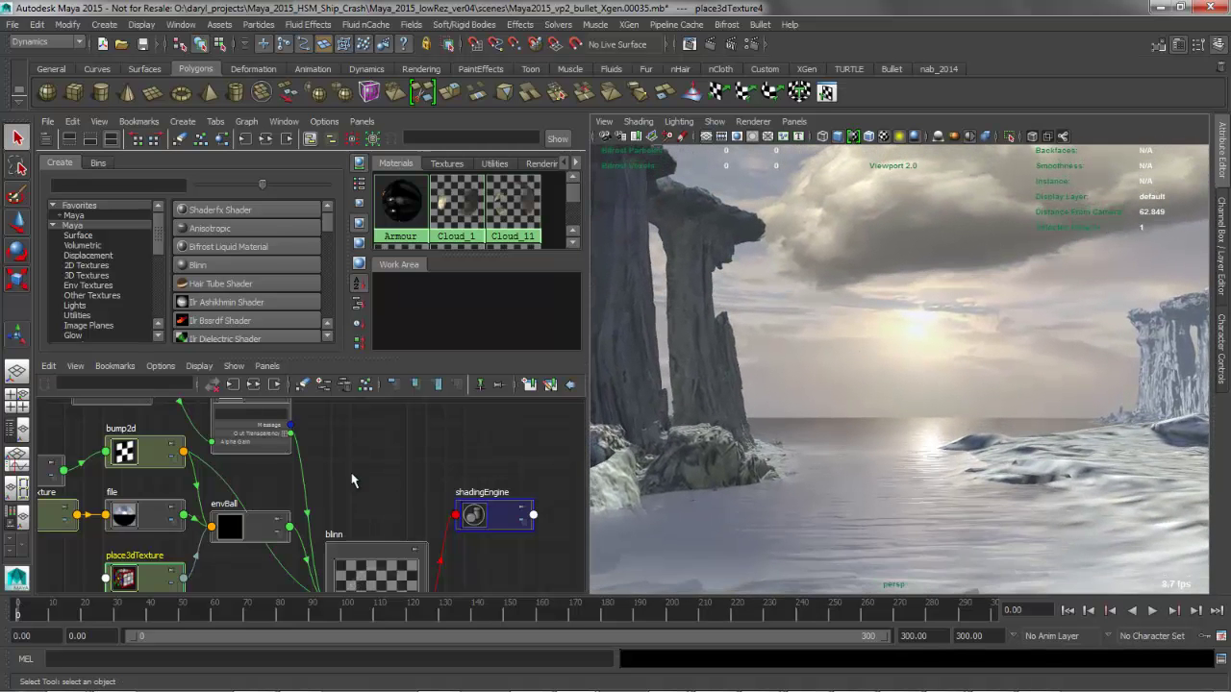
# Reposition the transparency file node and the samplerInfo node that drives the ramp in the ocean network.
pyautogui.keyDown('alt'); pyautogui.moveTo(323, 457); pyautogui.dragTo(346, 550, button='middle'); pyautogui.keyUp('alt')
pyautogui.moveTo(273, 477); pyautogui.dragTo(299, 433)
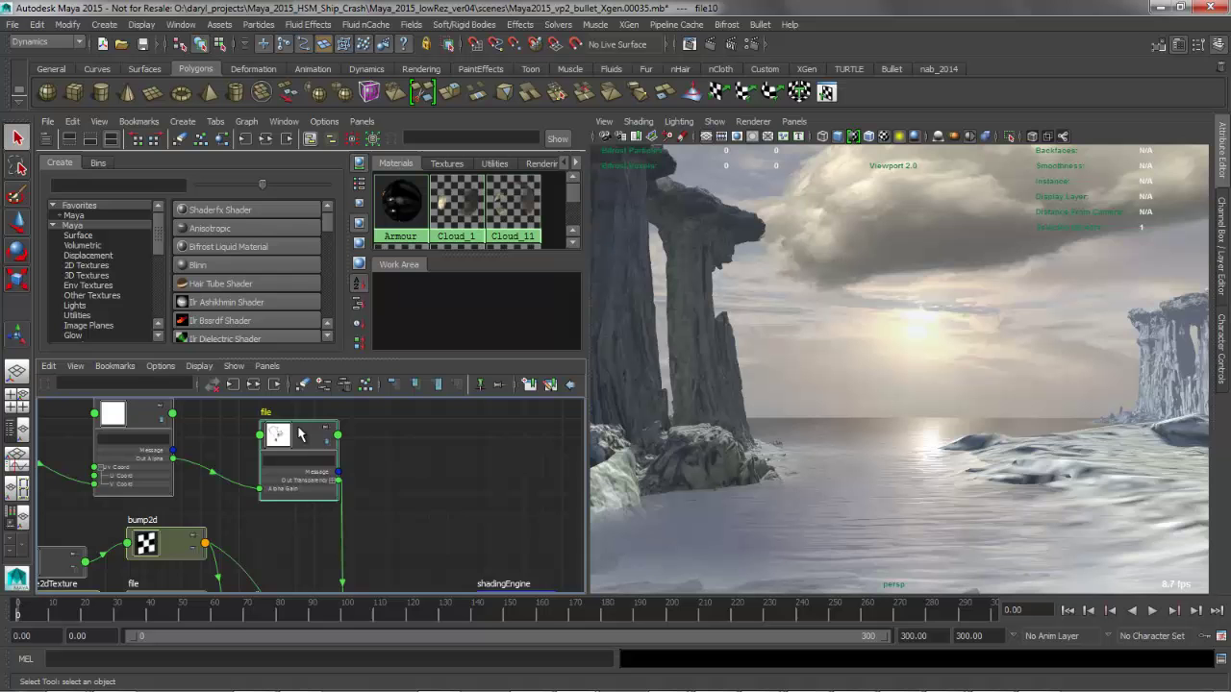
pyautogui.keyDown('alt'); pyautogui.moveTo(372, 473); pyautogui.dragTo(404, 508, button='middle'); pyautogui.keyUp('alt')
pyautogui.moveTo(403, 508)
pyautogui.keyDown('alt'); pyautogui.mouseDown(button='right')
pyautogui.moveTo(451, 507)
pyautogui.moveTo(427, 507)
pyautogui.mouseUp(button='right'); pyautogui.keyUp('alt')
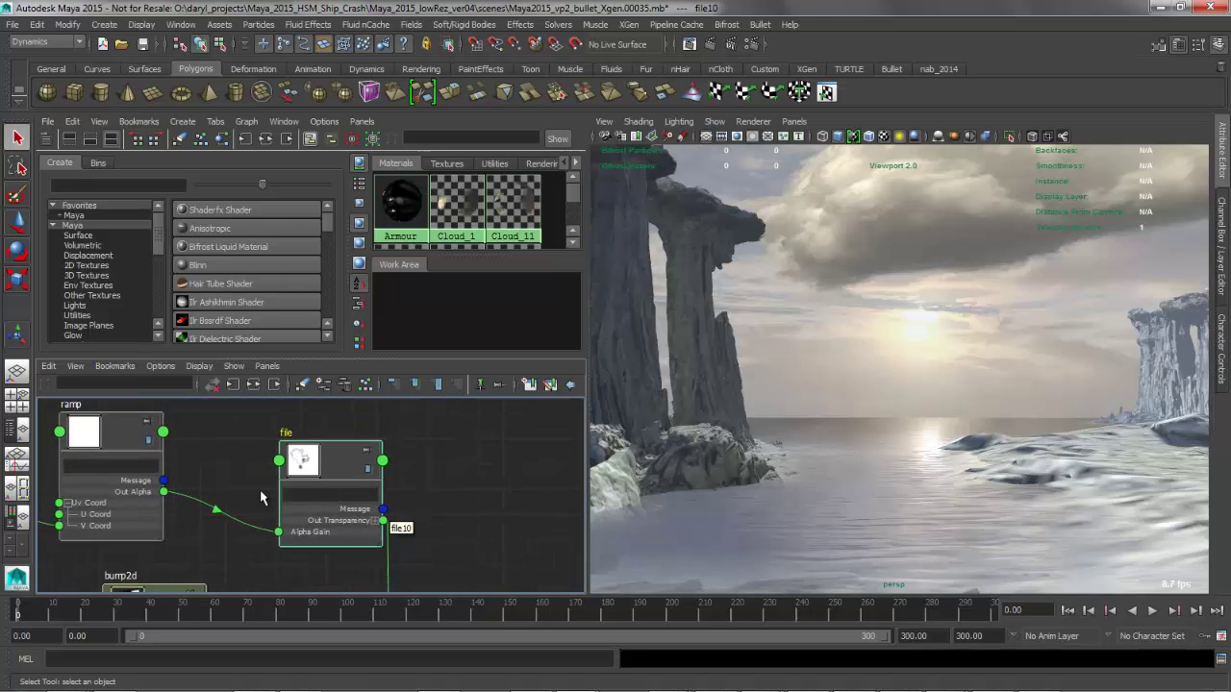
pyautogui.keyDown('alt'); pyautogui.moveTo(98, 494); pyautogui.dragTo(395, 508, button='middle'); pyautogui.keyUp('alt')
pyautogui.moveTo(183, 493); pyautogui.dragTo(146, 492)
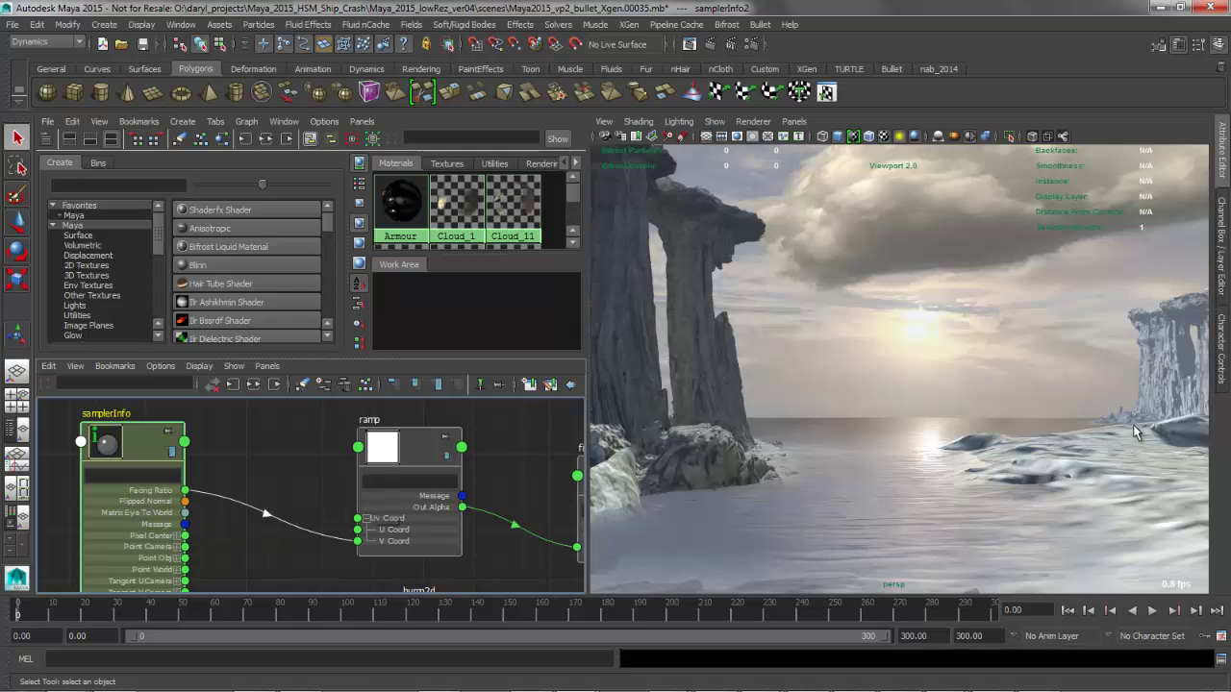
# Move the ramp node closer to the samplerInfo node and open its ramp attributes.
pyautogui.keyDown('alt'); pyautogui.moveTo(814, 431); pyautogui.dragTo(816, 460); pyautogui.keyUp('alt')
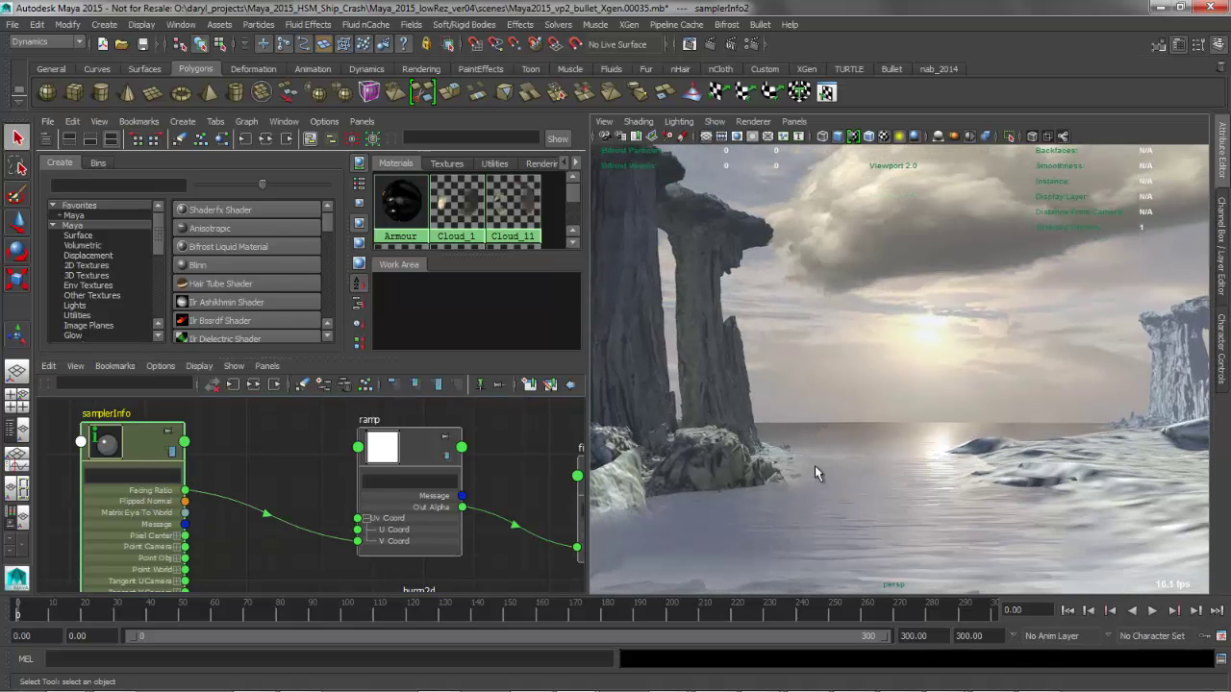
pyautogui.keyDown('alt'); pyautogui.moveTo(814, 466); pyautogui.dragTo(825, 405, button='middle'); pyautogui.keyUp('alt')
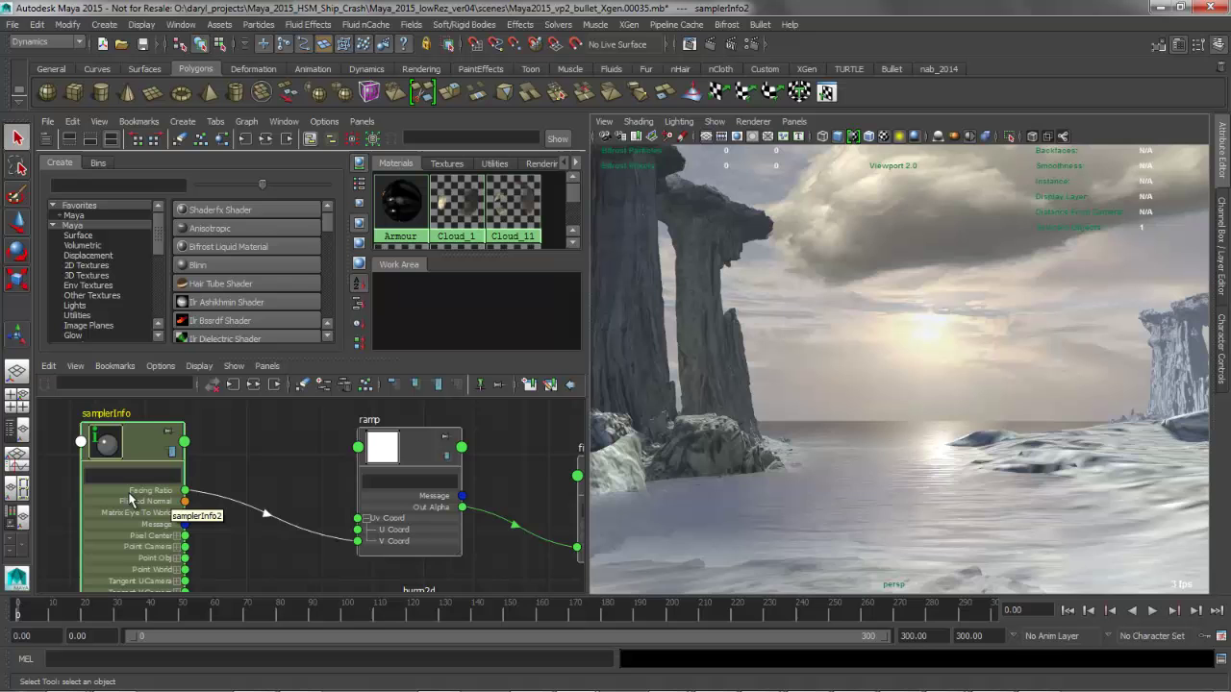
pyautogui.keyDown('alt'); pyautogui.moveTo(838, 464); pyautogui.dragTo(827, 458); pyautogui.keyUp('alt')
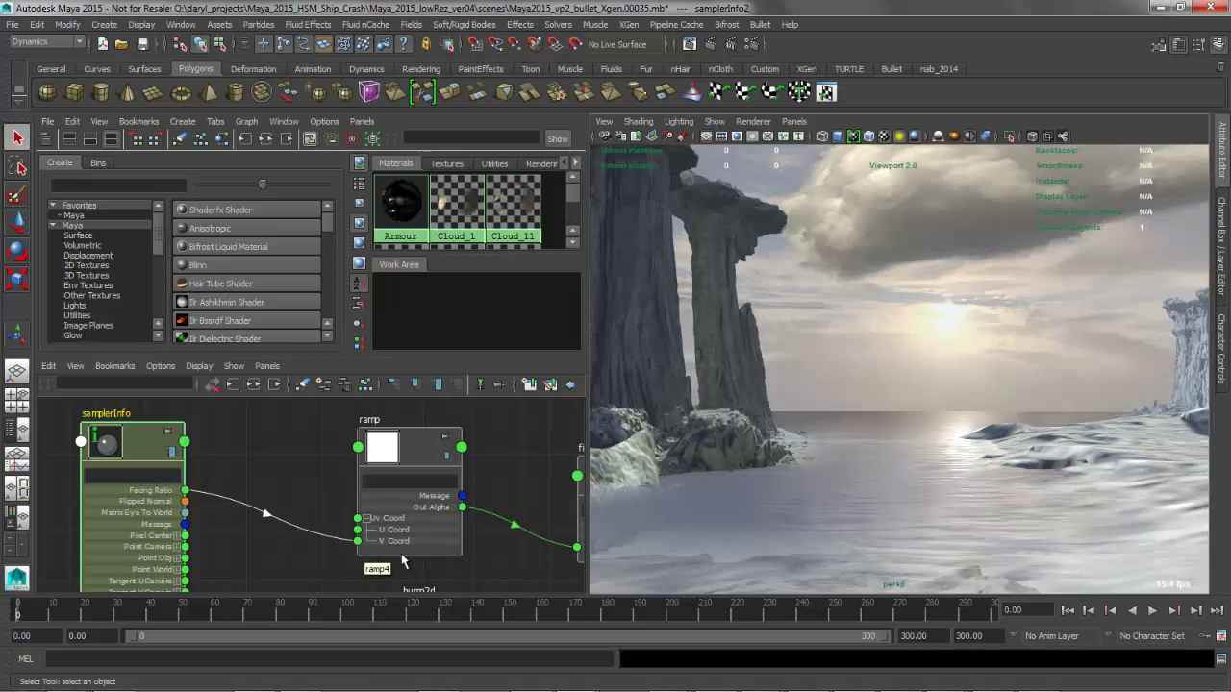
pyautogui.moveTo(416, 451); pyautogui.dragTo(391, 454)
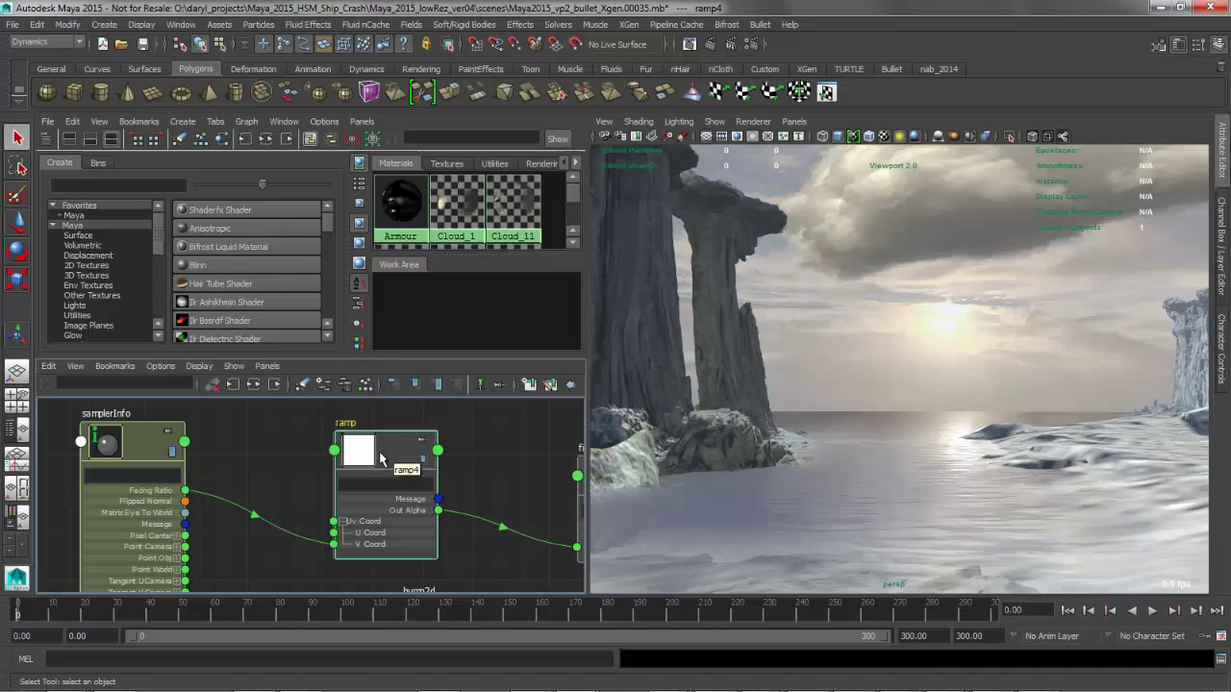
pyautogui.doubleClick(378, 468)
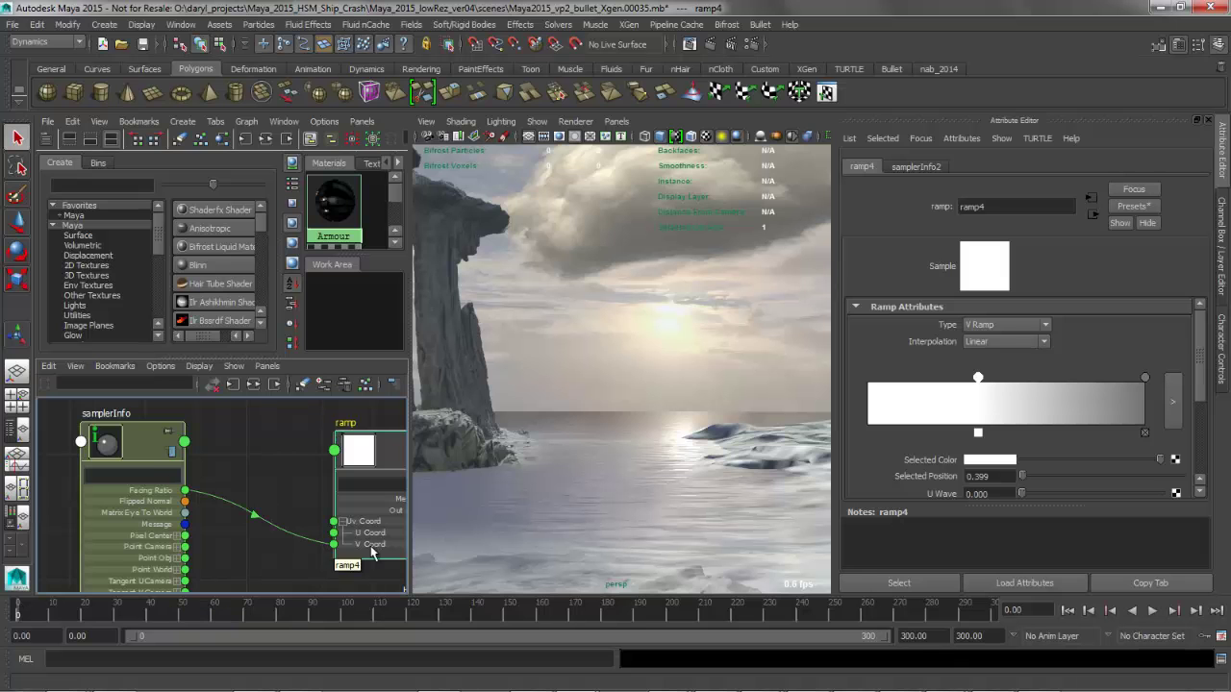
pyautogui.keyDown('alt'); pyautogui.moveTo(322, 575); pyautogui.dragTo(217, 565, button='middle'); pyautogui.keyUp('alt')
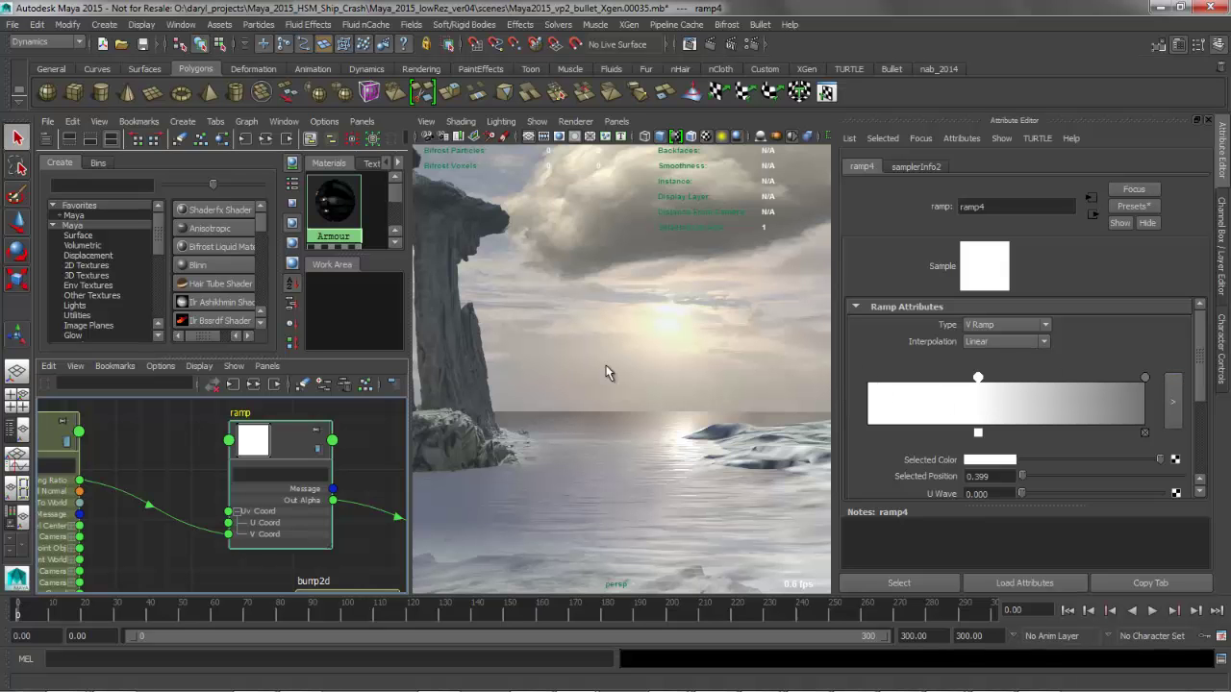
# Select the transparency file node connected to the ramp and examine its Alpha Gain setting.
pyautogui.keyDown('alt'); pyautogui.moveTo(606, 366); pyautogui.dragTo(577, 392); pyautogui.keyUp('alt')
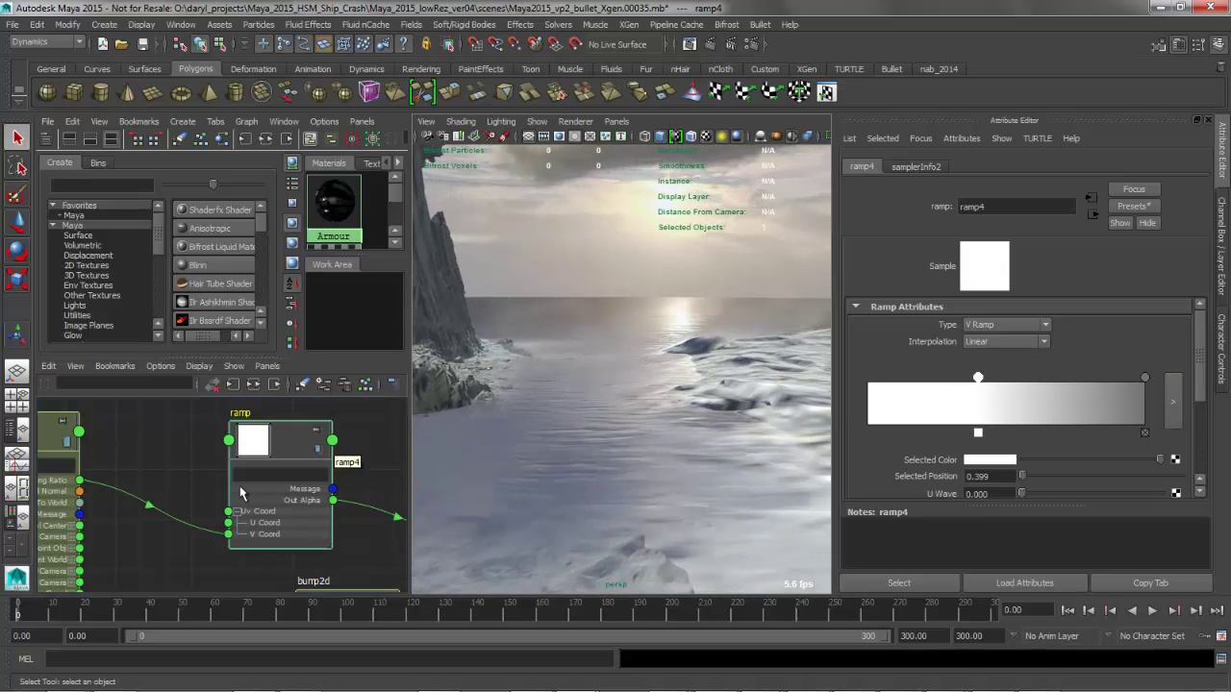
pyautogui.keyDown('alt'); pyautogui.moveTo(336, 490); pyautogui.dragTo(145, 493, button='middle'); pyautogui.keyUp('alt')
pyautogui.click(351, 472)
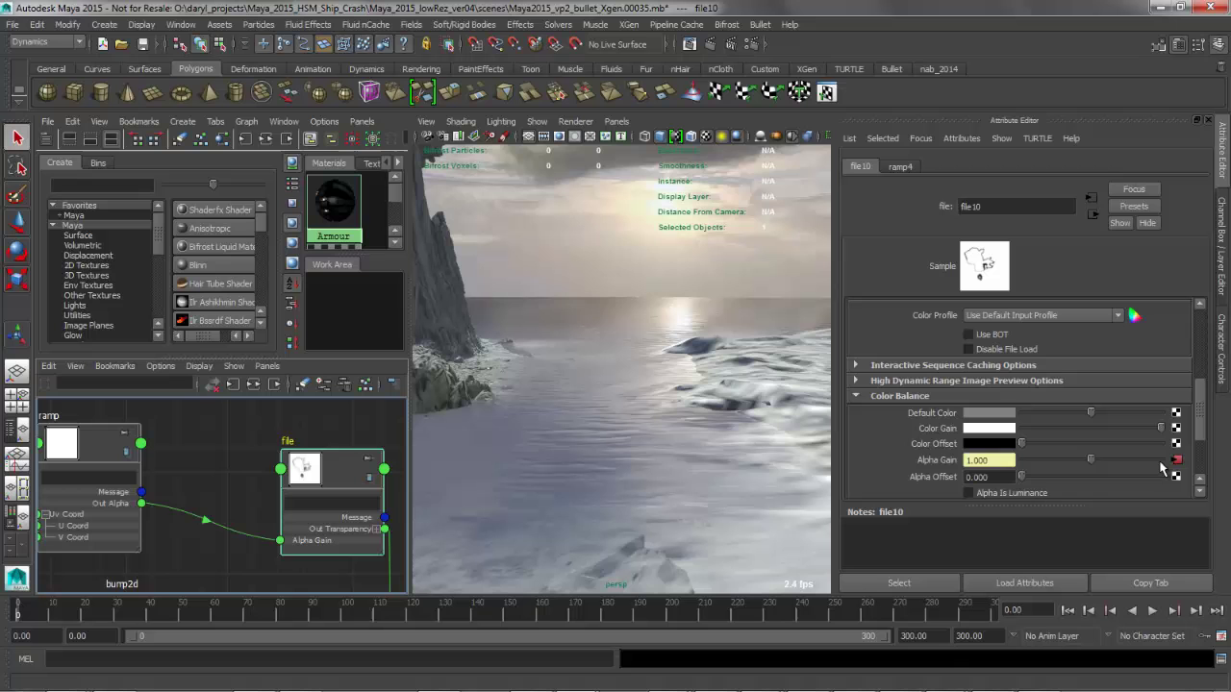
# Examine how the water's transparency changes between a steep downward view of the shore and a low view toward the horizon.
pyautogui.rightClick(926, 463)
pyautogui.click(987, 527)
pyautogui.keyDown('alt'); pyautogui.moveTo(575, 360); pyautogui.dragTo(580, 402); pyautogui.keyUp('alt')
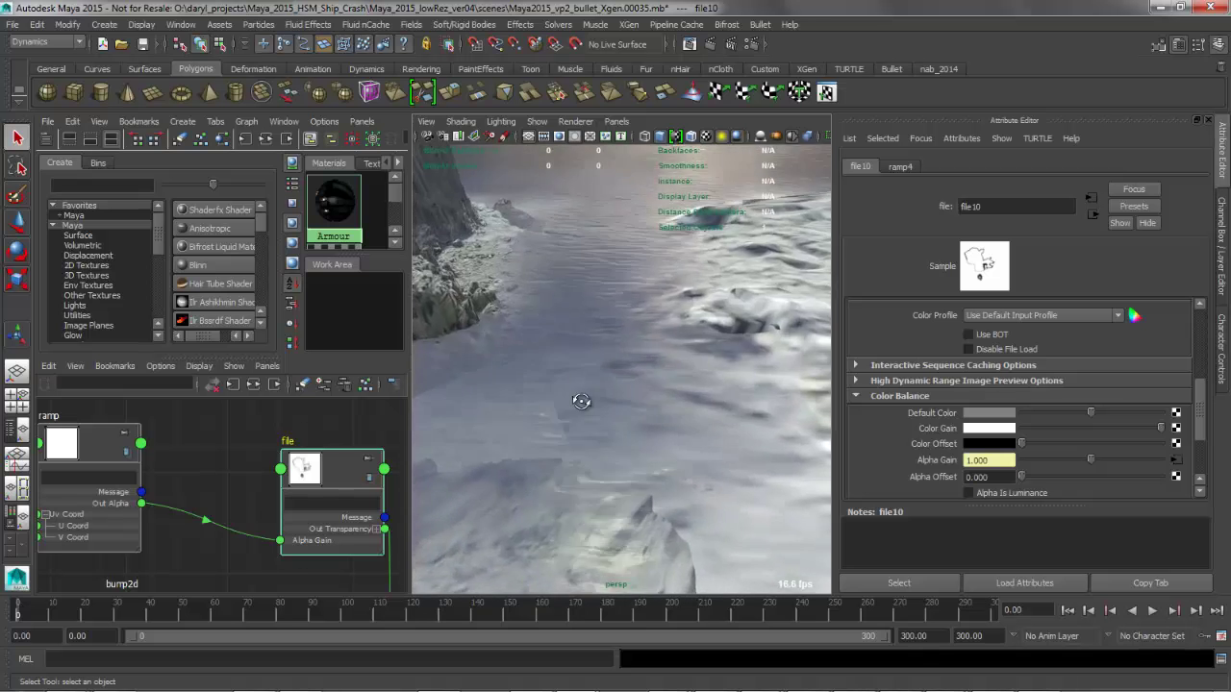
pyautogui.keyDown('alt'); pyautogui.moveTo(580, 404); pyautogui.dragTo(571, 270, button='middle'); pyautogui.keyUp('alt')
pyautogui.keyDown('alt'); pyautogui.moveTo(571, 270); pyautogui.dragTo(572, 342); pyautogui.keyUp('alt')
pyautogui.keyDown('alt'); pyautogui.moveTo(572, 342); pyautogui.dragTo(576, 281, button='middle'); pyautogui.keyUp('alt')
pyautogui.keyDown('alt'); pyautogui.moveTo(576, 281); pyautogui.dragTo(593, 381); pyautogui.keyUp('alt')
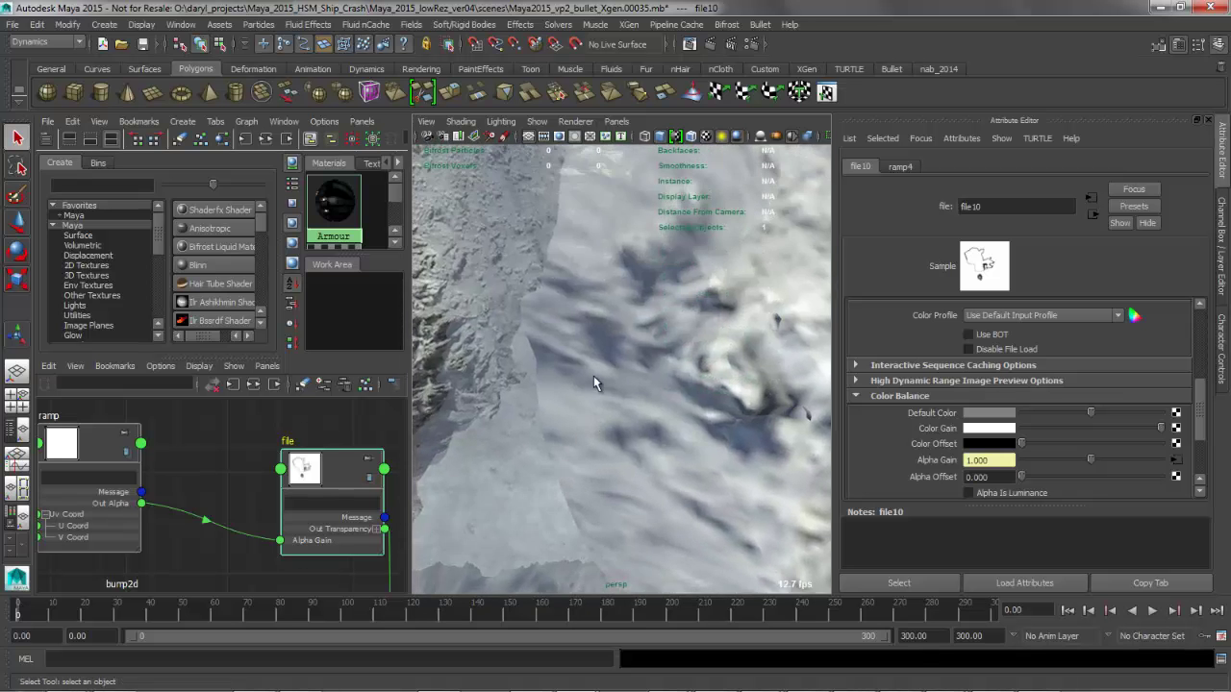
pyautogui.keyDown('alt'); pyautogui.moveTo(593, 381); pyautogui.dragTo(606, 516, button='middle'); pyautogui.keyUp('alt')
pyautogui.keyDown('alt'); pyautogui.moveTo(610, 503); pyautogui.dragTo(689, 414); pyautogui.keyUp('alt')
pyautogui.keyDown('alt'); pyautogui.moveTo(690, 415); pyautogui.dragTo(606, 414, button='middle'); pyautogui.keyUp('alt')
pyautogui.keyDown('alt'); pyautogui.moveTo(607, 414); pyautogui.dragTo(615, 426); pyautogui.keyUp('alt')
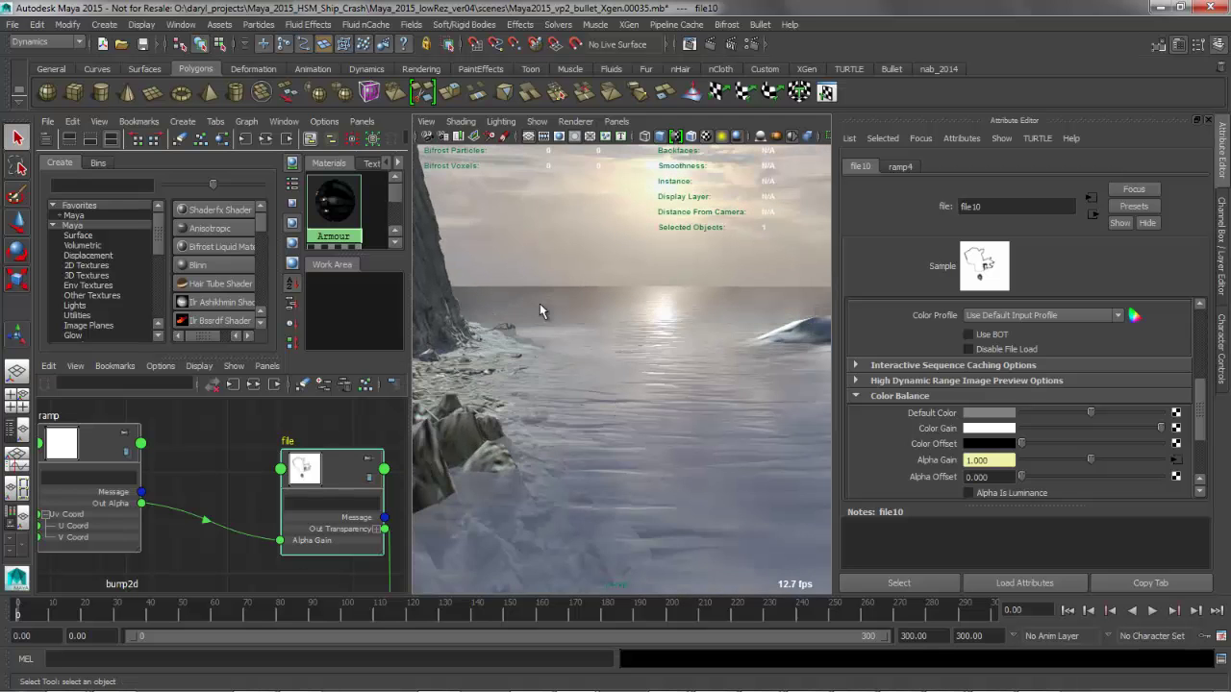
# Review the transparency file node's Alpha Gain connection and compare it with the water's clarity beside the rocks.
pyautogui.keyDown('alt'); pyautogui.moveTo(235, 478); pyautogui.dragTo(320, 490, button='right'); pyautogui.keyUp('alt')
pyautogui.keyDown('alt'); pyautogui.moveTo(314, 482); pyautogui.dragTo(165, 479, button='middle'); pyautogui.keyUp('alt')
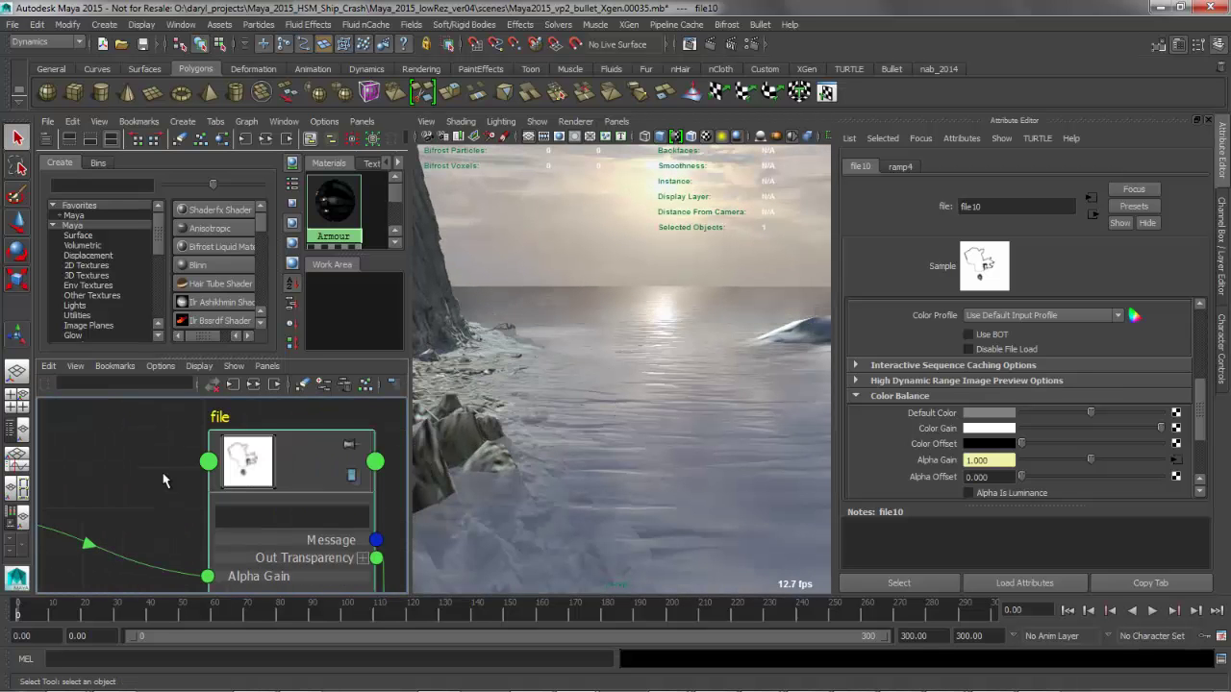
pyautogui.keyDown('alt'); pyautogui.moveTo(285, 484); pyautogui.dragTo(269, 438, button='middle'); pyautogui.keyUp('alt')
pyautogui.keyDown('alt'); pyautogui.moveTo(288, 490); pyautogui.dragTo(185, 488, button='right'); pyautogui.keyUp('alt')
pyautogui.keyDown('alt'); pyautogui.moveTo(611, 477); pyautogui.dragTo(569, 407, button='middle'); pyautogui.keyUp('alt')
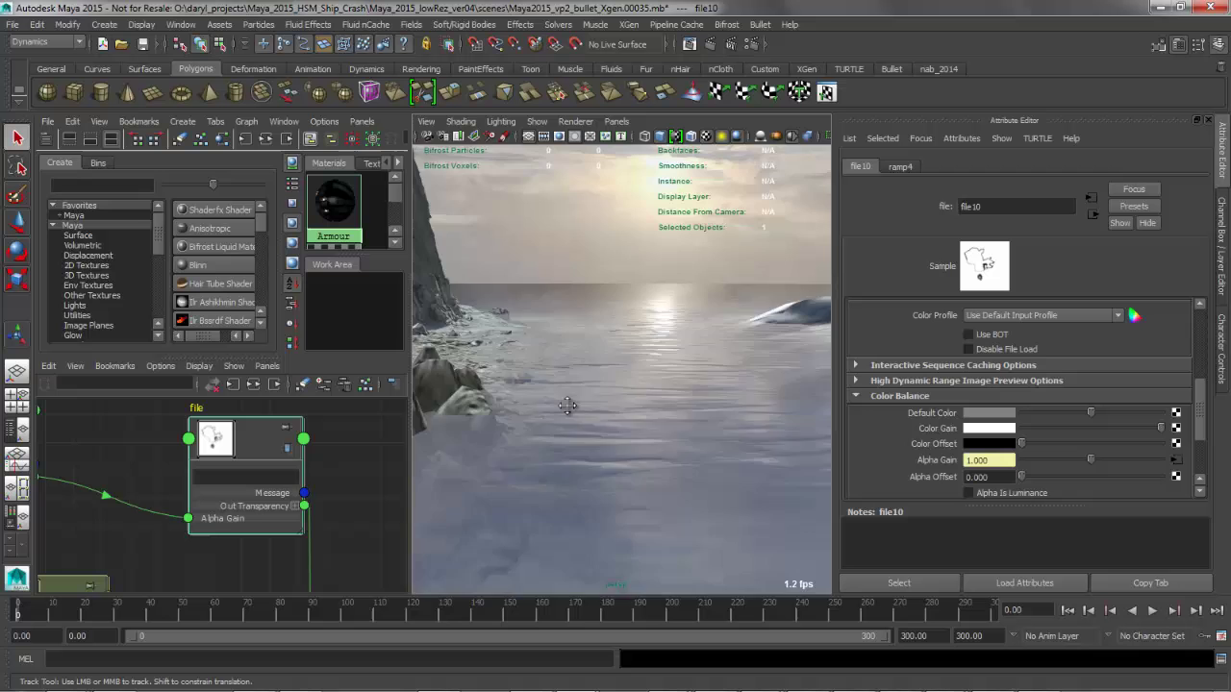
pyautogui.keyDown('alt'); pyautogui.moveTo(568, 407); pyautogui.dragTo(694, 437, button='right'); pyautogui.keyUp('alt')
pyautogui.keyDown('alt'); pyautogui.moveTo(694, 437); pyautogui.dragTo(656, 508, button='middle'); pyautogui.keyUp('alt')
pyautogui.keyDown('alt'); pyautogui.moveTo(656, 508); pyautogui.dragTo(583, 494, button='right'); pyautogui.keyUp('alt')
pyautogui.keyDown('alt'); pyautogui.moveTo(583, 494); pyautogui.dragTo(580, 505); pyautogui.keyUp('alt')
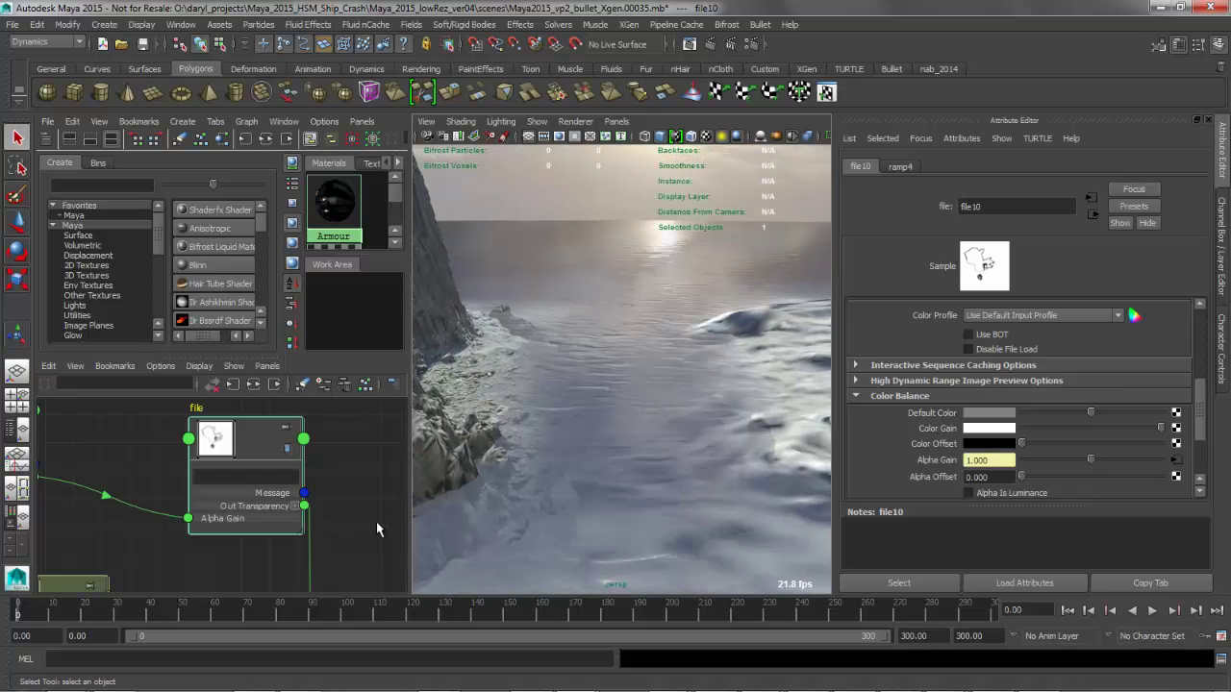
# Select the ramp feeding the file node's Alpha Gain and move its gray color marker to position 0.906.
pyautogui.keyDown('alt'); pyautogui.moveTo(136, 498); pyautogui.dragTo(270, 521, button='middle'); pyautogui.keyUp('alt')
pyautogui.click(87, 440)
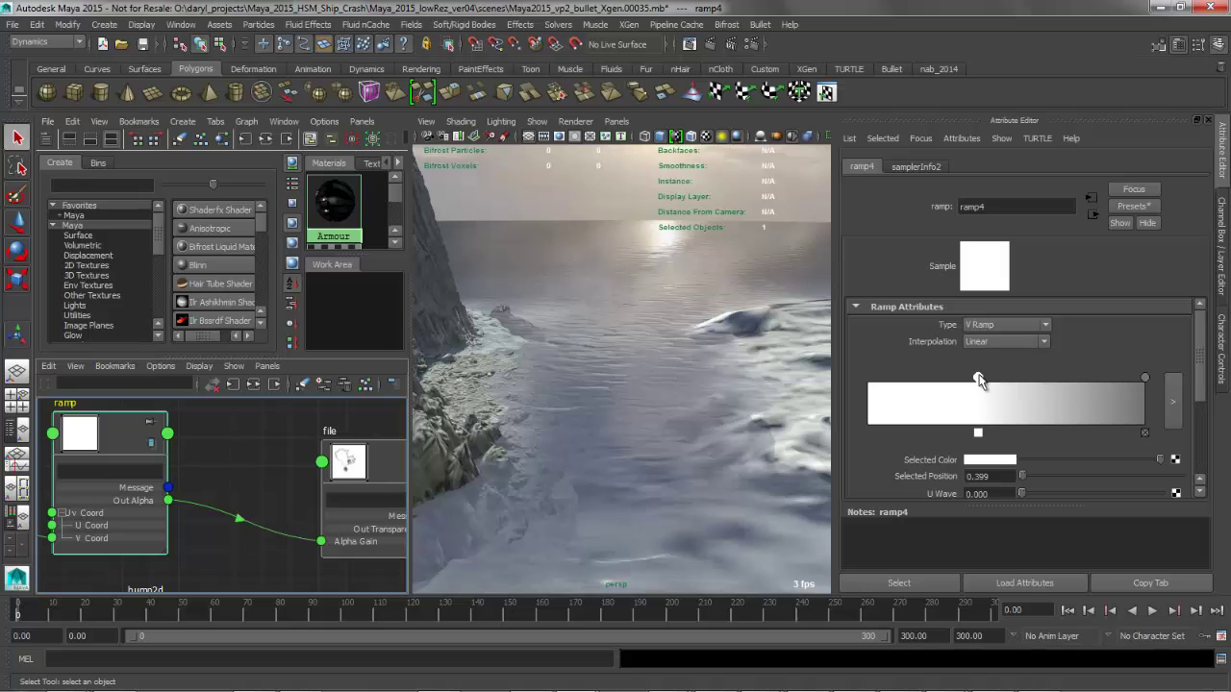
pyautogui.moveTo(978, 377); pyautogui.dragTo(1113, 385)
# Inspect the water's transparency and sun reflection around the cliffs and rocky shore from several viewing angles.
pyautogui.keyDown('alt'); pyautogui.moveTo(598, 375); pyautogui.dragTo(697, 397); pyautogui.keyUp('alt')
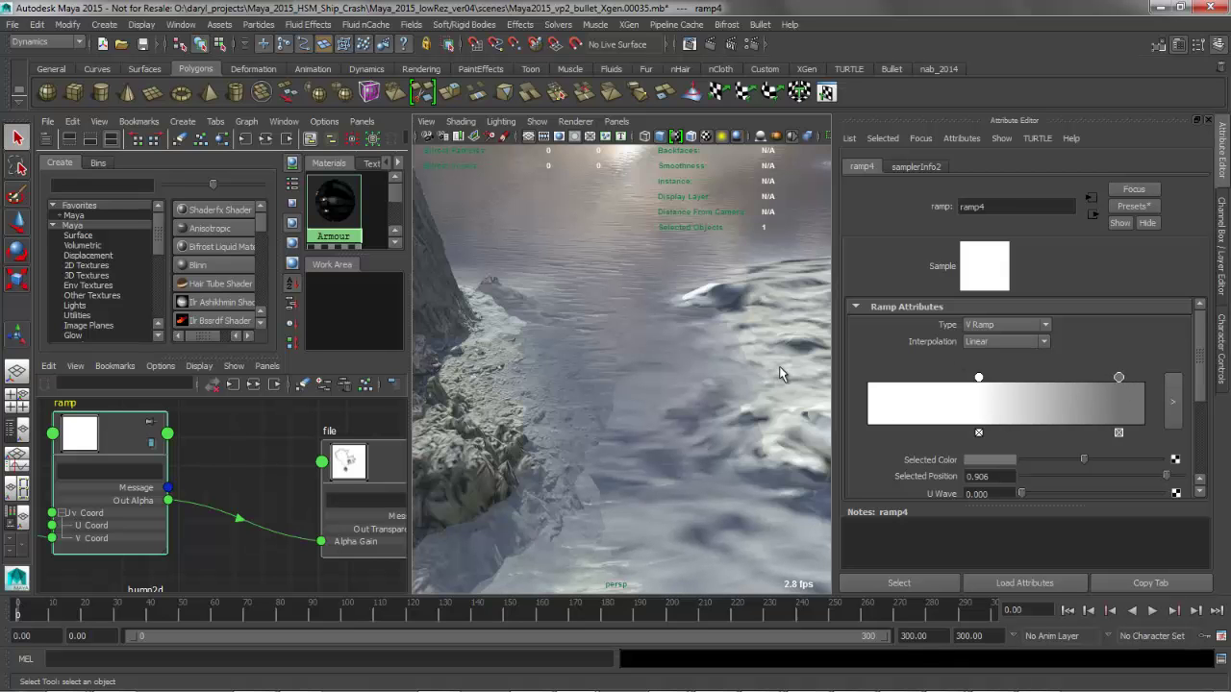
pyautogui.keyDown('alt'); pyautogui.moveTo(718, 352); pyautogui.dragTo(602, 350); pyautogui.keyUp('alt')
pyautogui.keyDown('alt'); pyautogui.moveTo(602, 350); pyautogui.dragTo(660, 310, button='middle'); pyautogui.keyUp('alt')
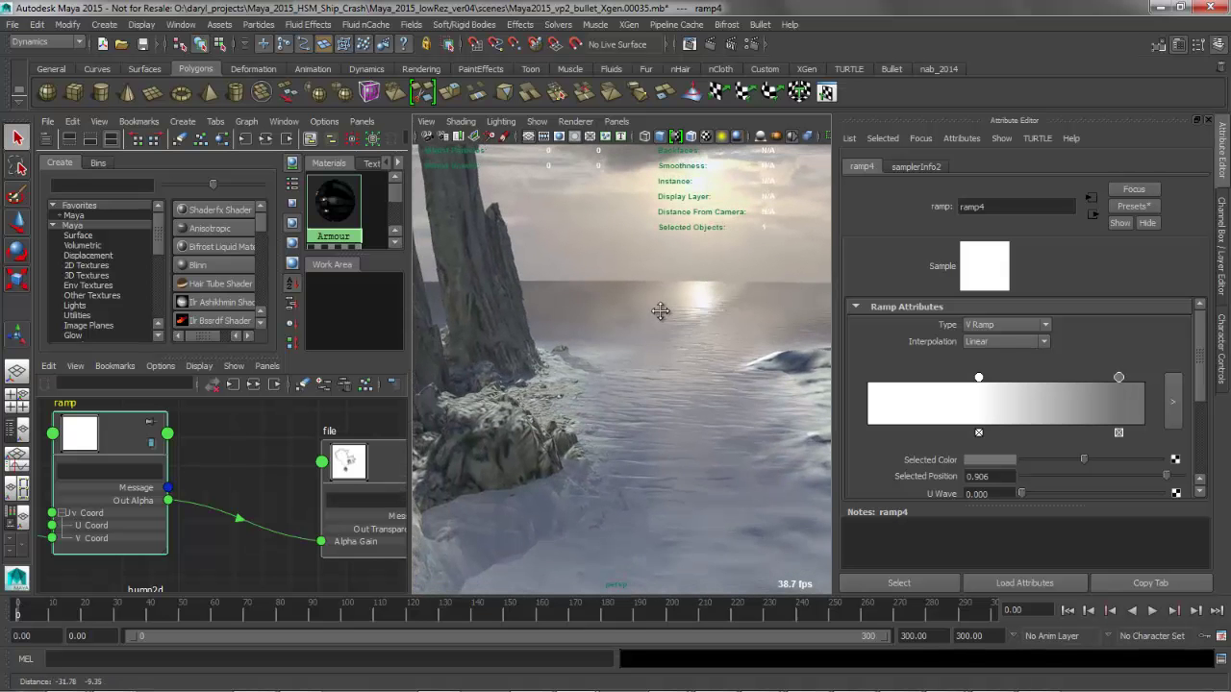
pyautogui.keyDown('alt'); pyautogui.moveTo(568, 346); pyautogui.dragTo(598, 287, button='middle'); pyautogui.keyUp('alt')
pyautogui.keyDown('alt'); pyautogui.moveTo(599, 321); pyautogui.dragTo(610, 327, button='right'); pyautogui.keyUp('alt')
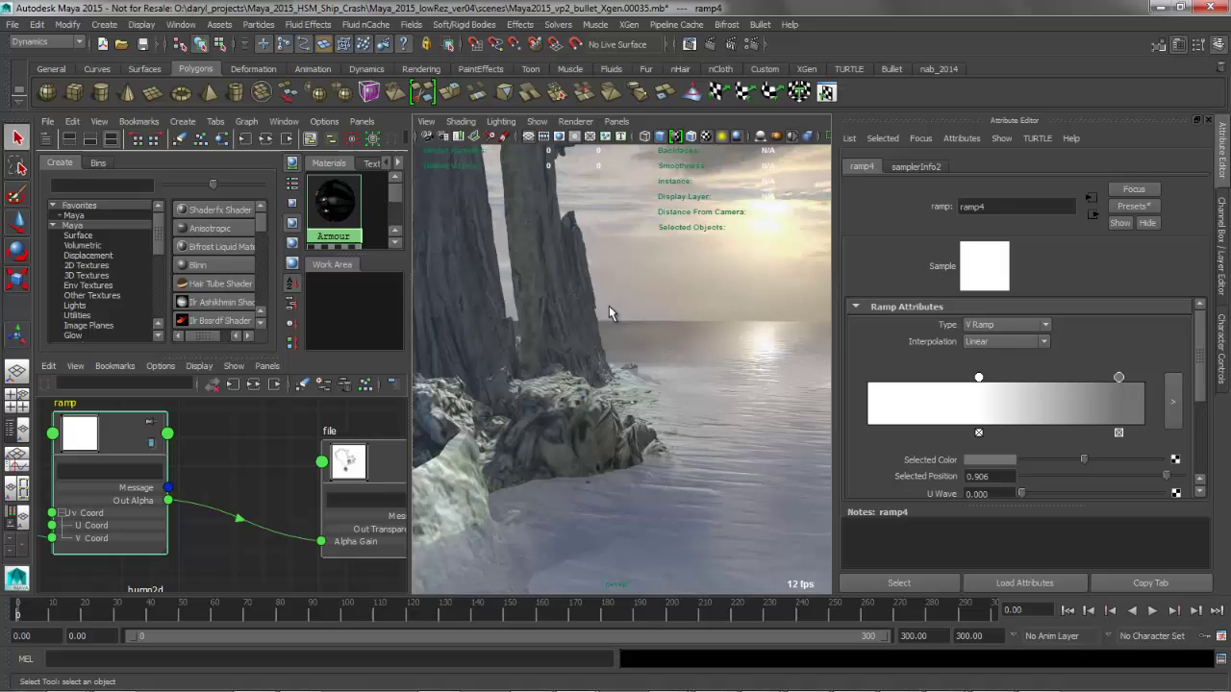
pyautogui.keyDown('alt'); pyautogui.moveTo(616, 388); pyautogui.dragTo(615, 403); pyautogui.keyUp('alt')
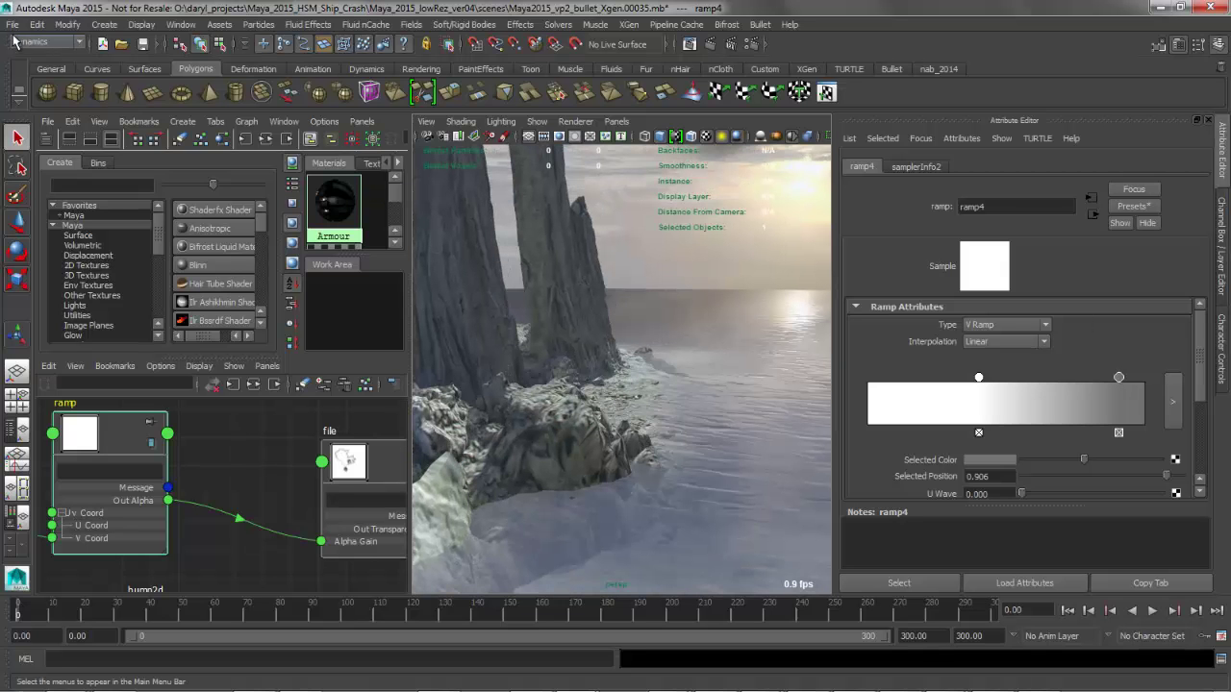
# Start a new scene without saving the current one and hide the attribute editor.
pyautogui.click(12, 24)
pyautogui.click(23, 47)
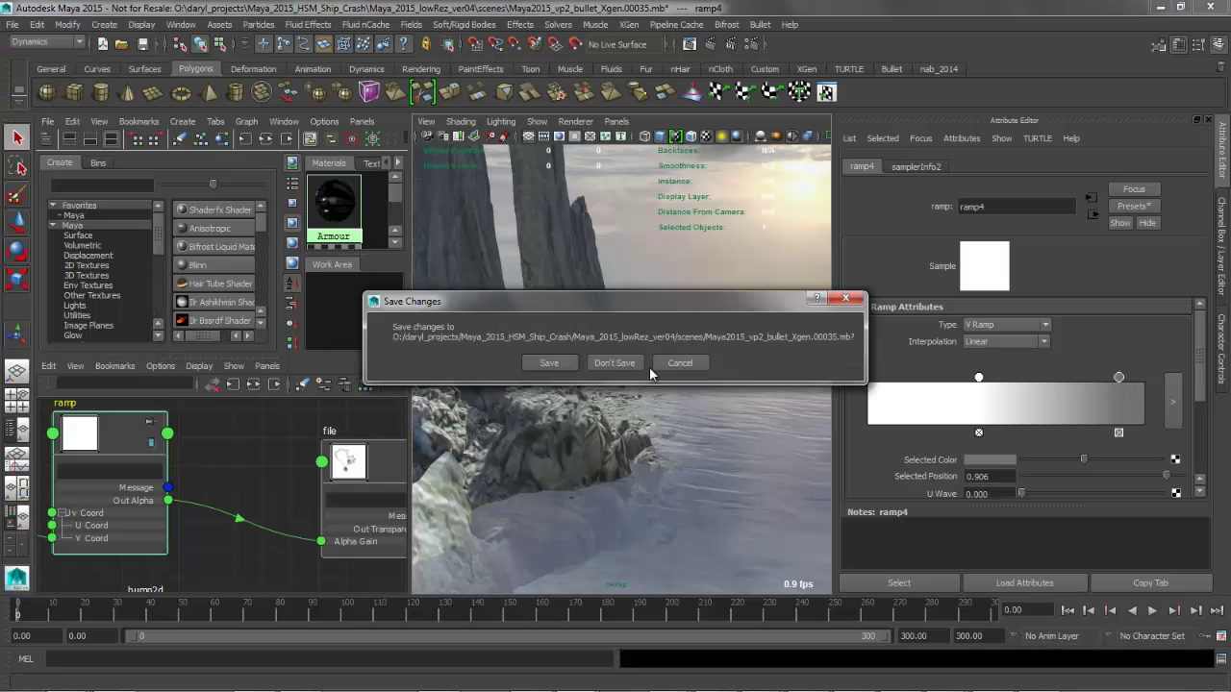
pyautogui.click(614, 364)
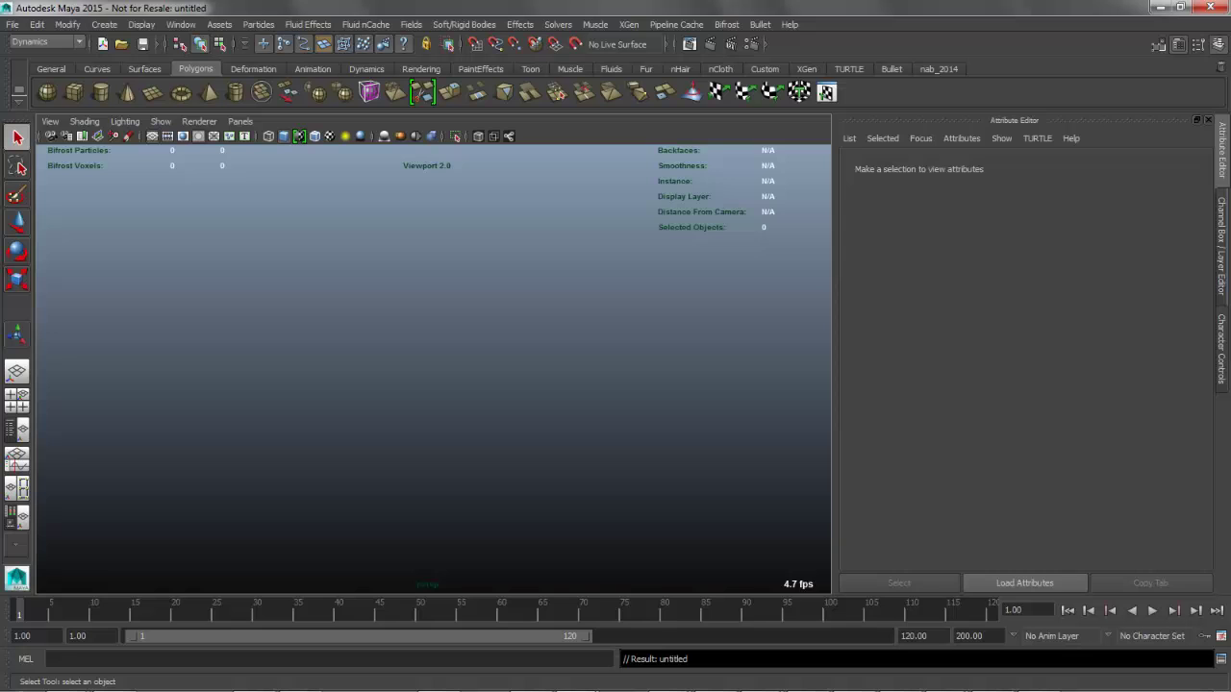
pyautogui.click(1227, 173)
pyautogui.keyDown('alt'); pyautogui.moveTo(668, 342); pyautogui.dragTo(602, 359, button='middle'); pyautogui.keyUp('alt')
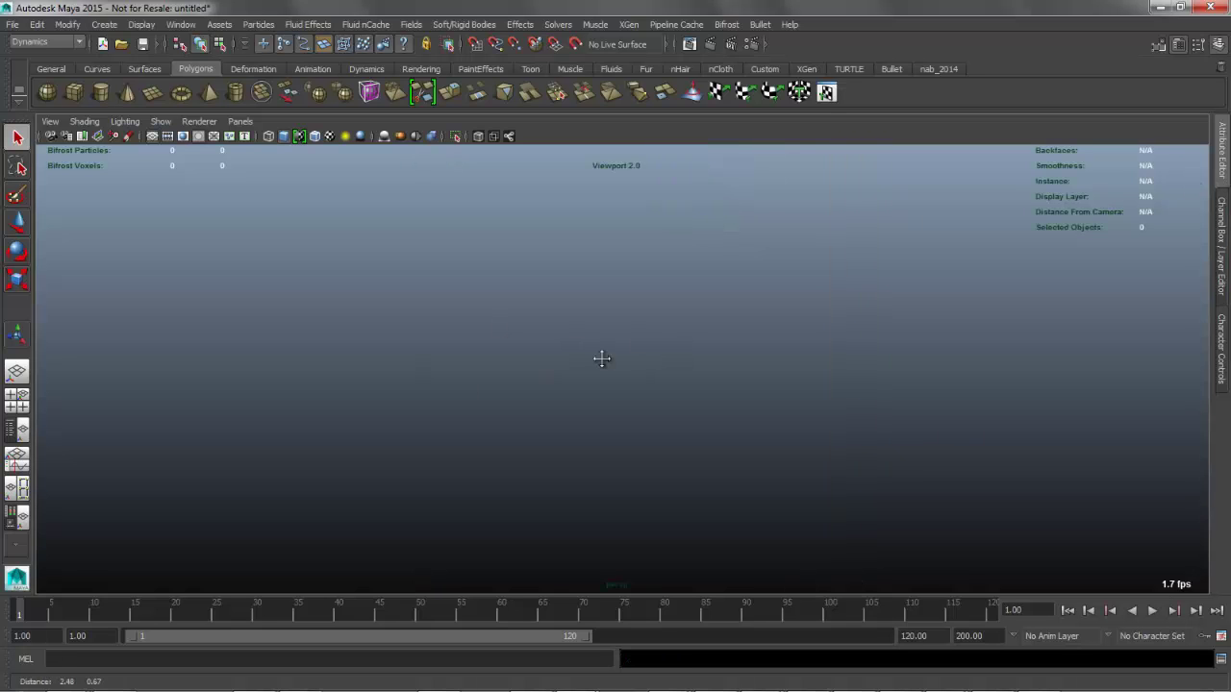
# Create a polygon plane at the origin and scale it uniformly to about 22.86.
pyautogui.click(160, 93)
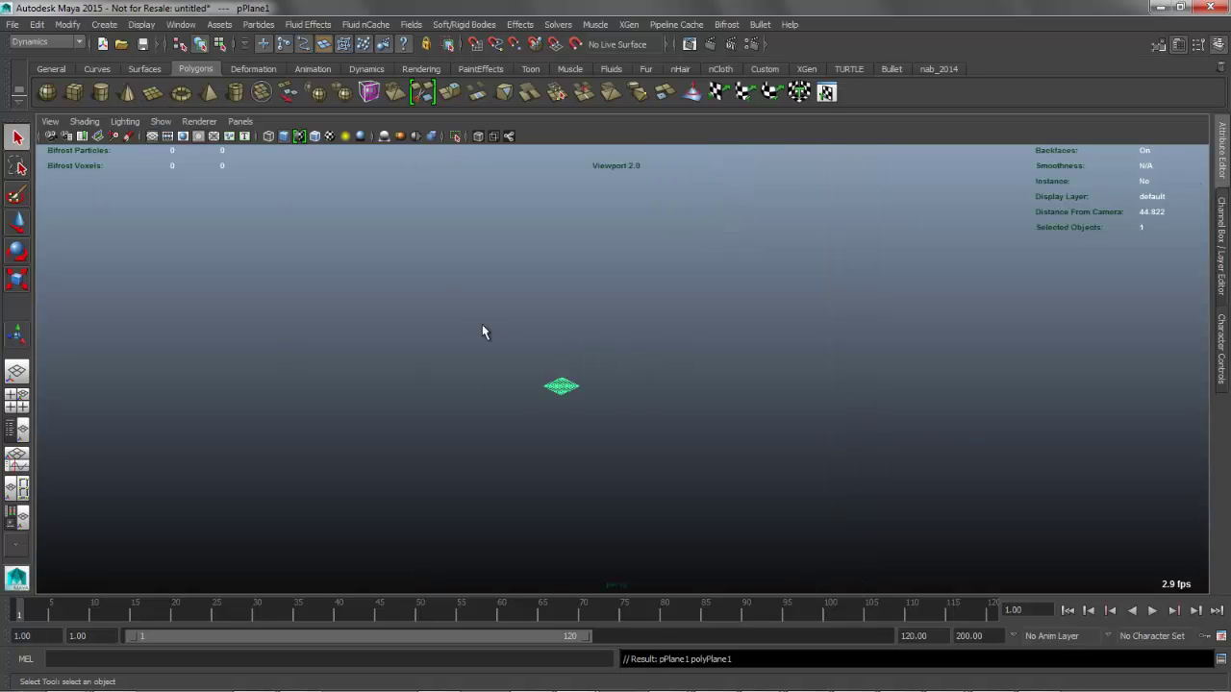
pyautogui.press('r')
pyautogui.moveTo(560, 384); pyautogui.dragTo(728, 352)
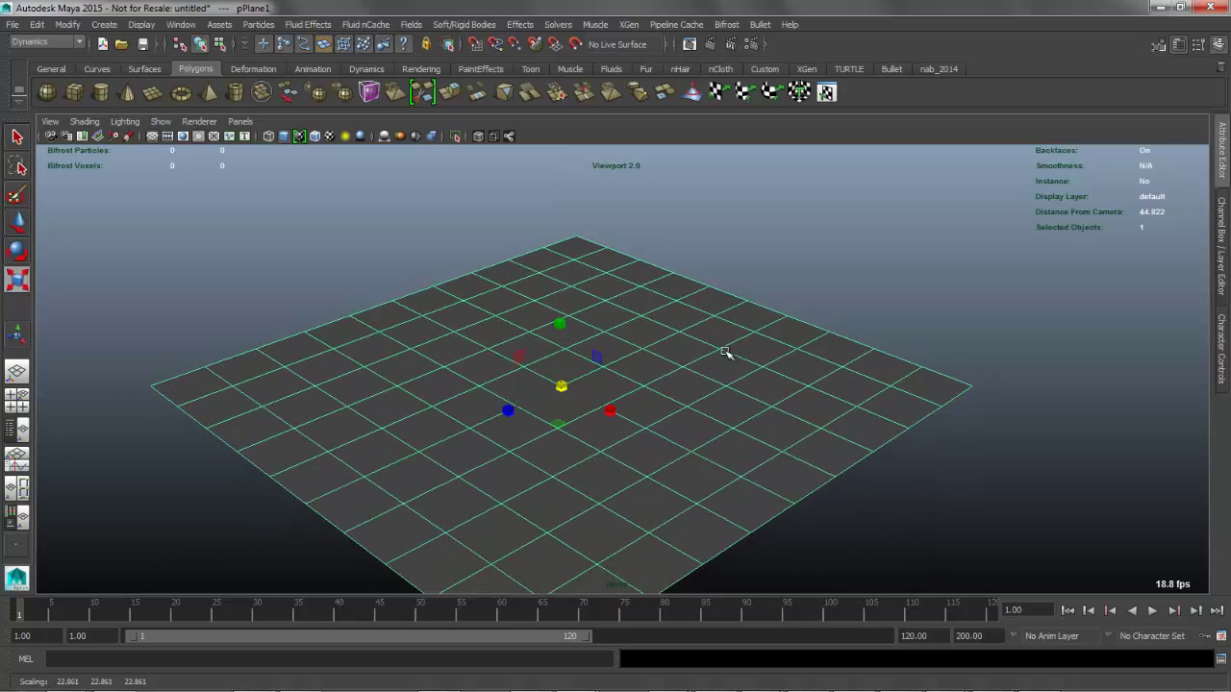
pyautogui.scroll(-2, 760, 365)
# Display the plane's channel values and expand its polyPlane1 construction inputs.
pyautogui.hotkey('ctrl', 'a')
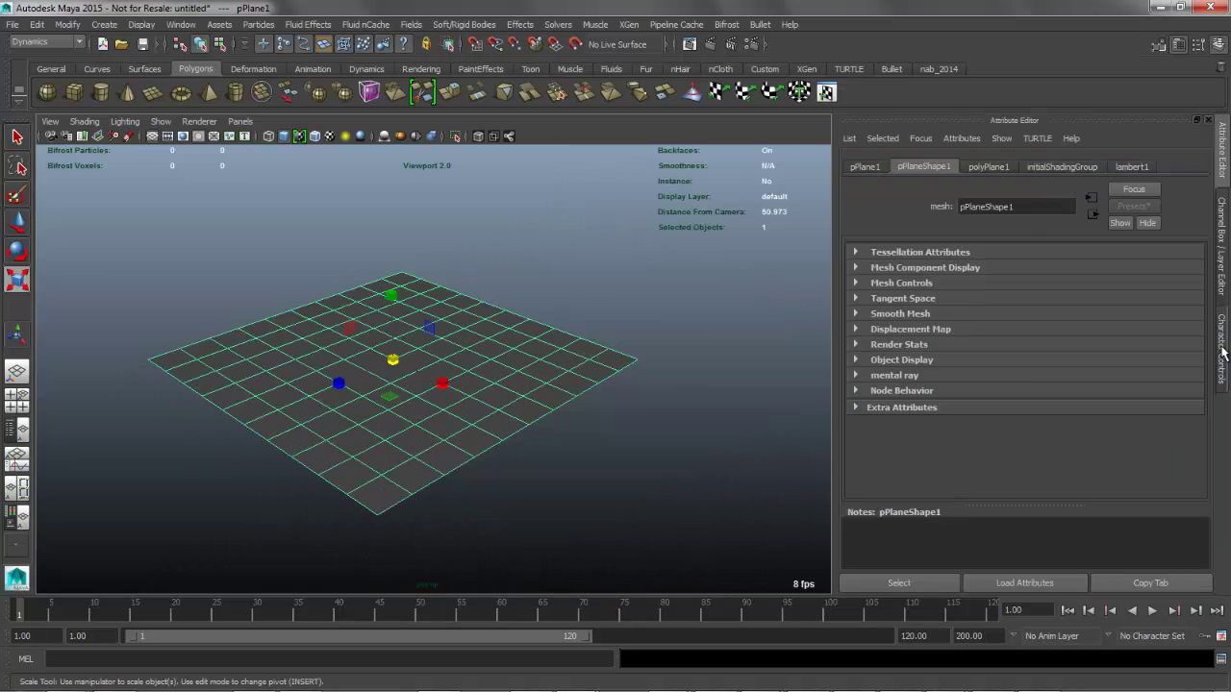
pyautogui.click(1222, 351)
pyautogui.click(1221, 173)
pyautogui.click(1222, 240)
pyautogui.click(1089, 343)
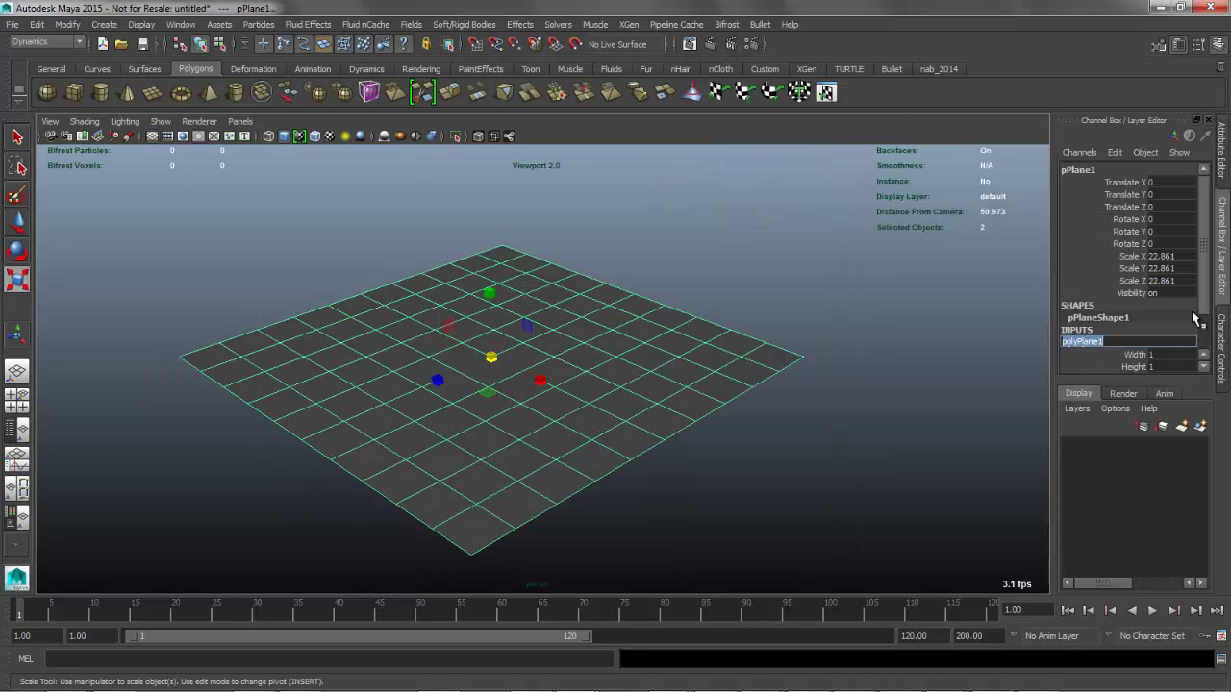
pyautogui.scroll(-2, 1208, 324)
# Set the plane's Subdivisions Width and Subdivisions Height to 40 and reselect the plane.
pyautogui.moveTo(1183, 332); pyautogui.dragTo(1180, 347)
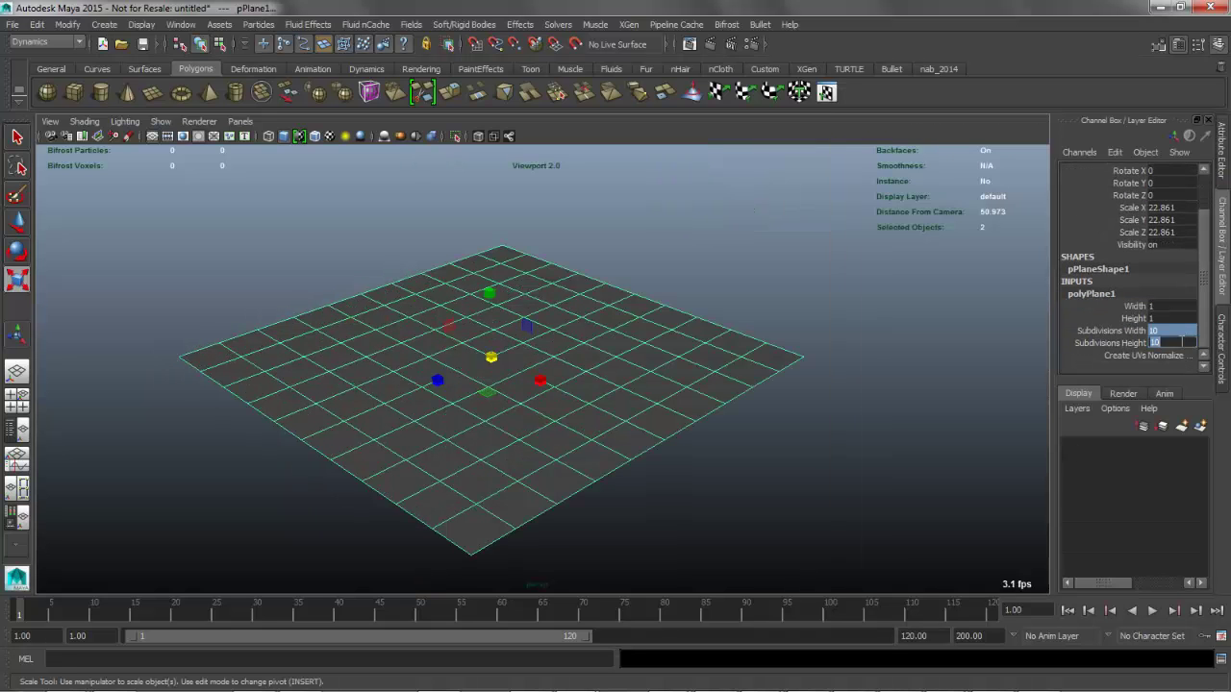
pyautogui.write('30')
pyautogui.press('Return')
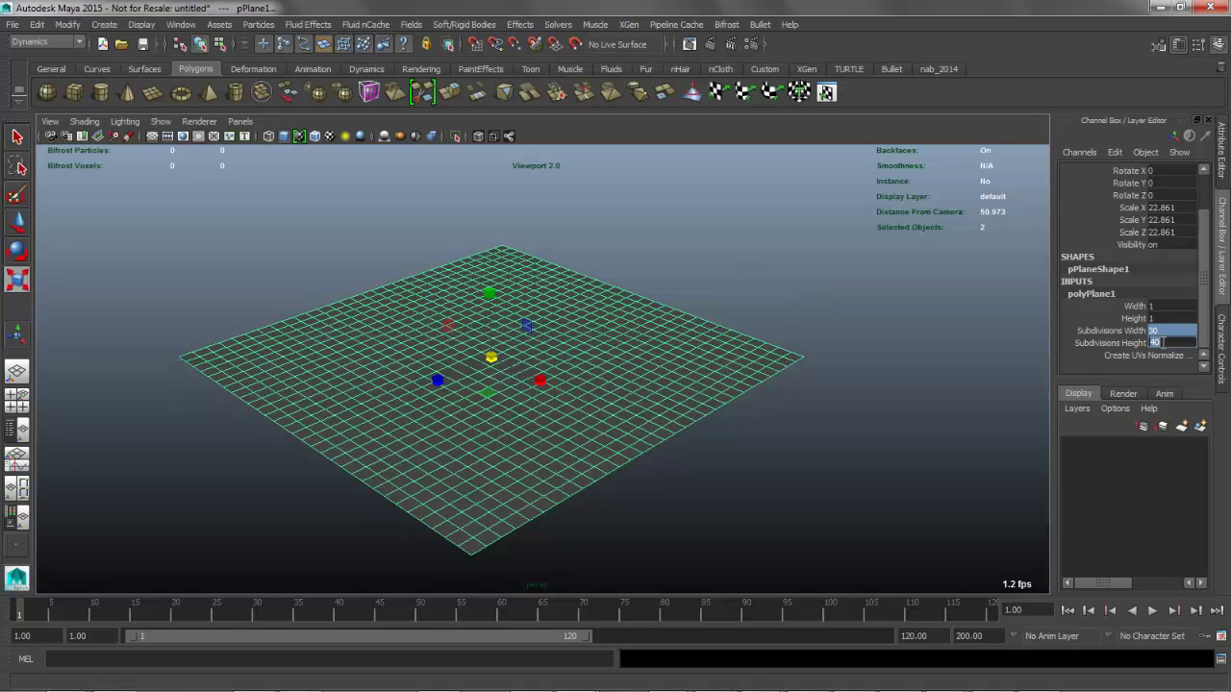
pyautogui.press('Return')
pyautogui.click(719, 254)
pyautogui.keyDown('alt'); pyautogui.moveTo(570, 287); pyautogui.dragTo(578, 297, button='middle'); pyautogui.keyUp('alt')
pyautogui.click(378, 367)
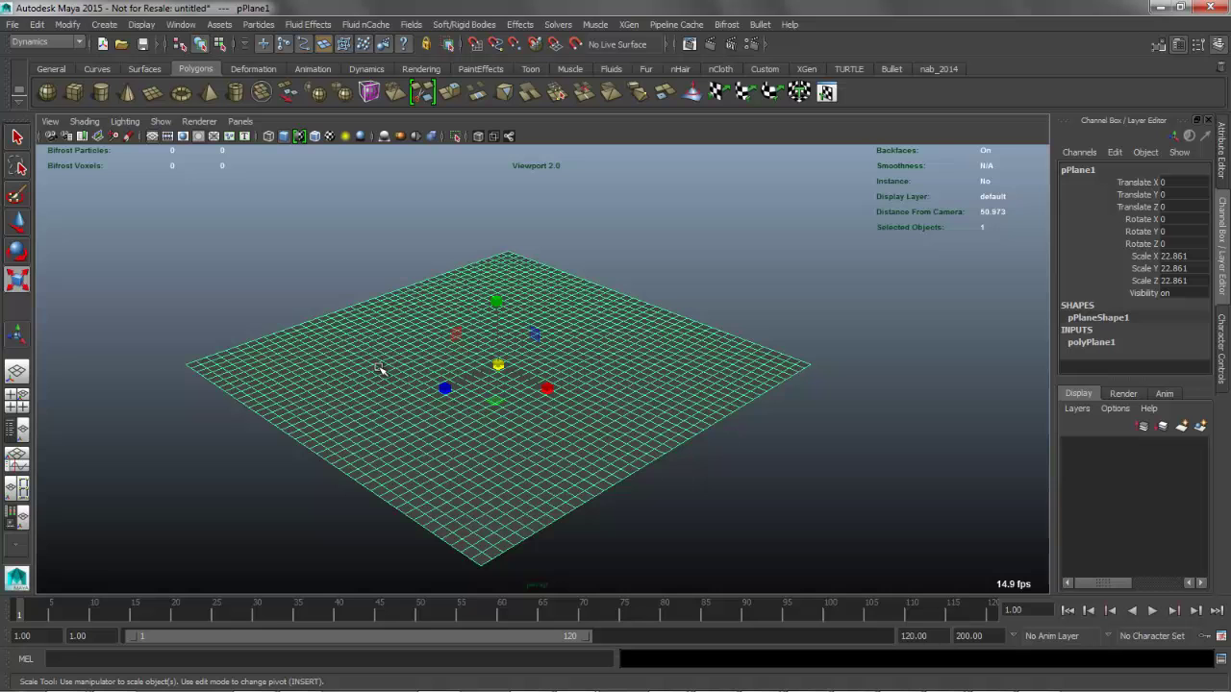
# Show the Hypershade beside the perspective view and create an Ocean Shader material.
pyautogui.click(15, 517)
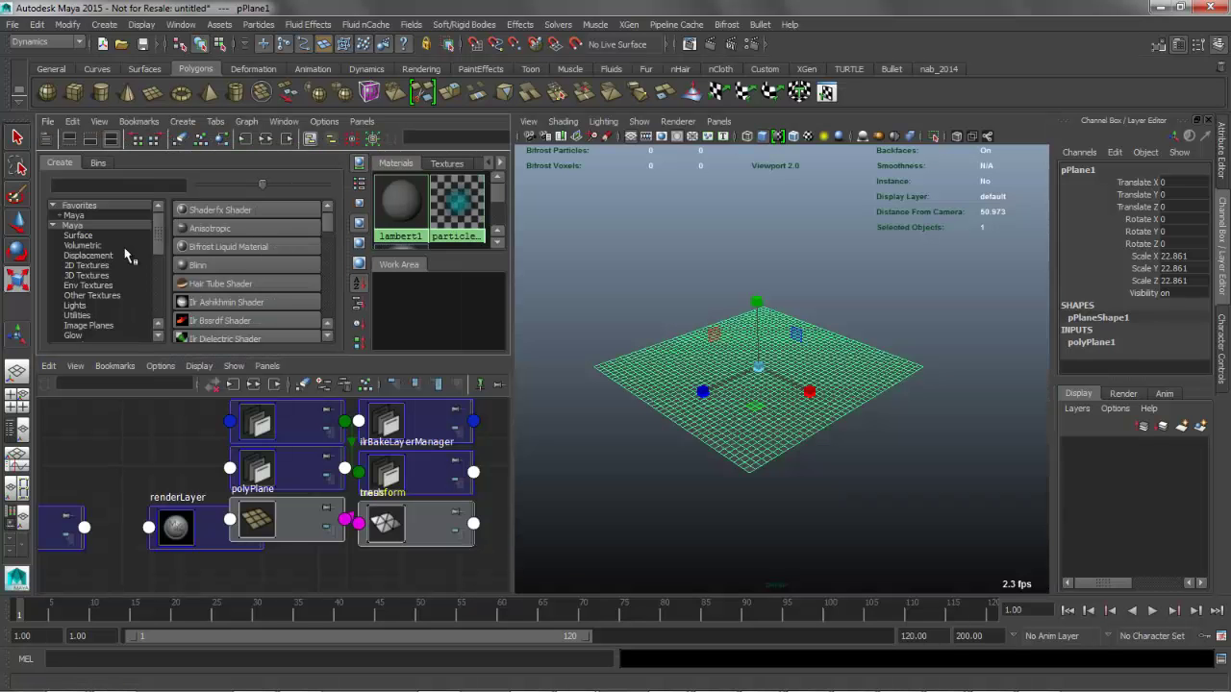
pyautogui.scroll(-7, 327, 243)
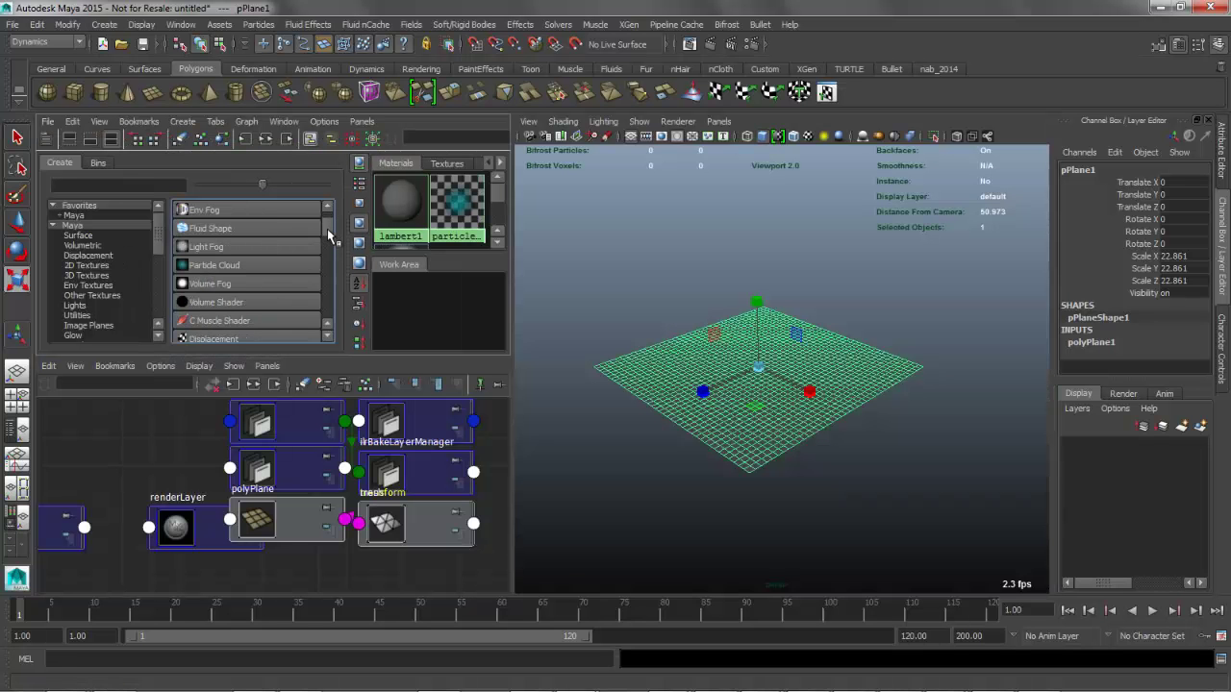
pyautogui.click(218, 321)
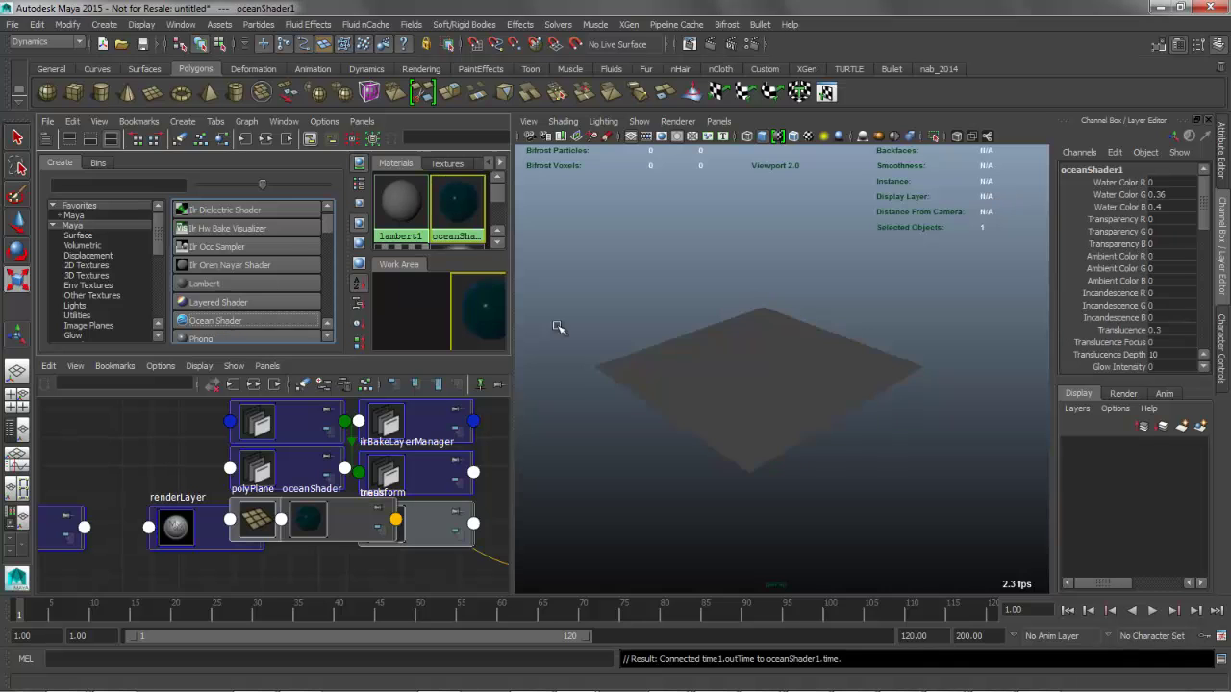
# Assign the ocean shader to the plane and view its surface from a lower angle.
pyautogui.click(726, 366)
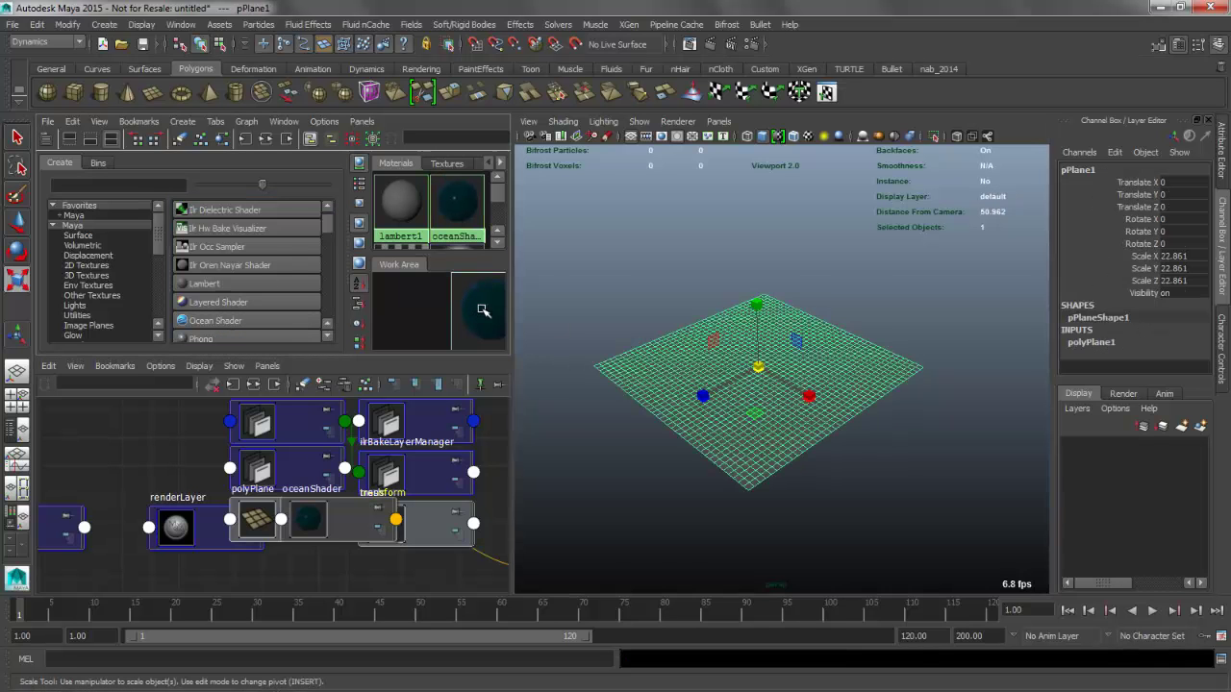
pyautogui.moveTo(473, 310); pyautogui.dragTo(587, 309, button='right')
pyautogui.click(654, 267)
pyautogui.keyDown('alt'); pyautogui.moveTo(654, 268); pyautogui.dragTo(760, 271); pyautogui.keyUp('alt')
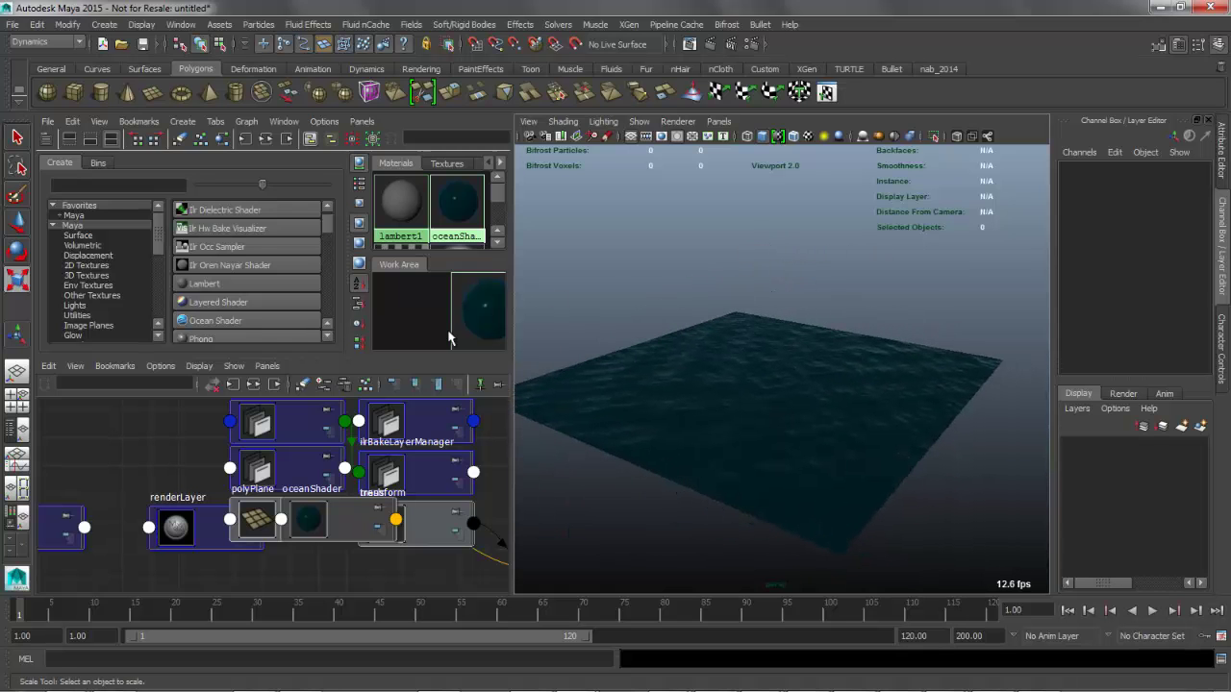
# Create a directional light, scale it to about 5.2, and rotate it to about -101, -53, 54.5 degrees.
pyautogui.press('space')
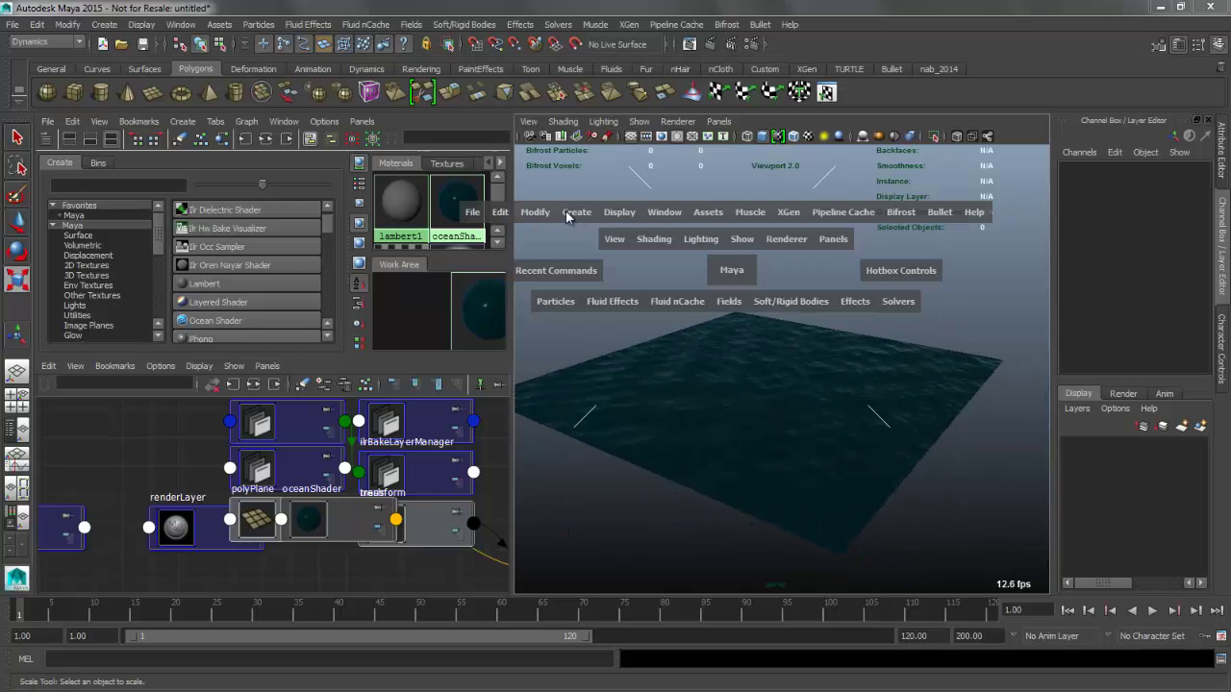
pyautogui.moveTo(567, 217); pyautogui.dragTo(765, 301)
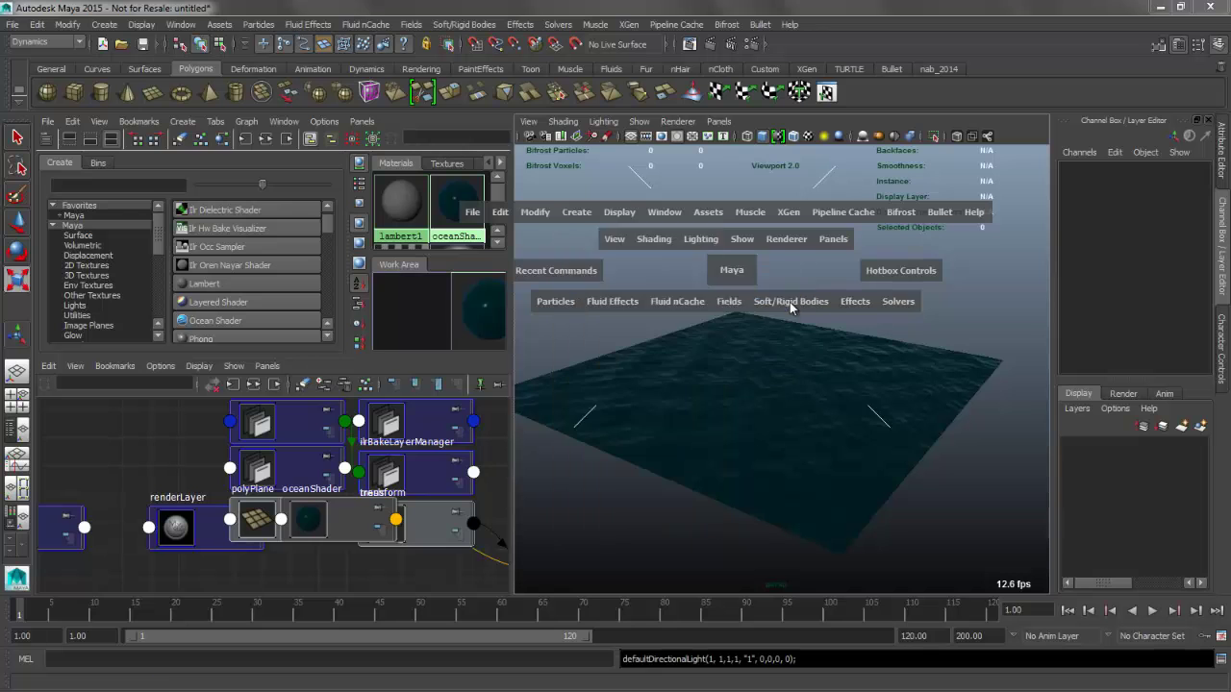
pyautogui.press('e')
pyautogui.press('r')
pyautogui.moveTo(603, 340); pyautogui.dragTo(679, 345, button='middle')
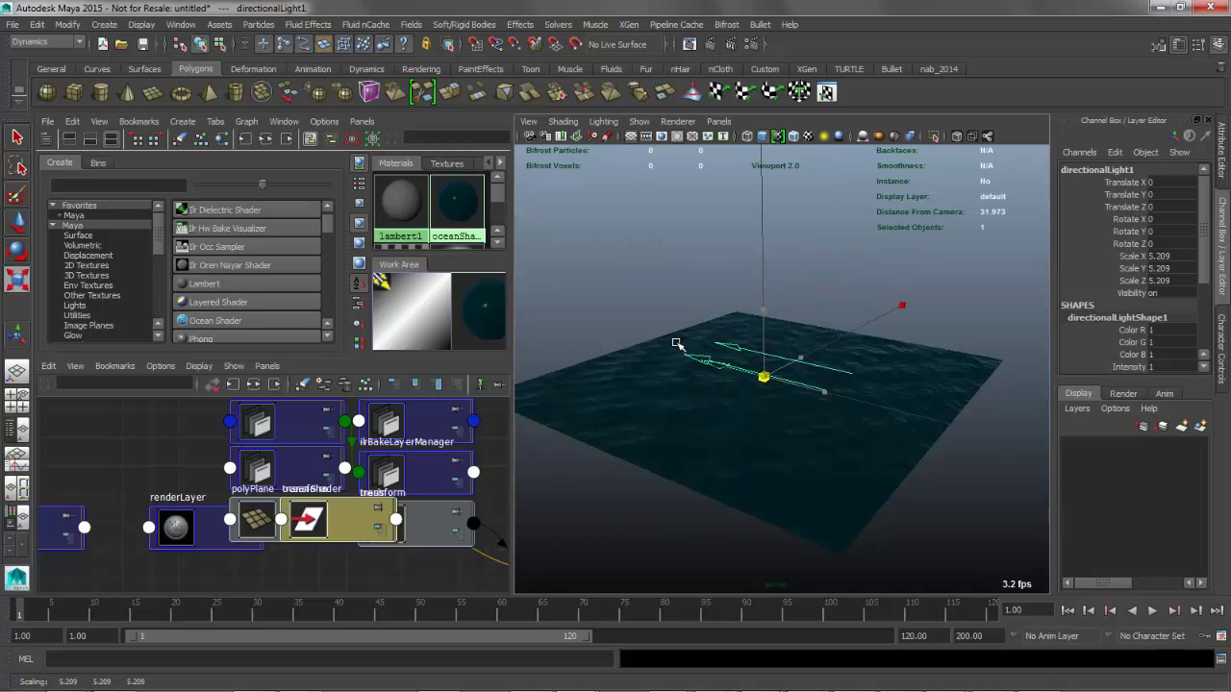
pyautogui.press('e')
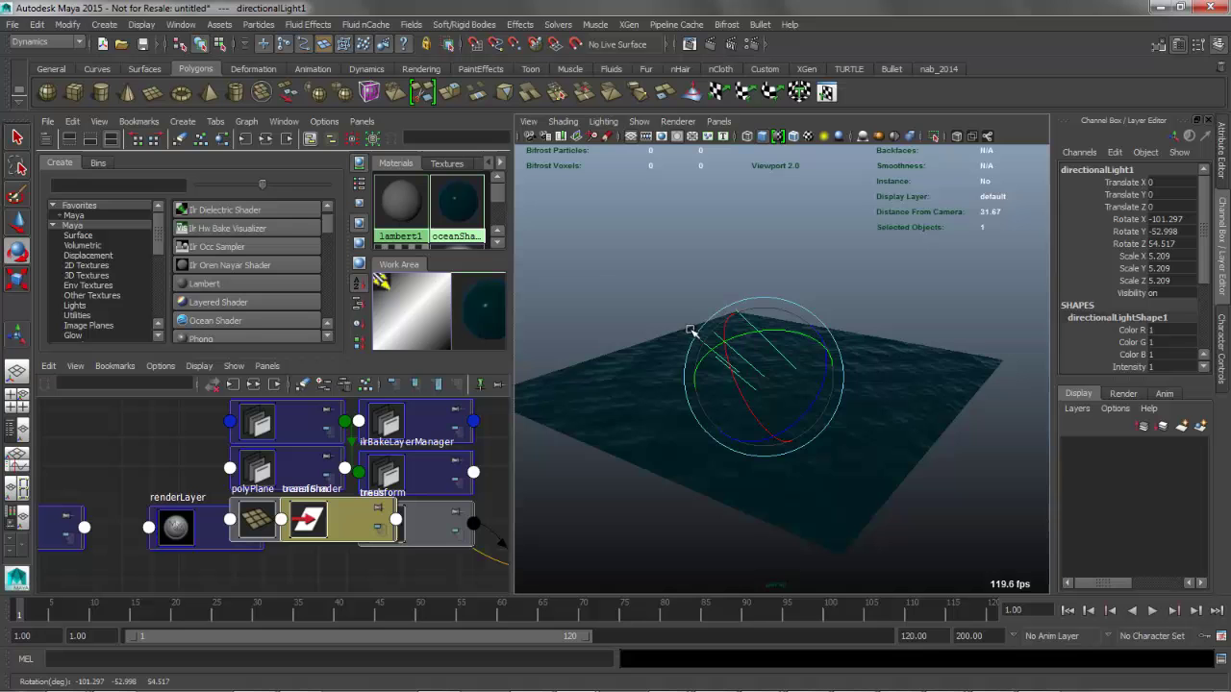
# Replace the directional light with an ambient light at the origin and open the ambient light's attributes.
pyautogui.press('Delete')
pyautogui.keyDown('alt'); pyautogui.moveTo(777, 218); pyautogui.dragTo(696, 224); pyautogui.keyUp('alt')
pyautogui.press('space')
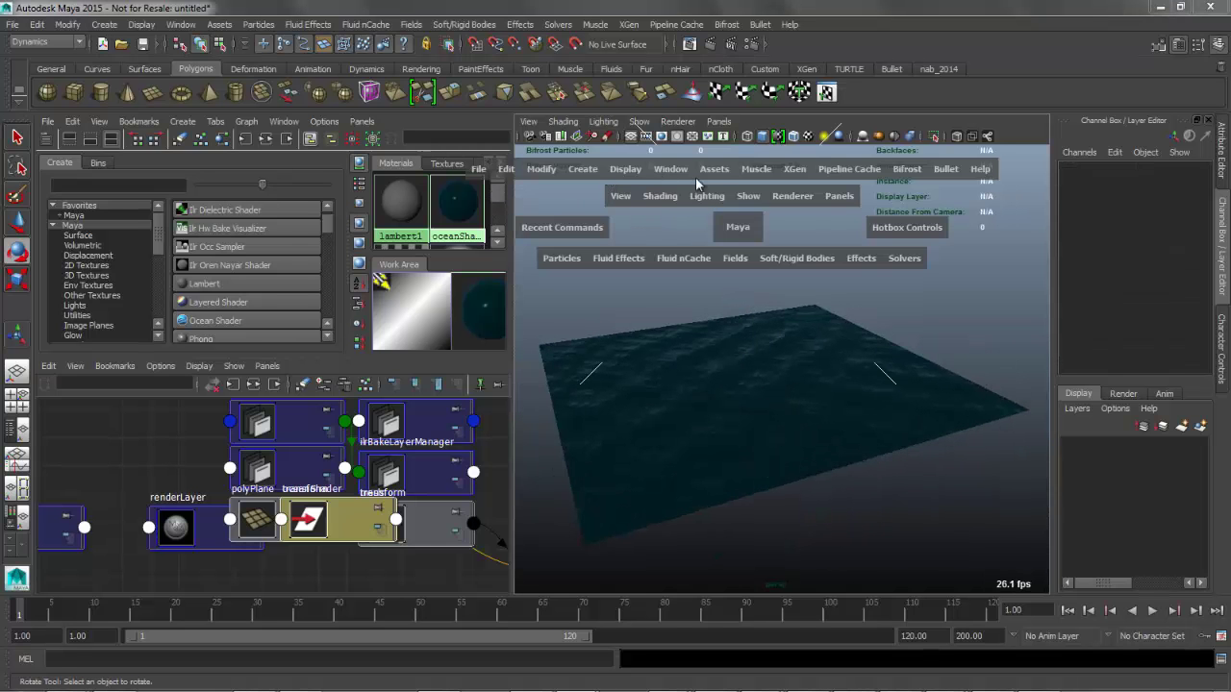
pyautogui.click(704, 198)
pyautogui.click(626, 171)
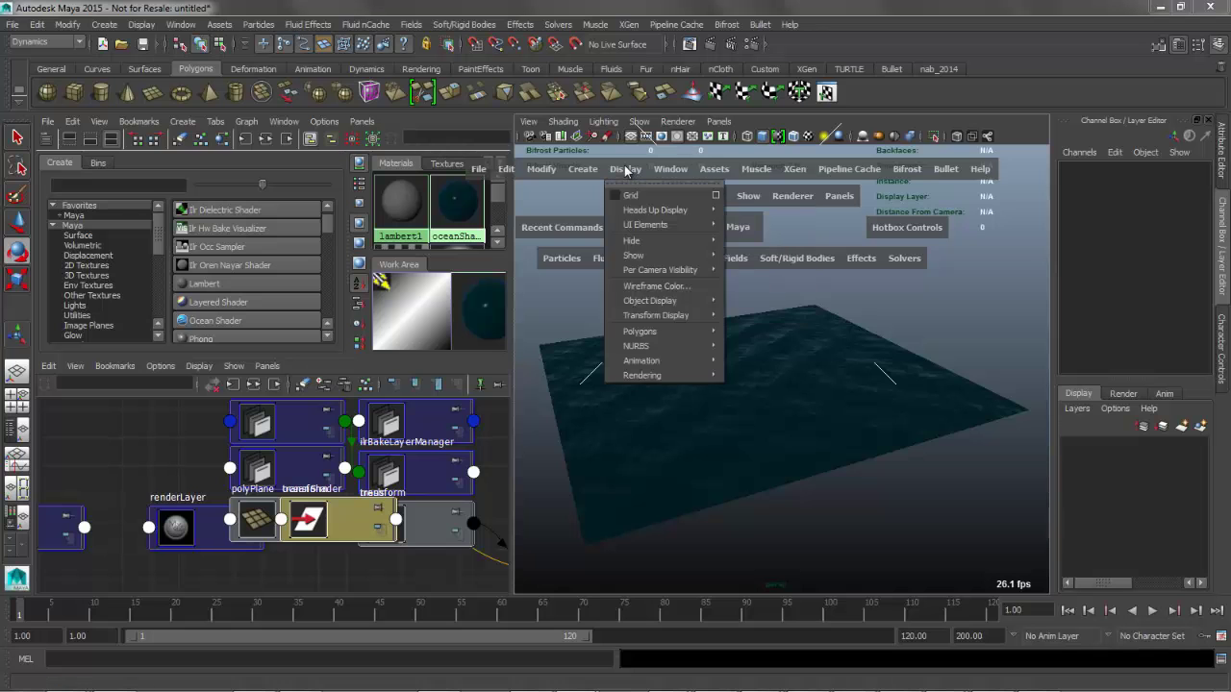
pyautogui.click(581, 170)
pyautogui.moveTo(615, 239)
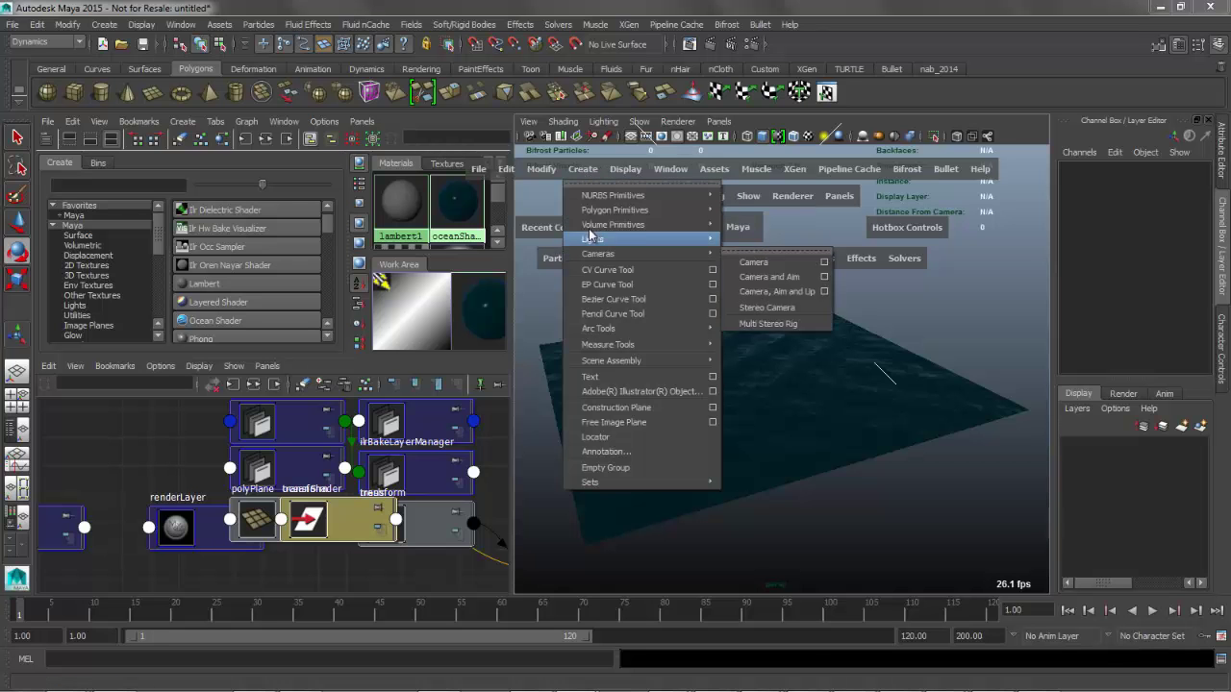
pyautogui.click(762, 249)
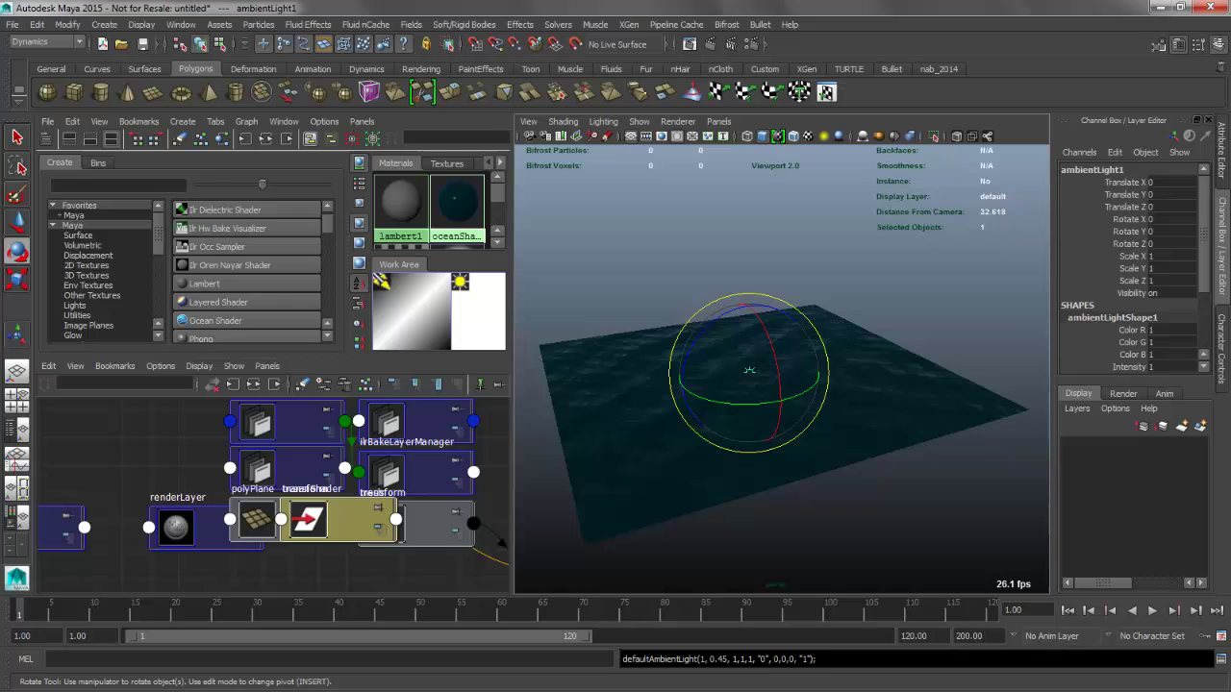
pyautogui.click(1221, 173)
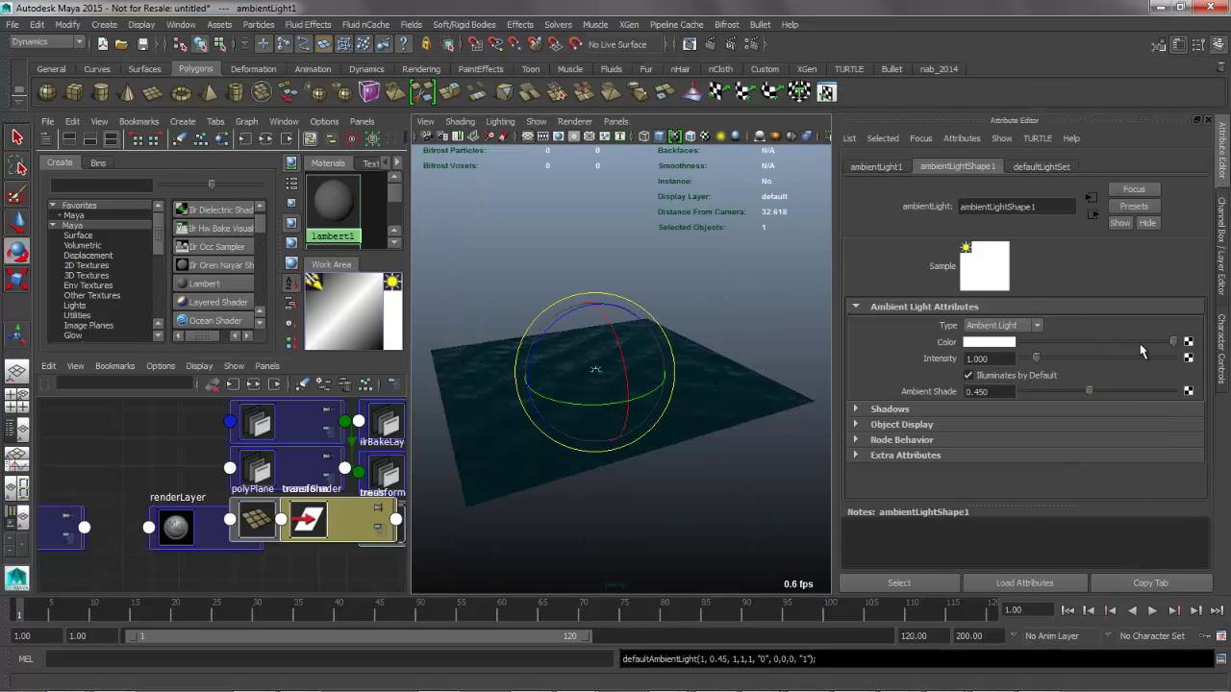
# Set the ambient light's colour to a dark muted blue with hue 238.652, saturation 0.180 and value 0.330.
pyautogui.moveTo(1083, 343); pyautogui.dragTo(1065, 344)
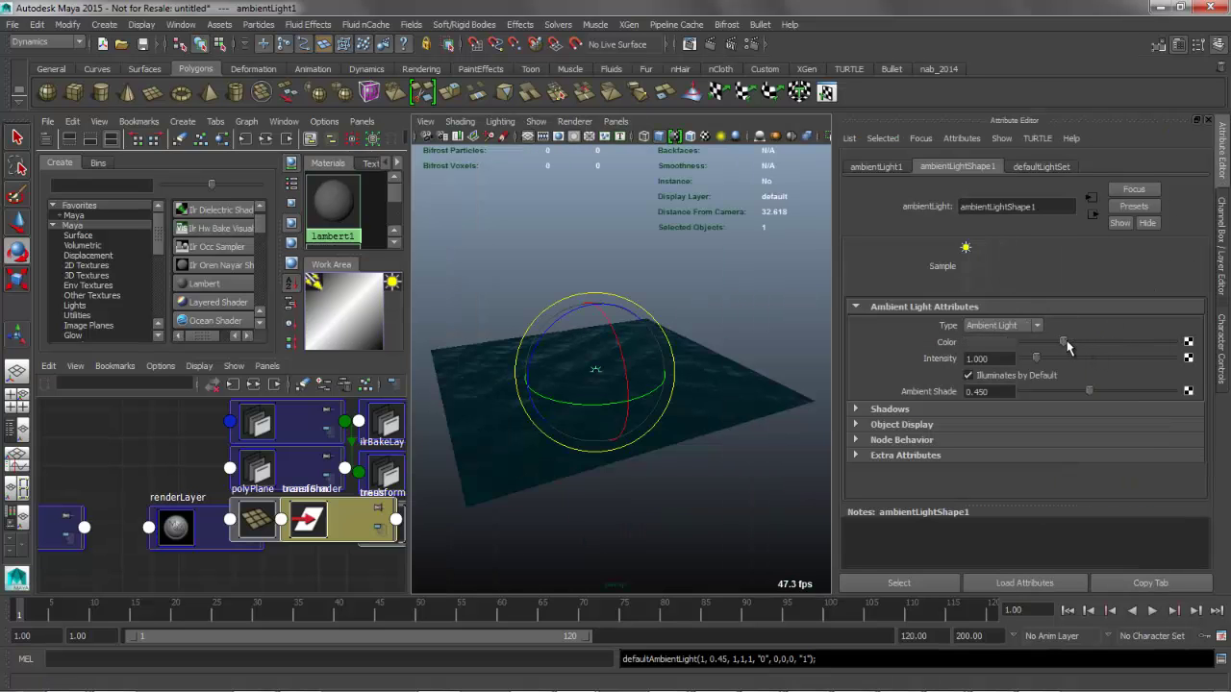
pyautogui.click(979, 342)
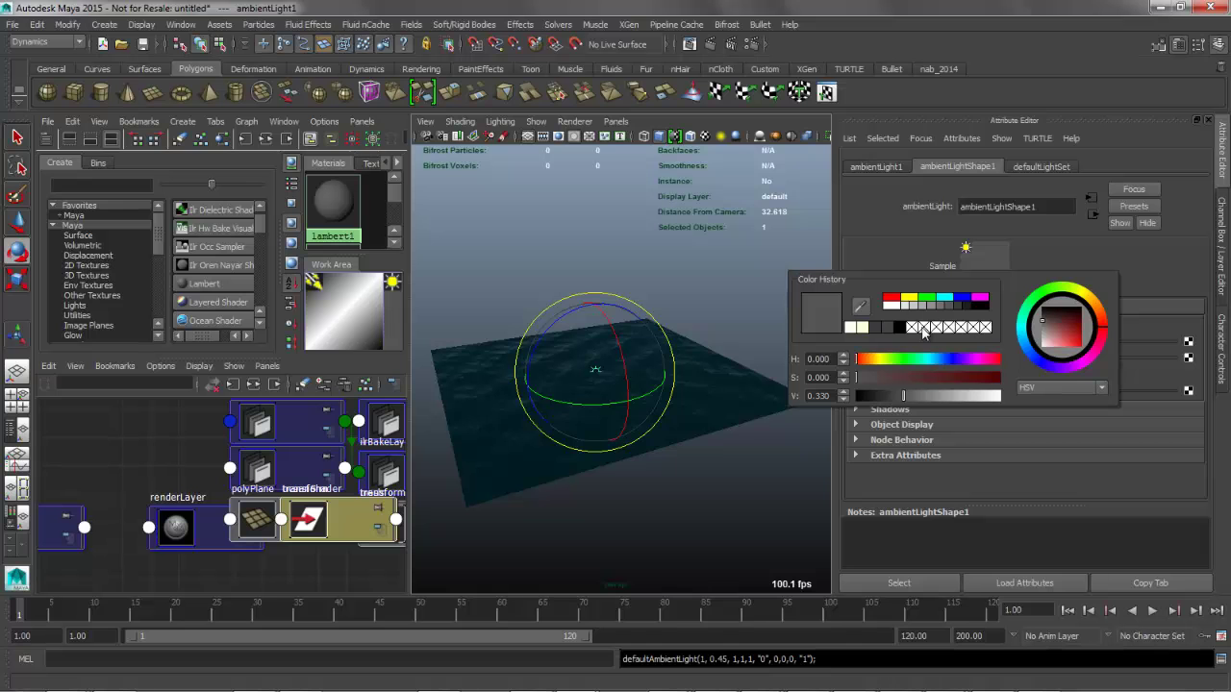
pyautogui.moveTo(867, 360)
pyautogui.mouseDown()
pyautogui.moveTo(949, 360)
pyautogui.moveTo(881, 379)
pyautogui.mouseUp()
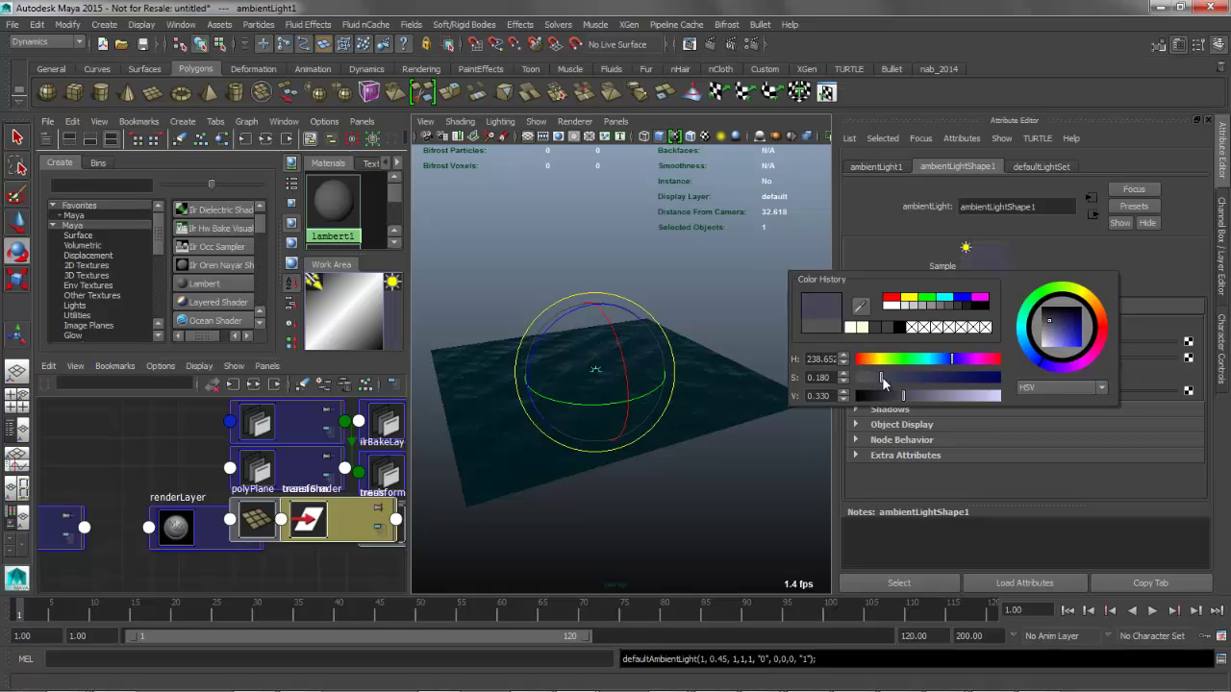
pyautogui.click(686, 249)
pyautogui.keyDown('alt'); pyautogui.moveTo(687, 249); pyautogui.dragTo(620, 214); pyautogui.keyUp('alt')
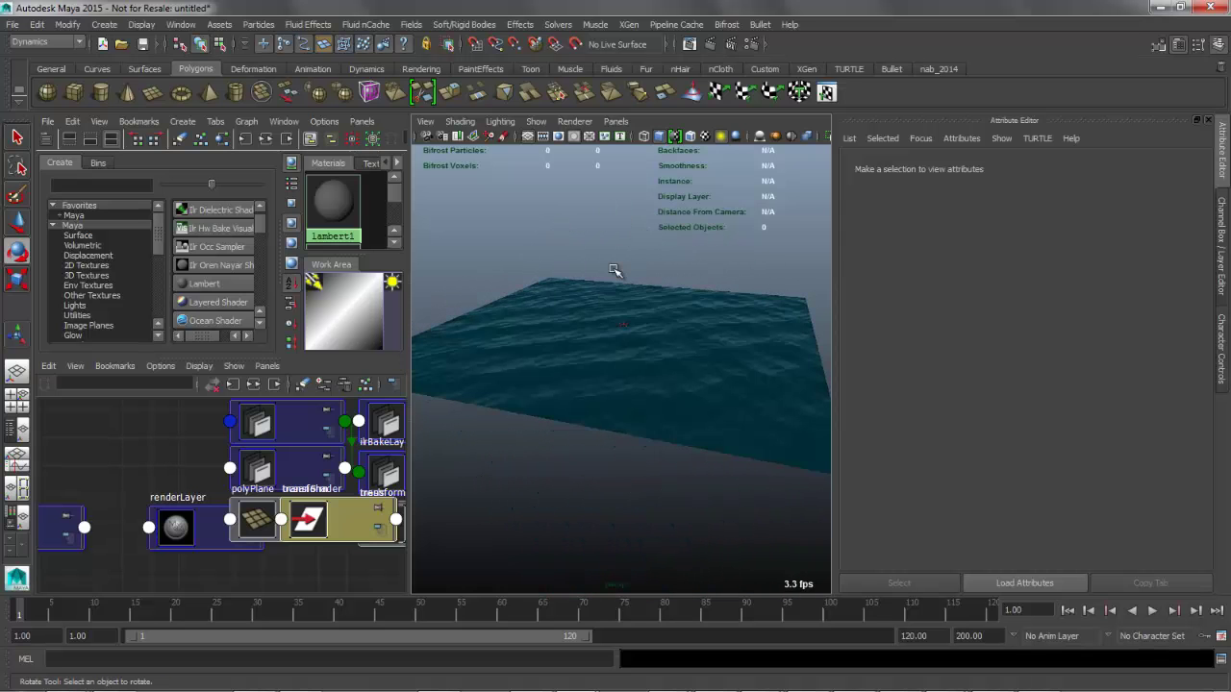
pyautogui.keyDown('alt'); pyautogui.moveTo(601, 286); pyautogui.dragTo(509, 289); pyautogui.keyUp('alt')
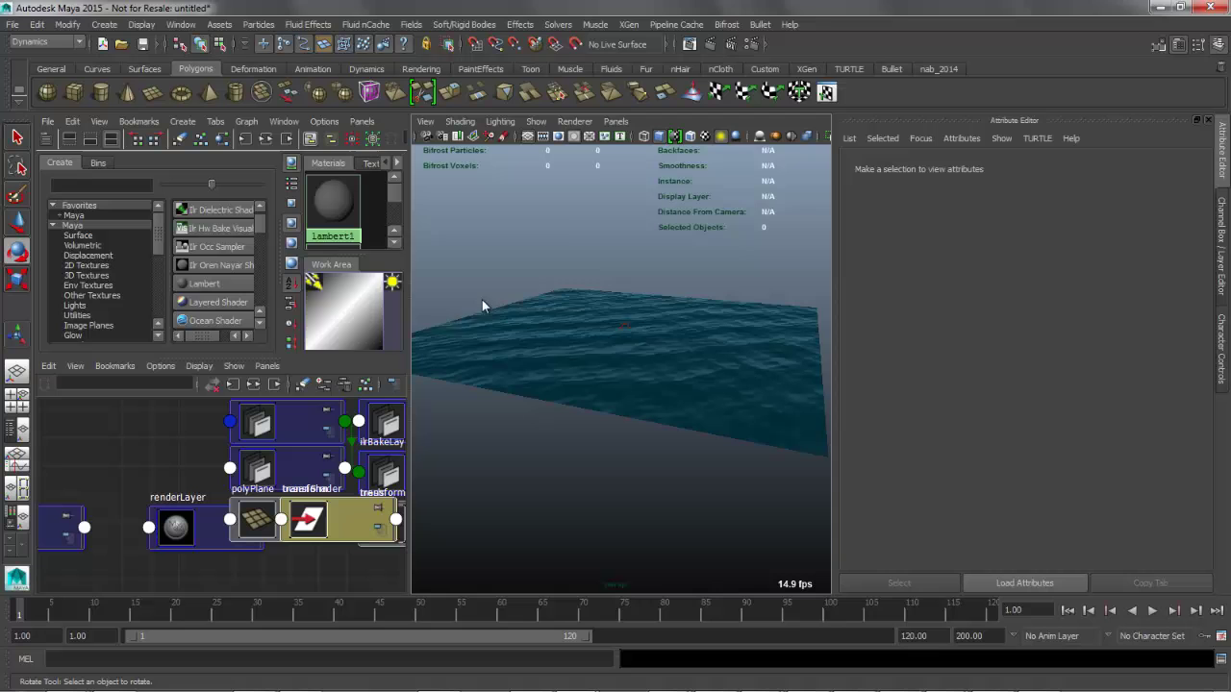
# Select and show the directional light again, and adjust its rotation over the ocean plane.
pyautogui.press('space')
pyautogui.click(350, 303)
pyautogui.moveTo(595, 308); pyautogui.dragTo(546, 323)
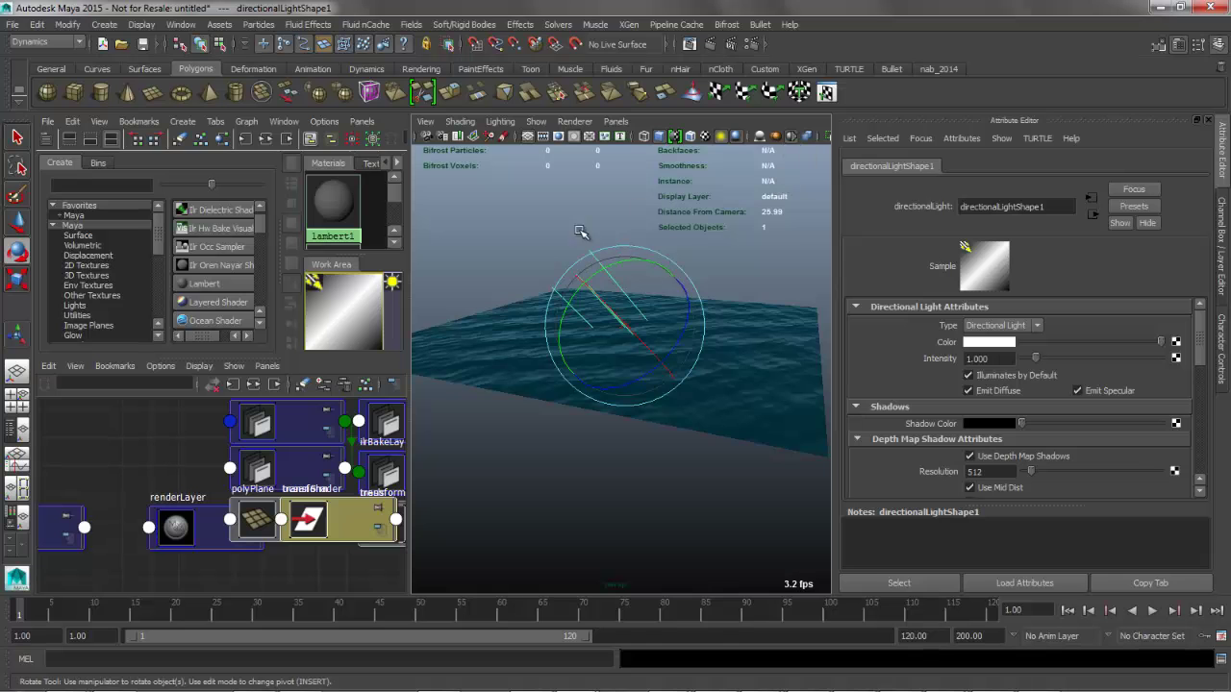
# Hide the heads-up display statistics in the perspective view.
pyautogui.moveTo(582, 231)
pyautogui.keyDown('alt'); pyautogui.mouseDown(button='right')
pyautogui.moveTo(626, 239)
pyautogui.moveTo(580, 223)
pyautogui.mouseUp(button='right'); pyautogui.keyUp('alt')
pyautogui.press('space')
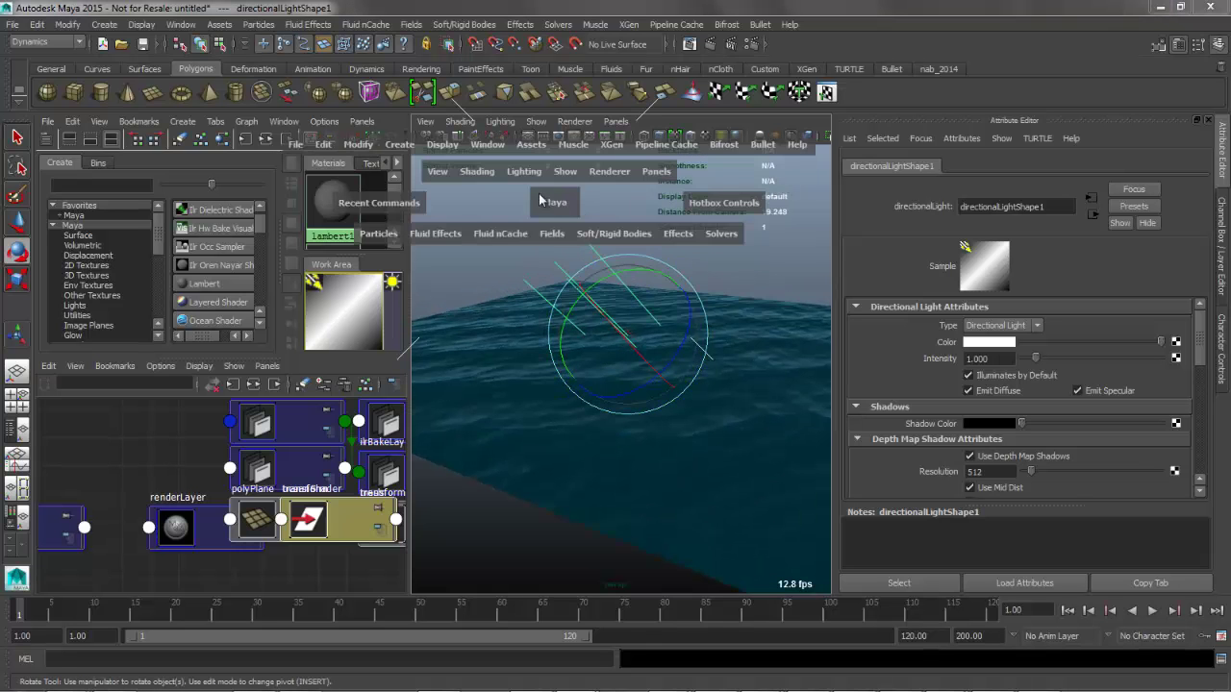
pyautogui.moveTo(573, 174); pyautogui.dragTo(596, 652)
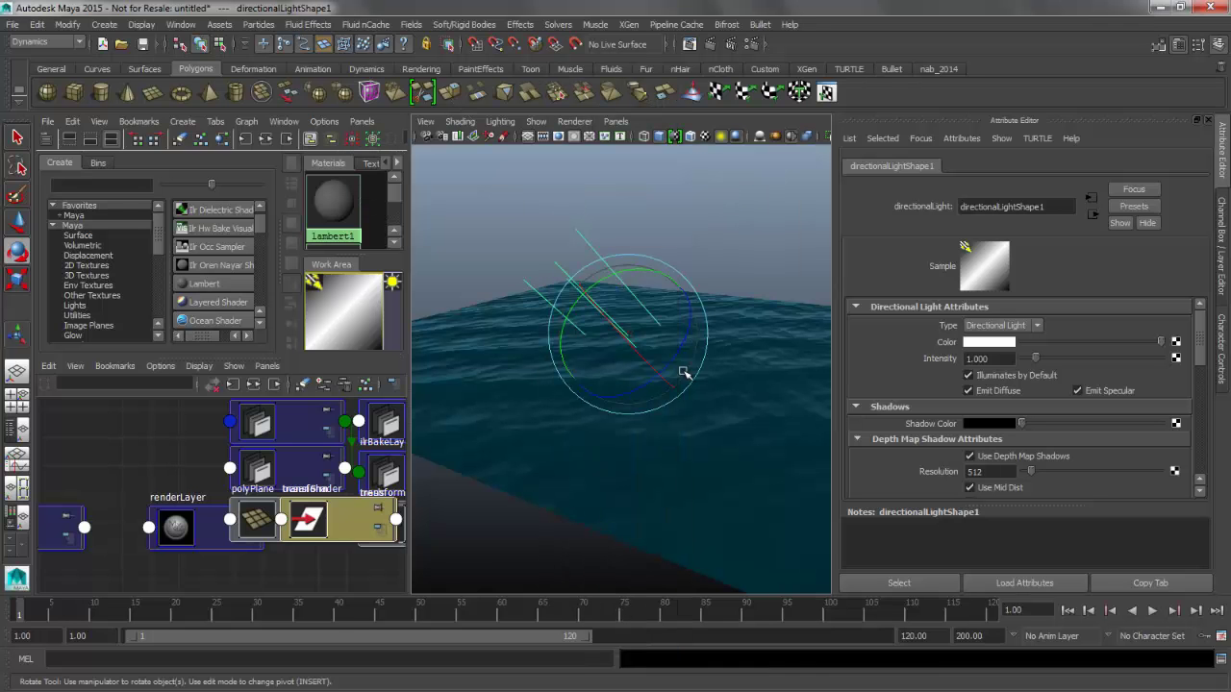
# Select the ocean plane and graph its material network in the Hypershade, framing the oceanShader node.
pyautogui.keyDown('alt'); pyautogui.moveTo(610, 288); pyautogui.dragTo(580, 293, button='middle'); pyautogui.keyUp('alt')
pyautogui.keyDown('alt'); pyautogui.moveTo(581, 293); pyautogui.dragTo(461, 308); pyautogui.keyUp('alt')
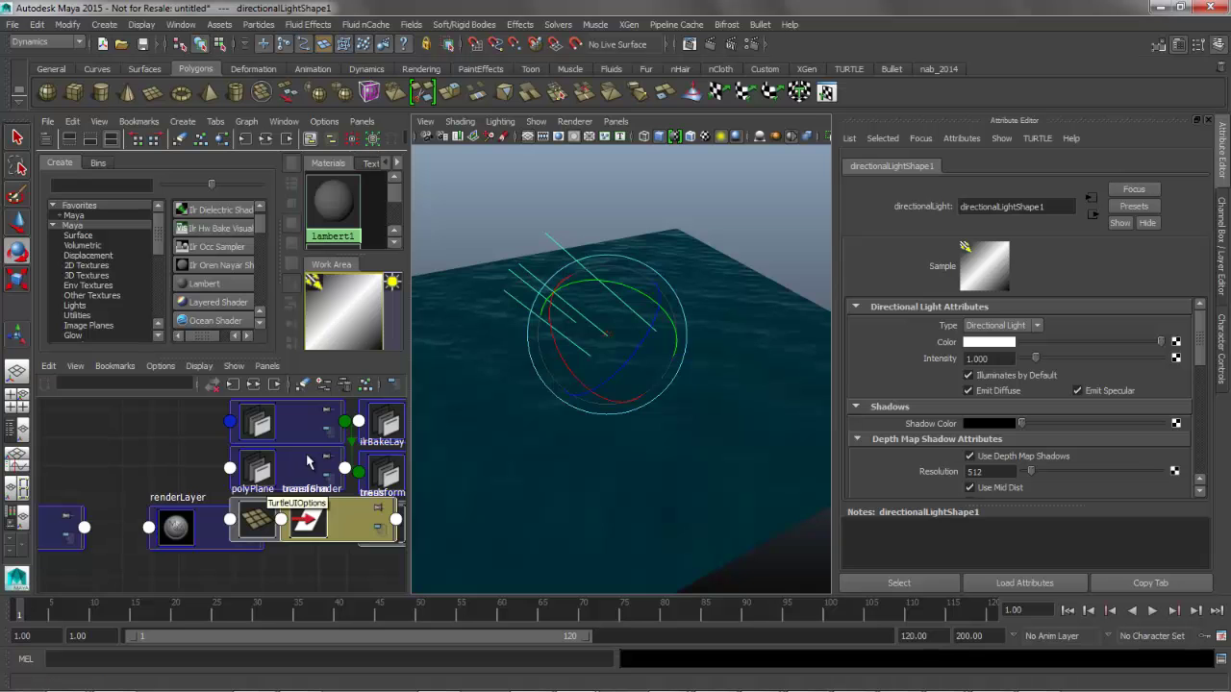
pyautogui.keyDown('alt'); pyautogui.moveTo(308, 458); pyautogui.dragTo(55, 493, button='middle'); pyautogui.keyUp('alt')
pyautogui.click(455, 330)
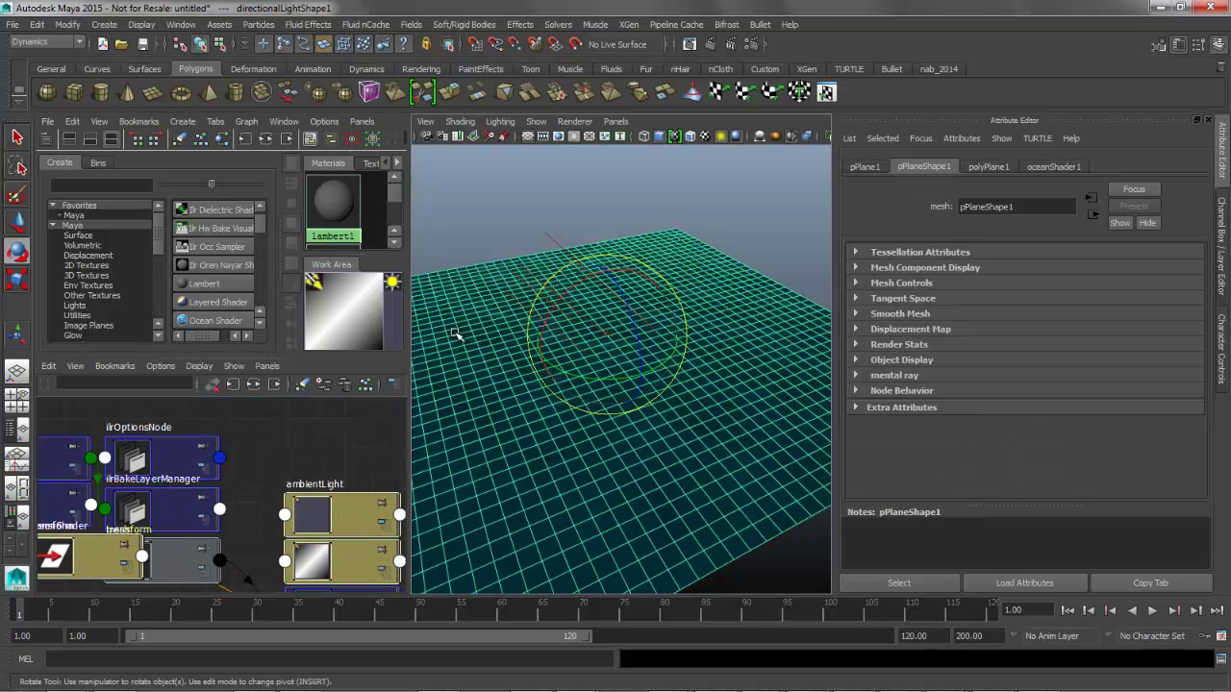
pyautogui.moveTo(288, 440); pyautogui.dragTo(253, 507, button='right')
pyautogui.keyDown('alt'); pyautogui.moveTo(177, 511); pyautogui.dragTo(190, 492, button='middle'); pyautogui.keyUp('alt')
pyautogui.keyDown('alt'); pyautogui.moveTo(190, 493); pyautogui.dragTo(351, 499, button='right'); pyautogui.keyUp('alt')
pyautogui.keyDown('alt'); pyautogui.moveTo(188, 491); pyautogui.dragTo(157, 496, button='middle'); pyautogui.keyUp('alt')
pyautogui.keyDown('alt'); pyautogui.moveTo(161, 498); pyautogui.dragTo(196, 539, button='right'); pyautogui.keyUp('alt')
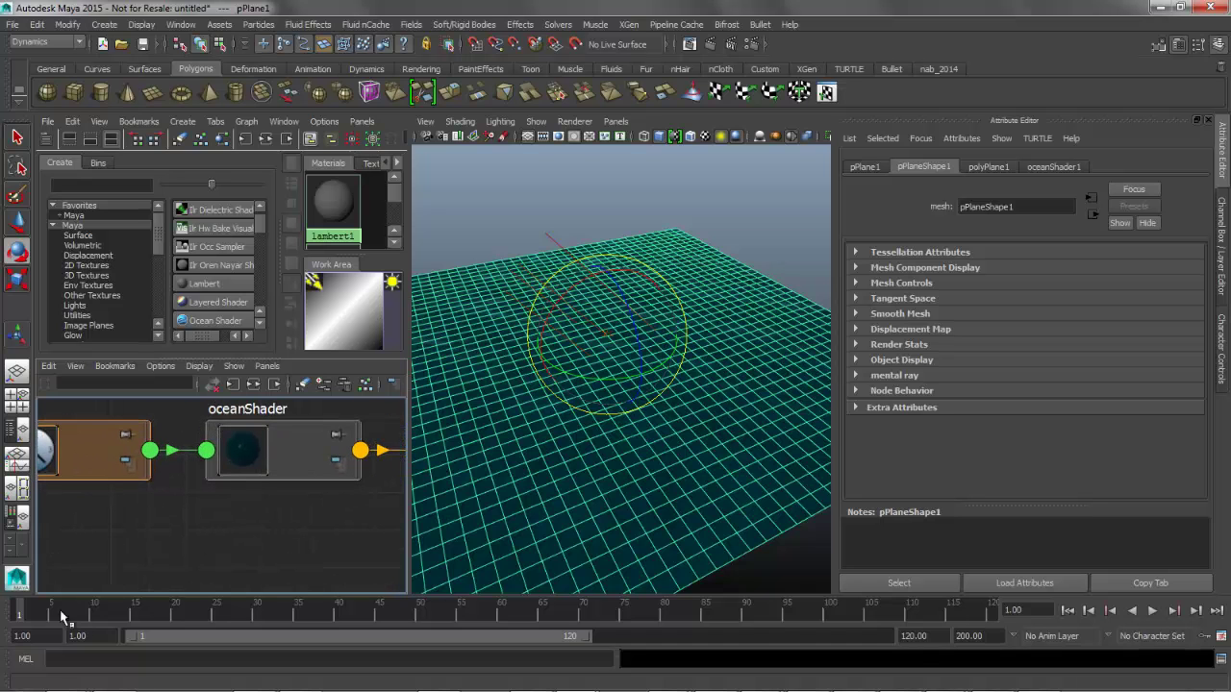
# Play and scrub the timeline to frame 19, and view the waves from a low, close angle.
pyautogui.hotkey('alt', 'v')
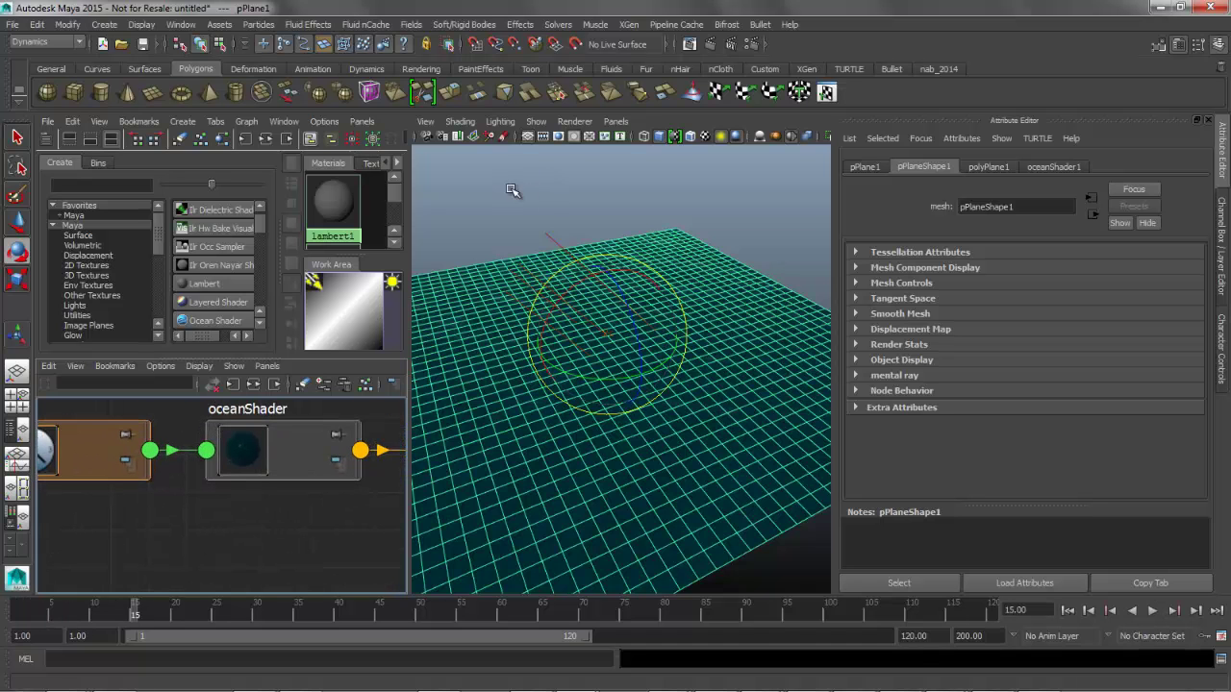
pyautogui.click(513, 190)
pyautogui.click(136, 614)
pyautogui.moveTo(135, 614); pyautogui.dragTo(168, 613)
pyautogui.keyDown('alt'); pyautogui.moveTo(630, 387); pyautogui.dragTo(654, 376, button='middle'); pyautogui.keyUp('alt')
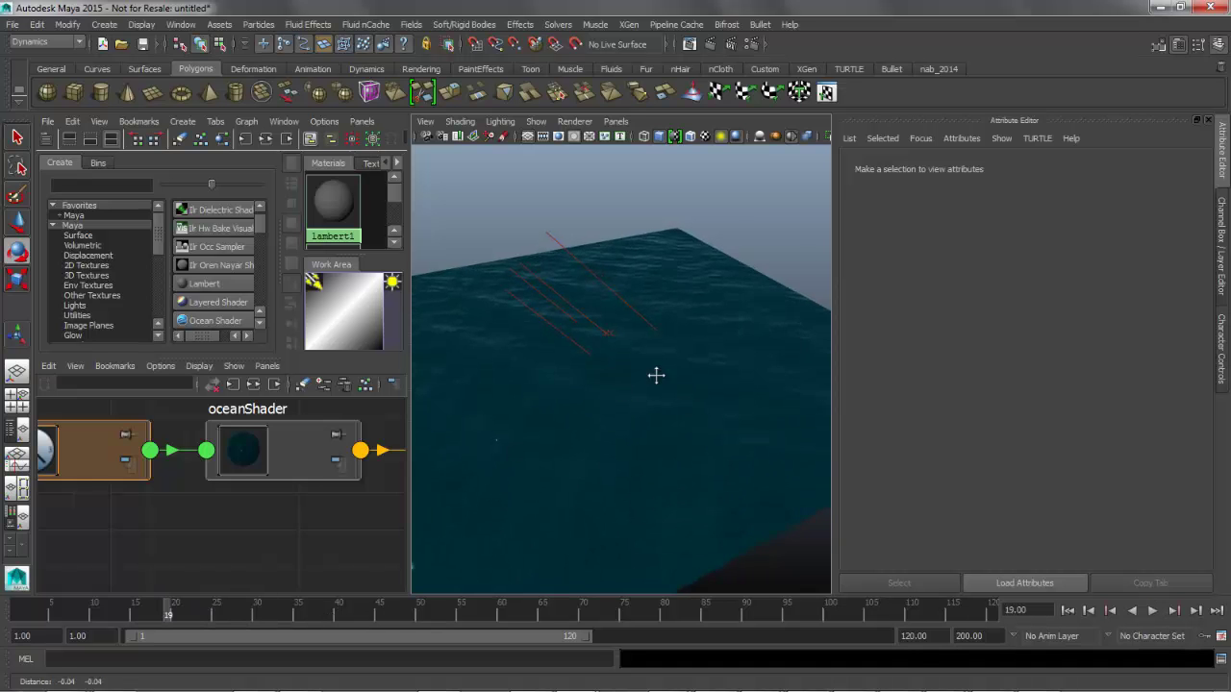
pyautogui.keyDown('alt'); pyautogui.moveTo(654, 376); pyautogui.dragTo(577, 407); pyautogui.keyUp('alt')
pyautogui.keyDown('alt'); pyautogui.moveTo(574, 407); pyautogui.dragTo(664, 405, button='right'); pyautogui.keyUp('alt')
pyautogui.keyDown('alt'); pyautogui.moveTo(664, 405); pyautogui.dragTo(725, 409); pyautogui.keyUp('alt')
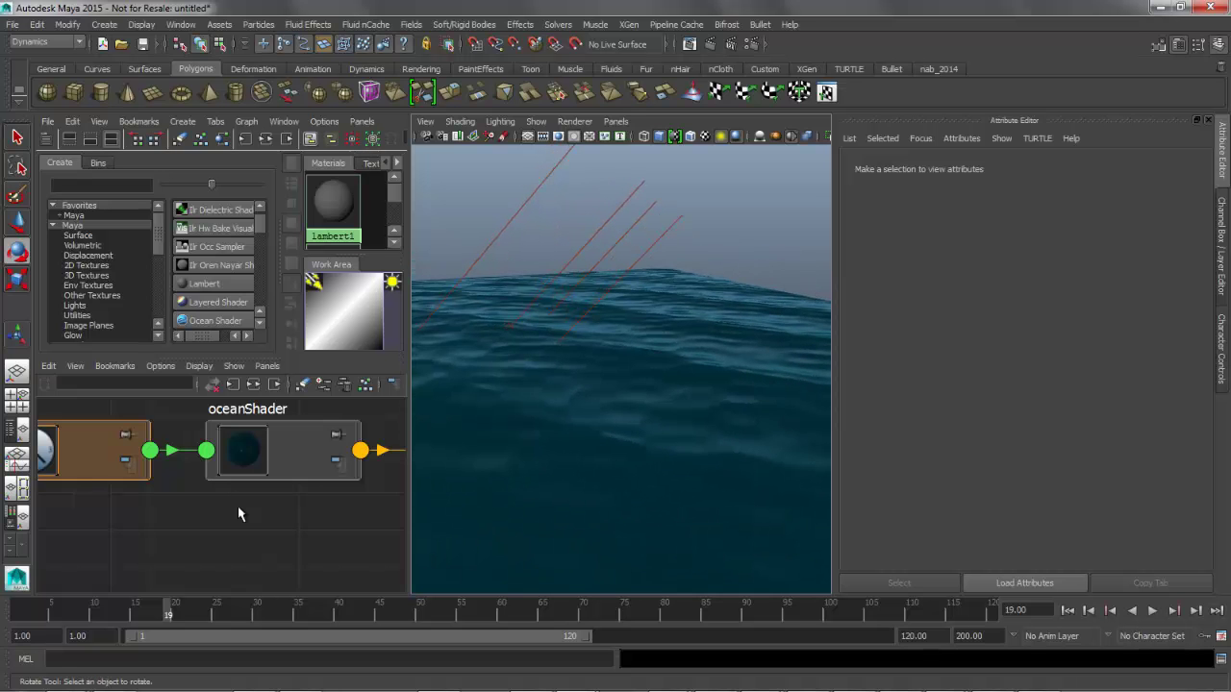
# Set the ocean shader's Foam Emission to 0.845 and scrub the timeline to frame 27.
pyautogui.click(278, 460)
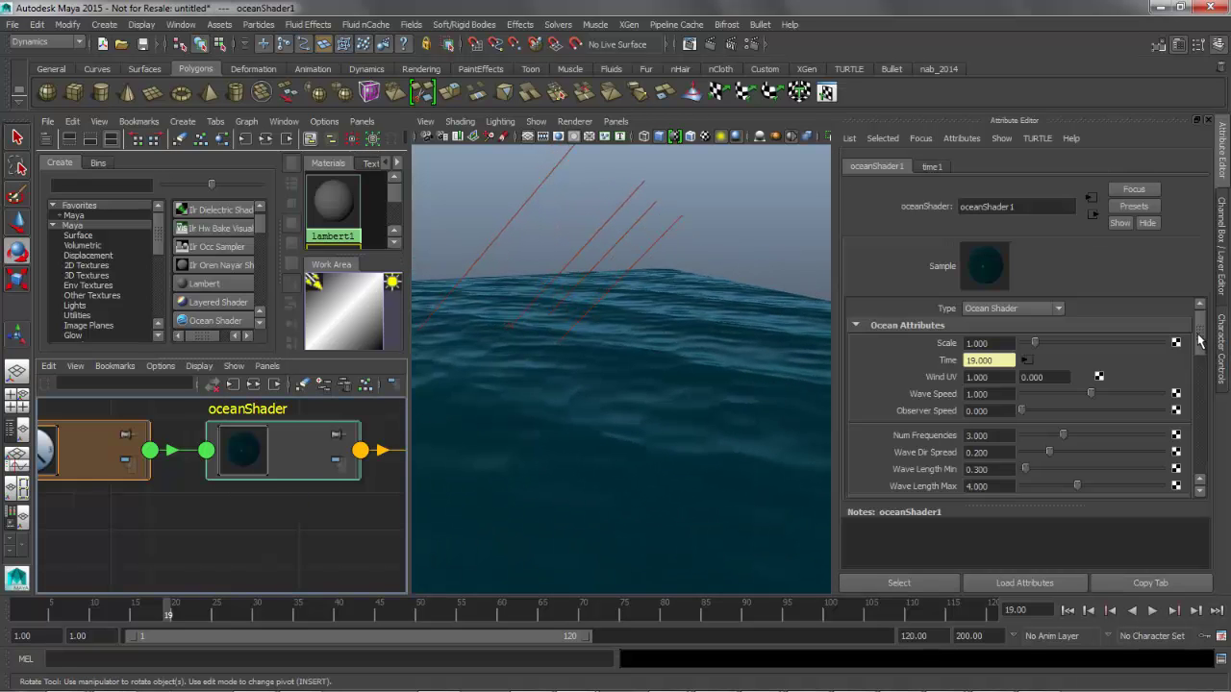
pyautogui.moveTo(1199, 340); pyautogui.dragTo(1199, 420)
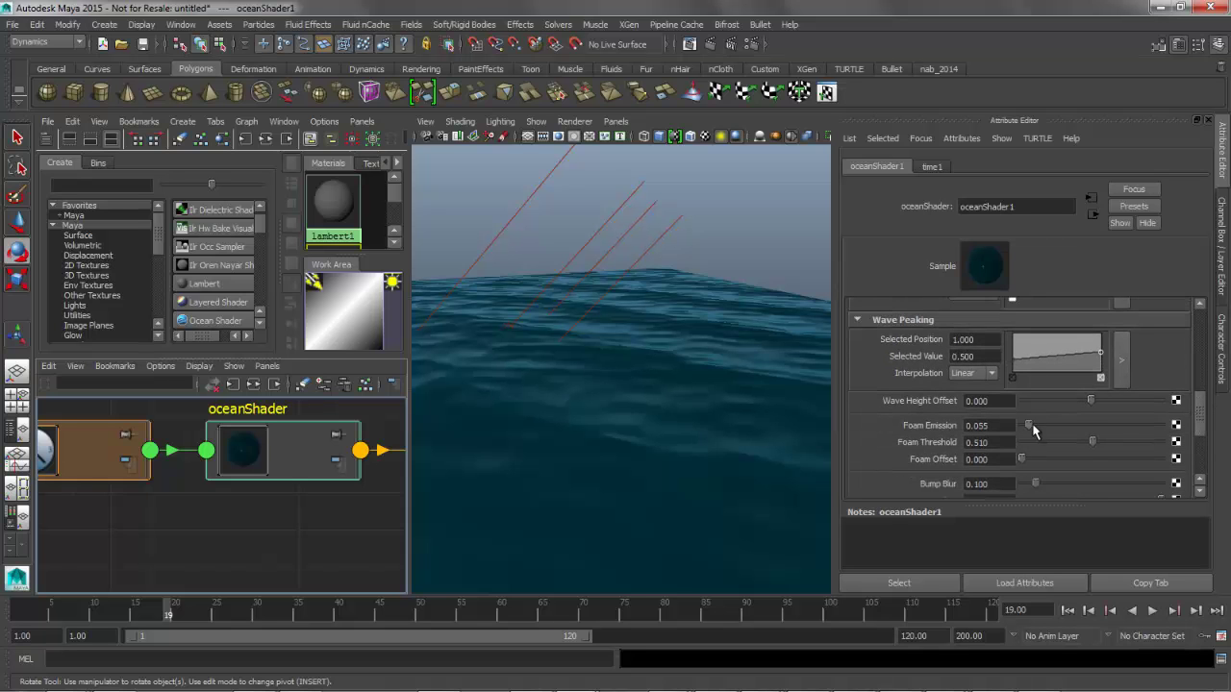
pyautogui.moveTo(1113, 428); pyautogui.dragTo(1140, 430)
pyautogui.keyDown('alt'); pyautogui.moveTo(537, 400); pyautogui.dragTo(534, 413); pyautogui.keyUp('alt')
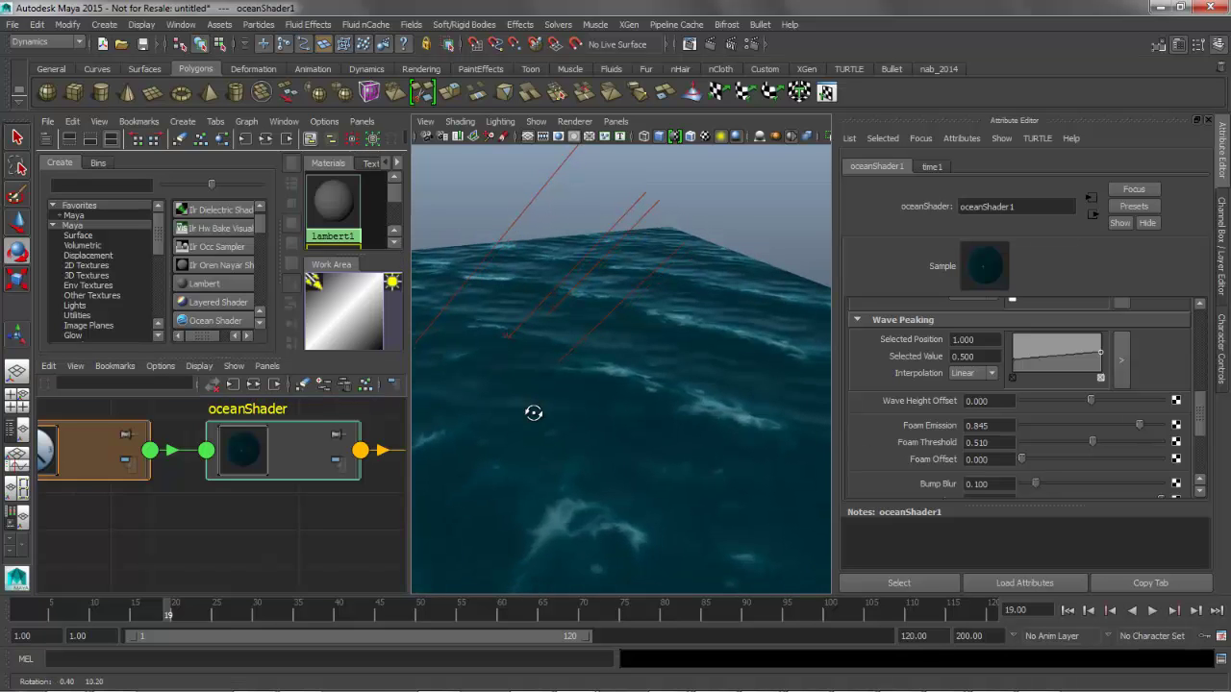
pyautogui.moveTo(173, 614); pyautogui.dragTo(232, 610)
# Select the ocean plane and convert its displacement to polygons with history.
pyautogui.click(598, 364)
pyautogui.keyDown('alt'); pyautogui.moveTo(590, 355); pyautogui.dragTo(664, 365, button='middle'); pyautogui.keyUp('alt')
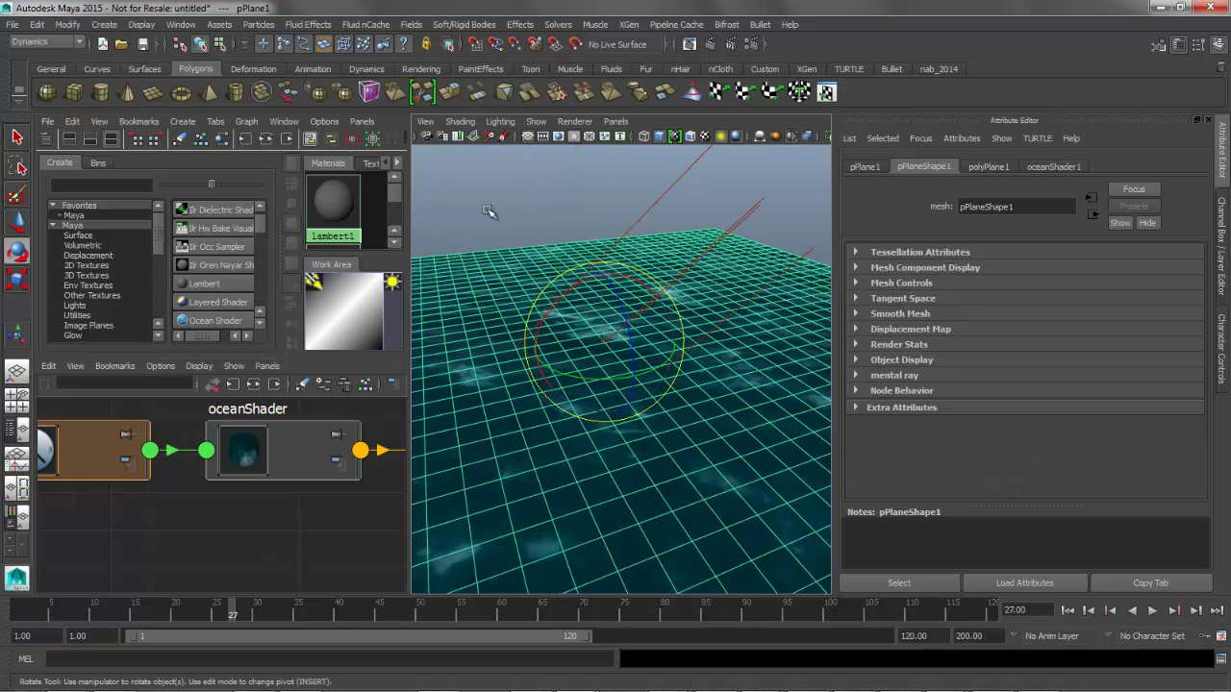
pyautogui.click(477, 176)
pyautogui.click(503, 267)
pyautogui.press('space')
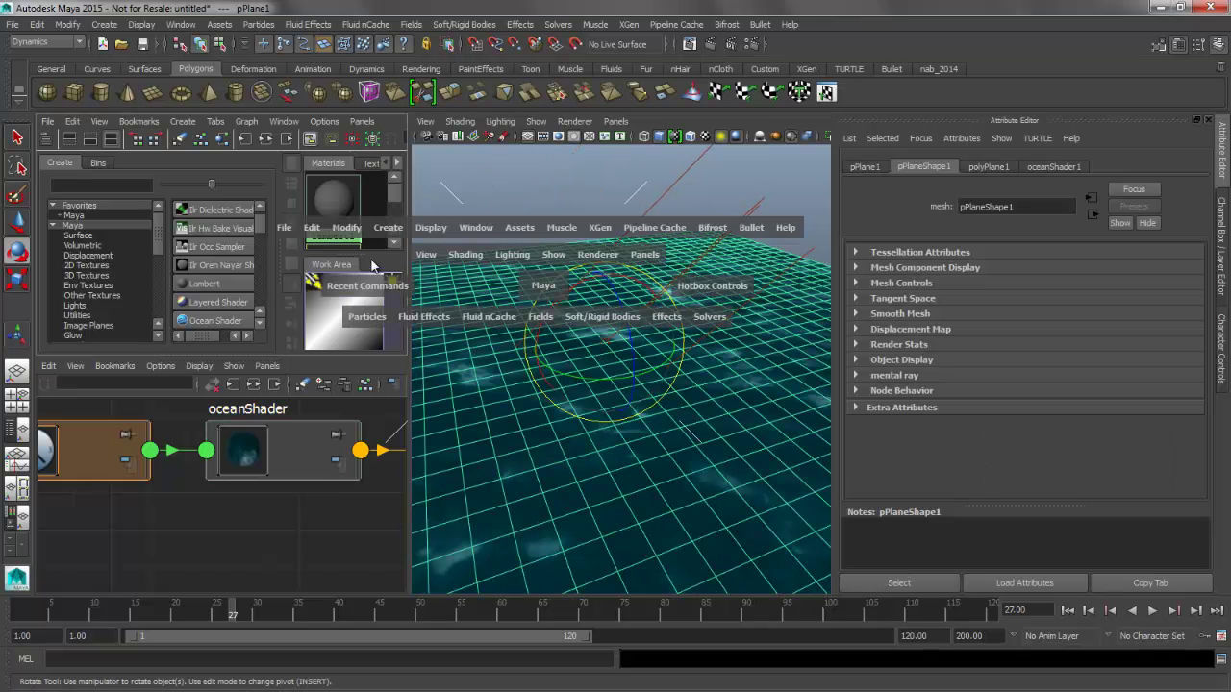
pyautogui.click(348, 232)
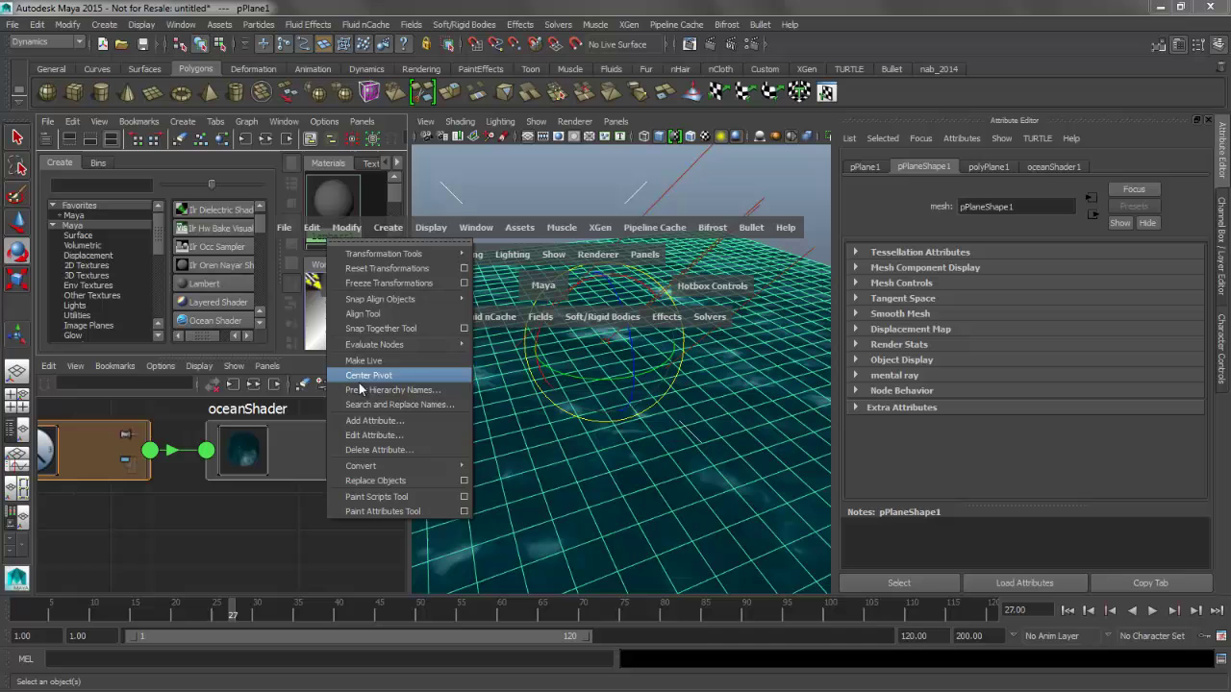
pyautogui.moveTo(368, 348)
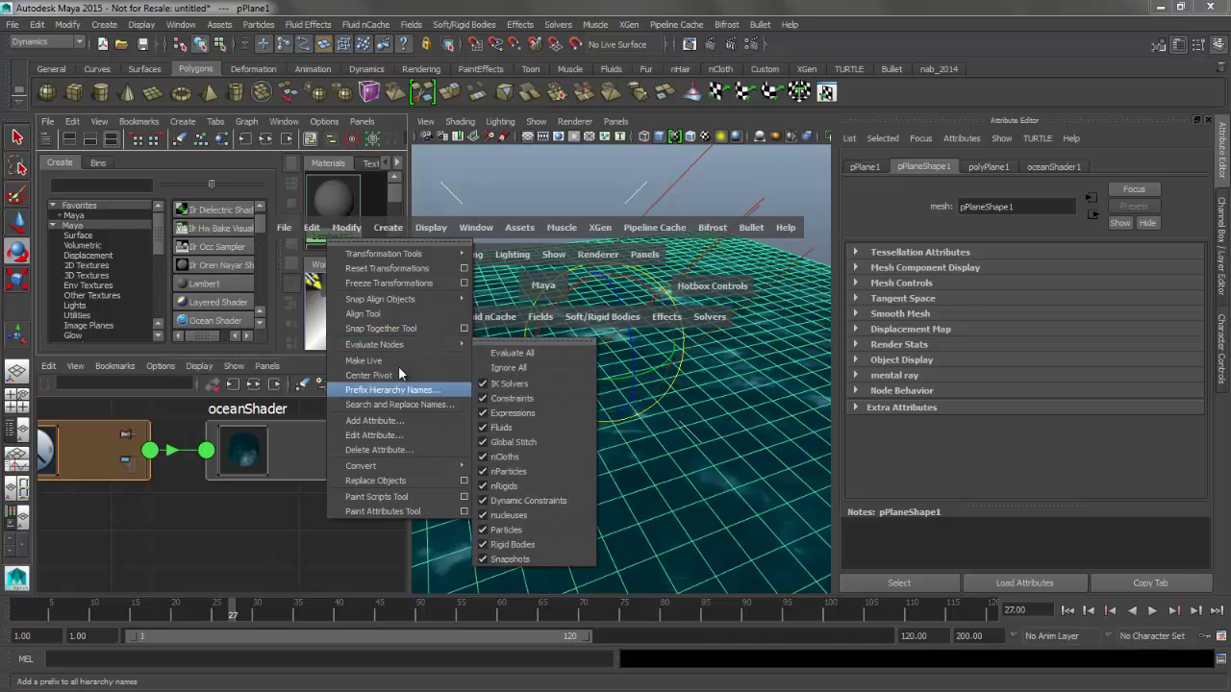
pyautogui.moveTo(430, 463)
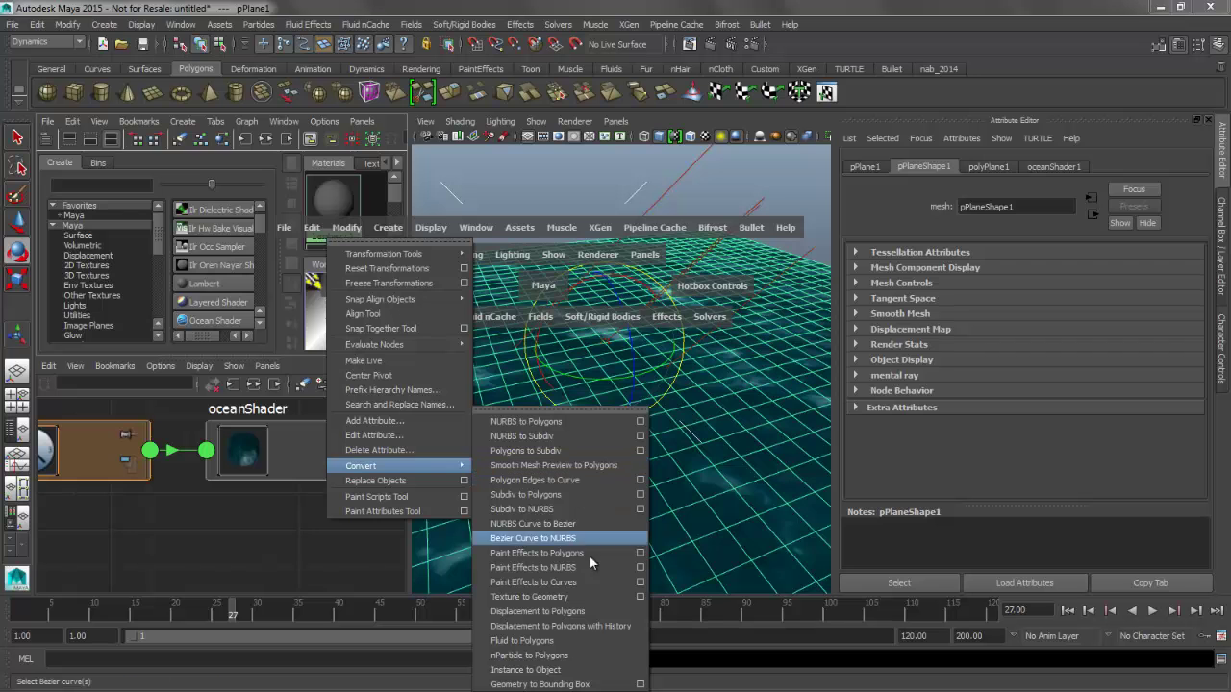
pyautogui.click(588, 625)
# Play the converted ocean's animation from a low angle and return the timeline to frame 1.
pyautogui.click(525, 249)
pyautogui.keyDown('alt'); pyautogui.moveTo(525, 249); pyautogui.dragTo(468, 231); pyautogui.keyUp('alt')
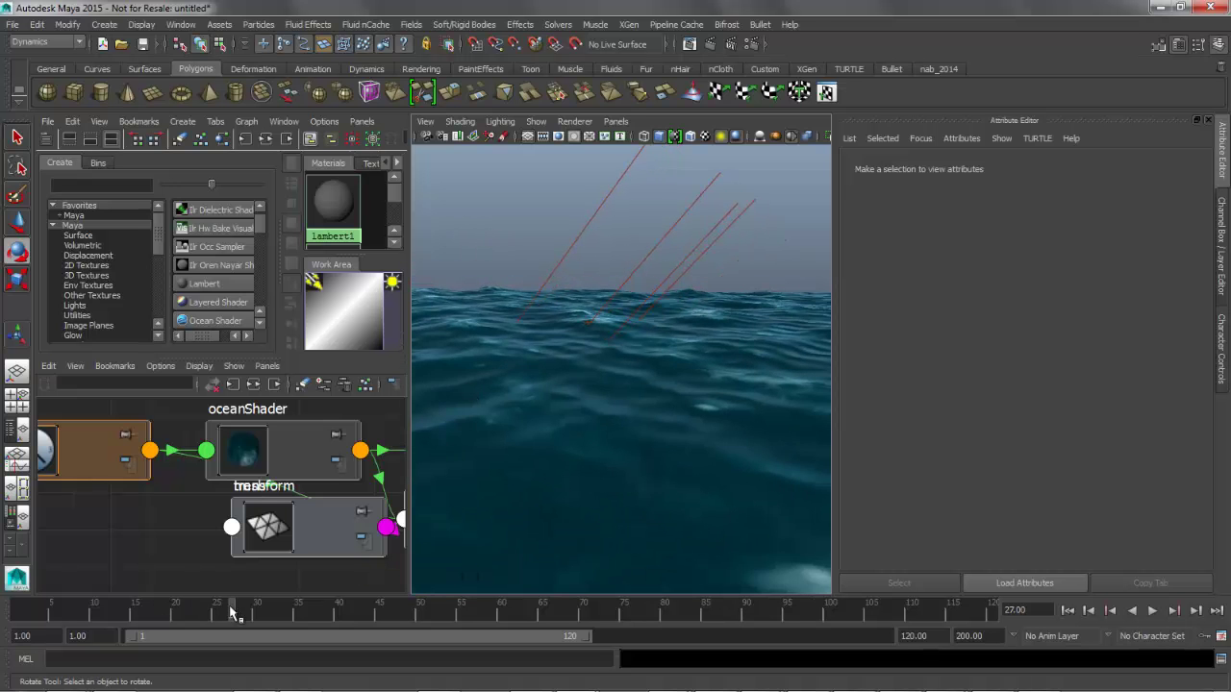
pyautogui.hotkey('alt', 'v')
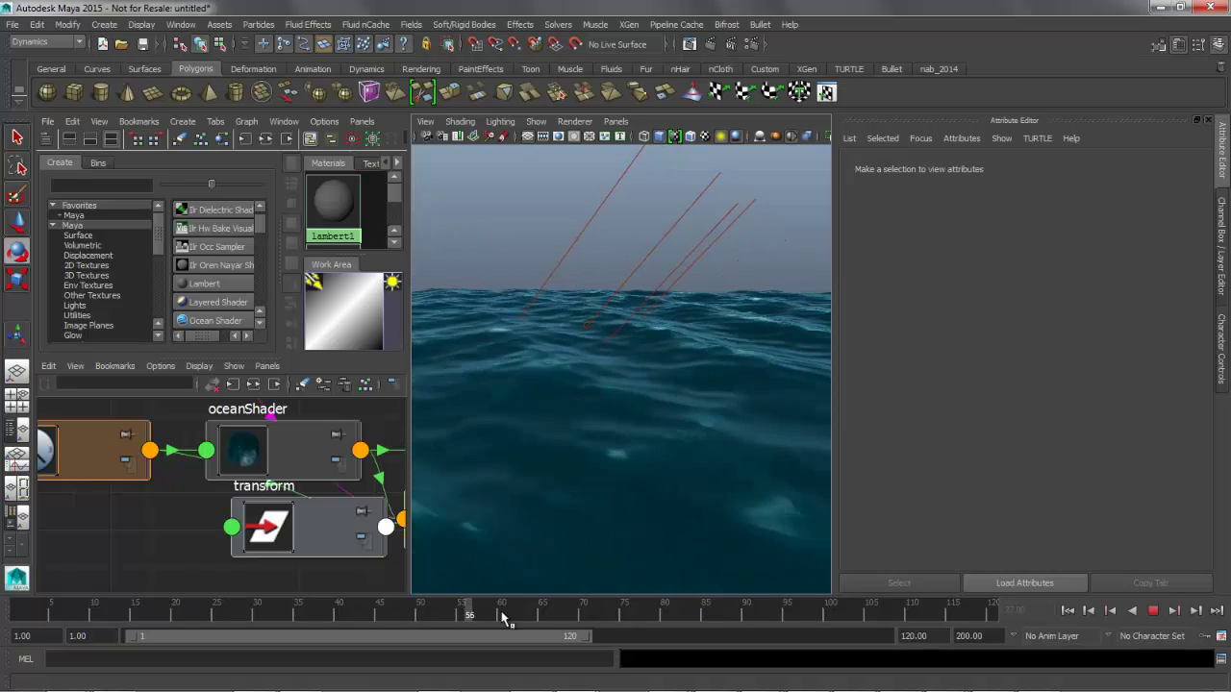
pyautogui.hotkey('alt', 'shift', 'v')
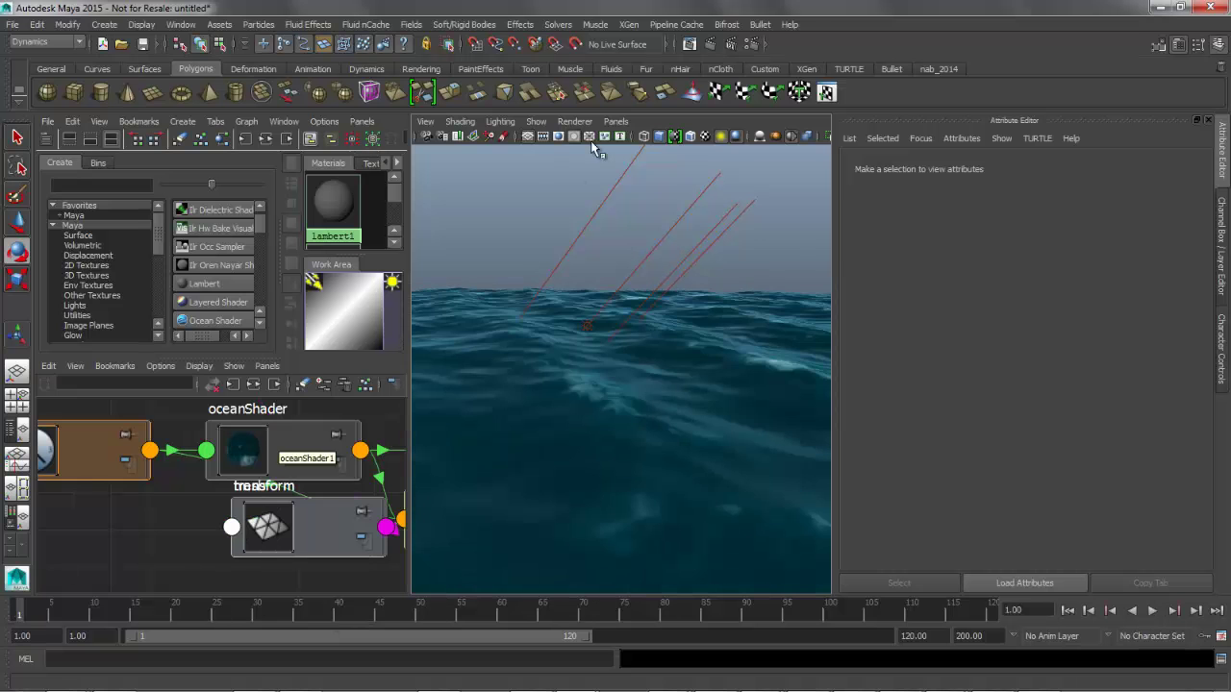
# Examine the displacement mesh and oceanShader nodes and the Fluid Effects ocean commands, including the locator and boat options.
pyautogui.click(269, 527)
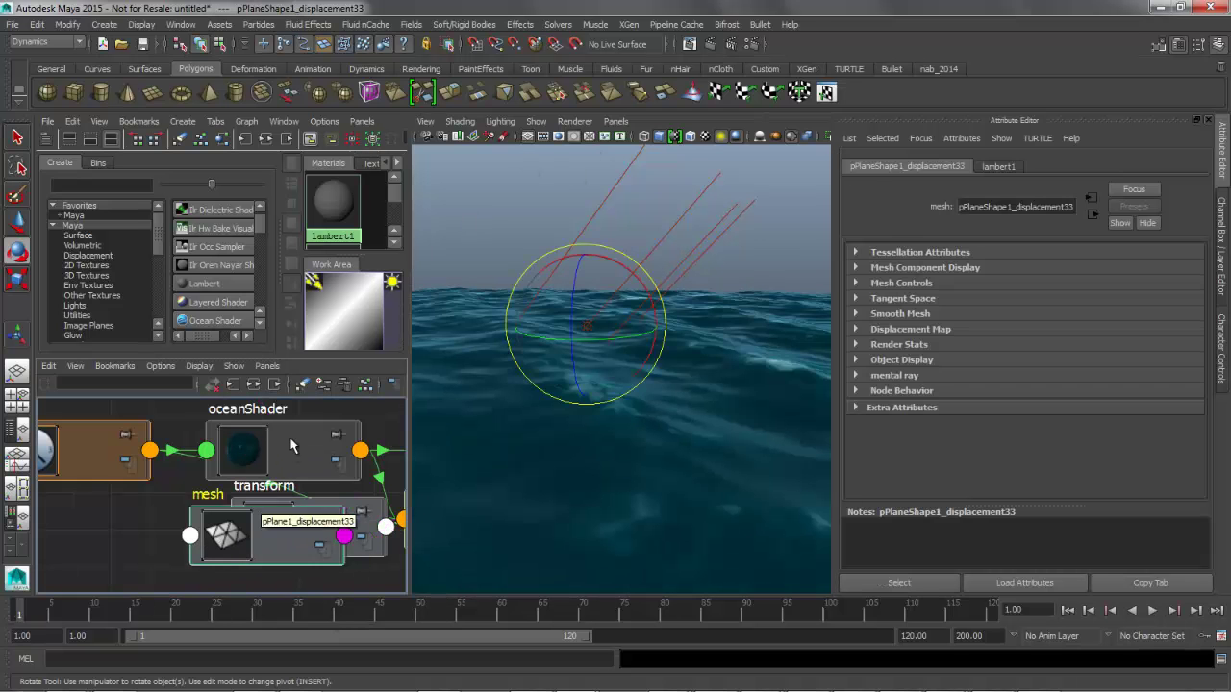
pyautogui.click(268, 430)
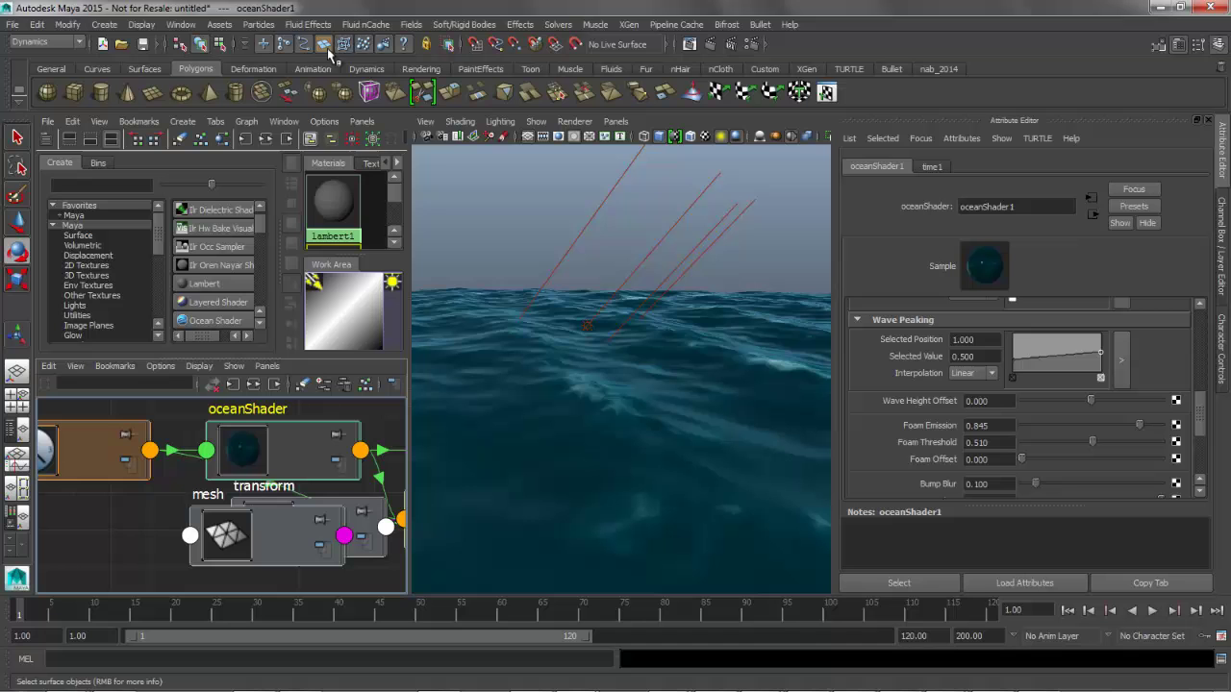
pyautogui.click(310, 25)
pyautogui.moveTo(337, 155)
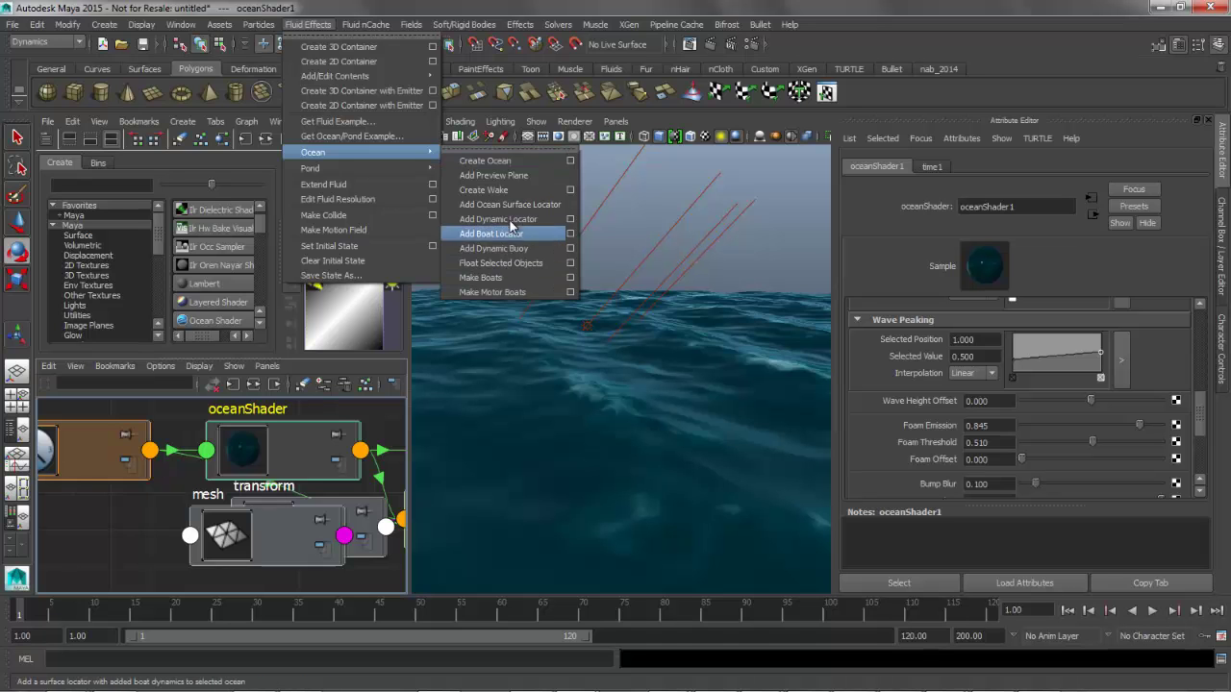
pyautogui.click(613, 247)
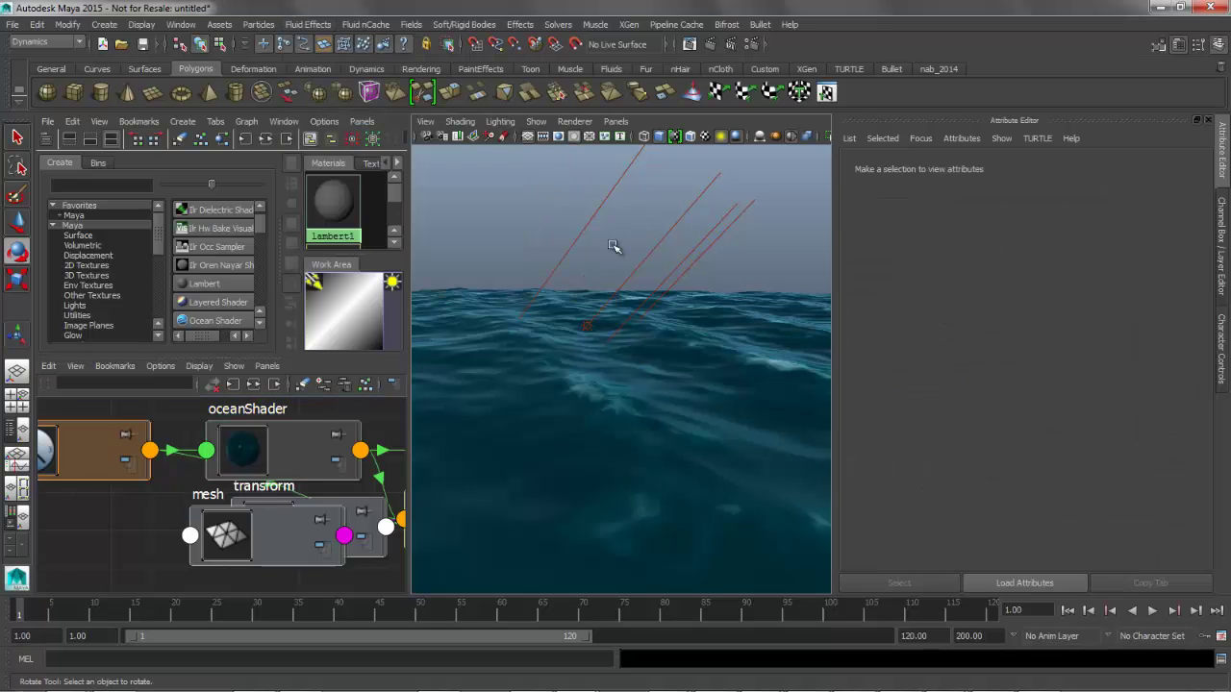
pyautogui.click(580, 198)
pyautogui.click(532, 176)
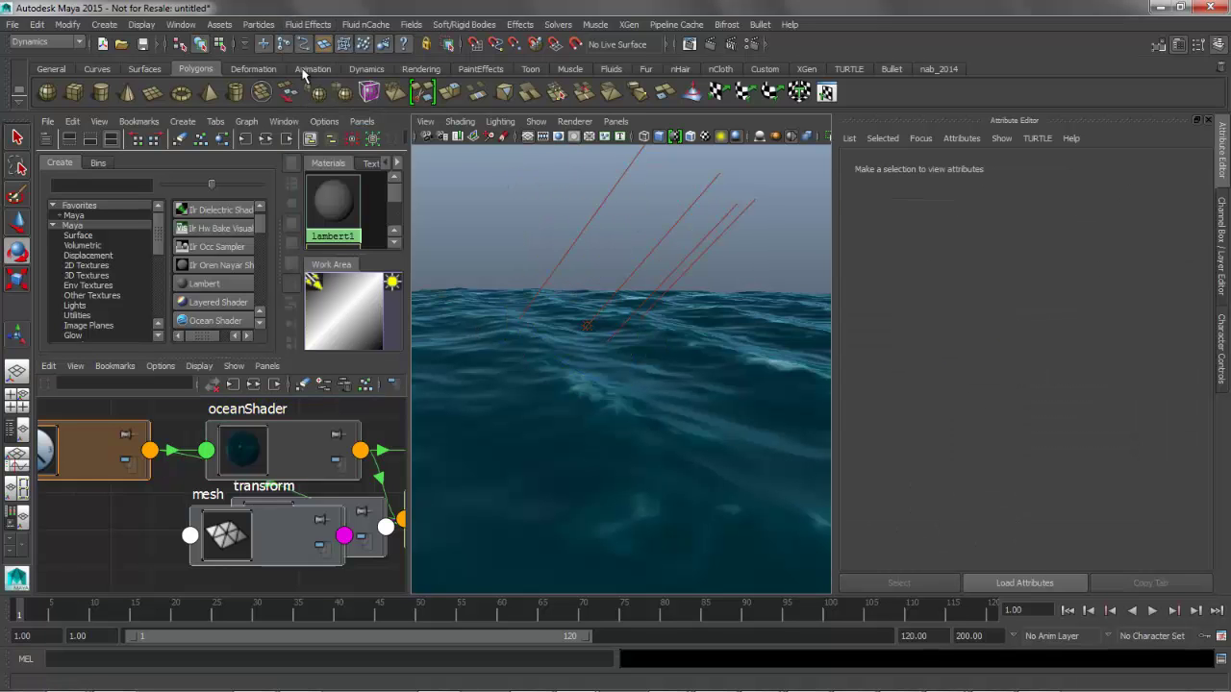
# Create a polygon cube at the origin, stretch it lengthwise into a long box and enlarge it uniformly.
pyautogui.click(74, 91)
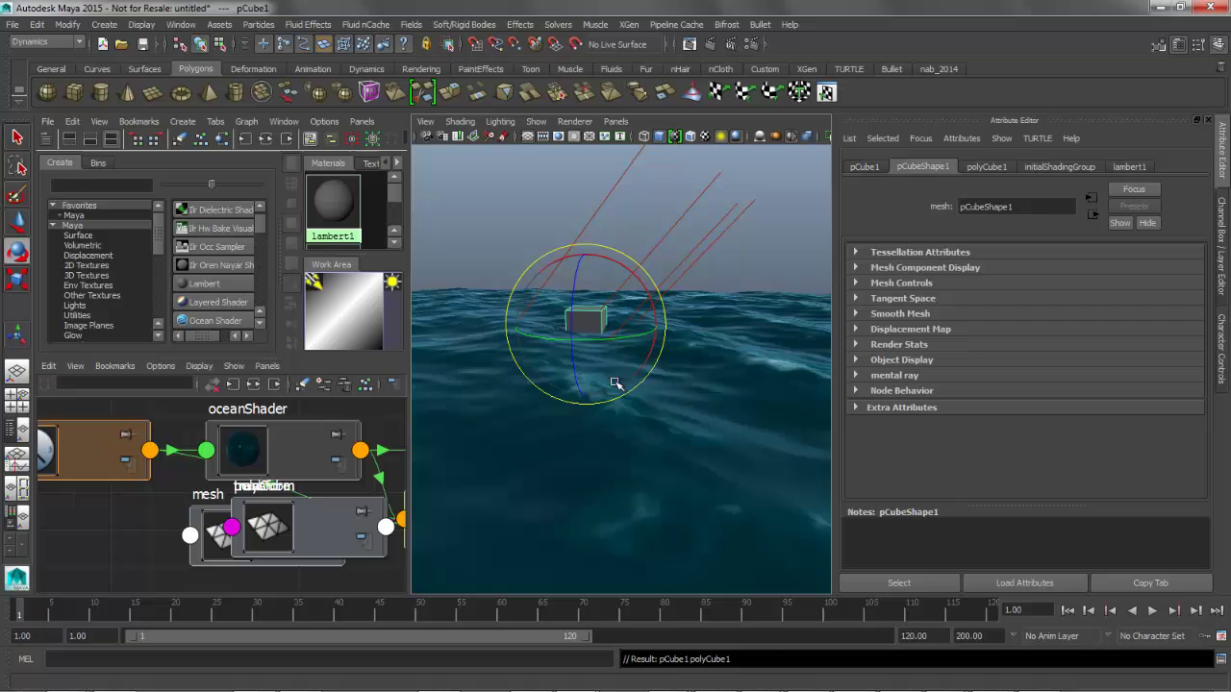
pyautogui.moveTo(626, 401)
pyautogui.keyDown('alt'); pyautogui.mouseDown()
pyautogui.moveTo(609, 398)
pyautogui.moveTo(610, 385)
pyautogui.mouseUp(); pyautogui.keyUp('alt')
pyautogui.press('r')
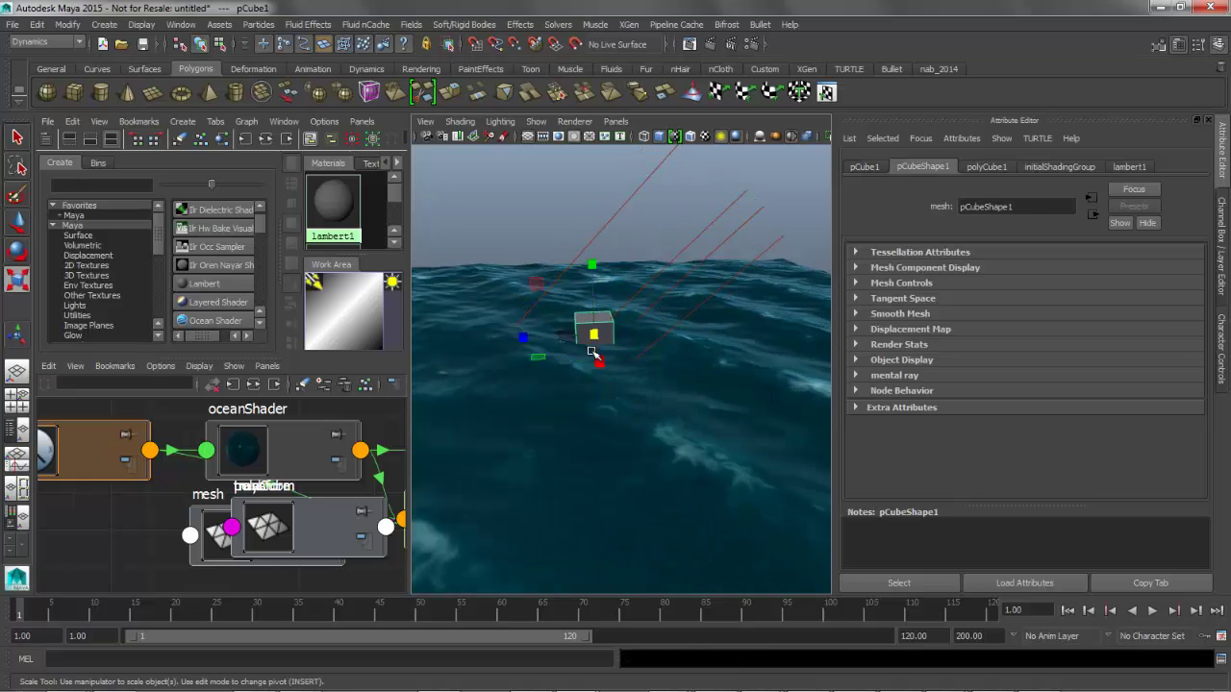
pyautogui.moveTo(516, 338); pyautogui.dragTo(426, 349)
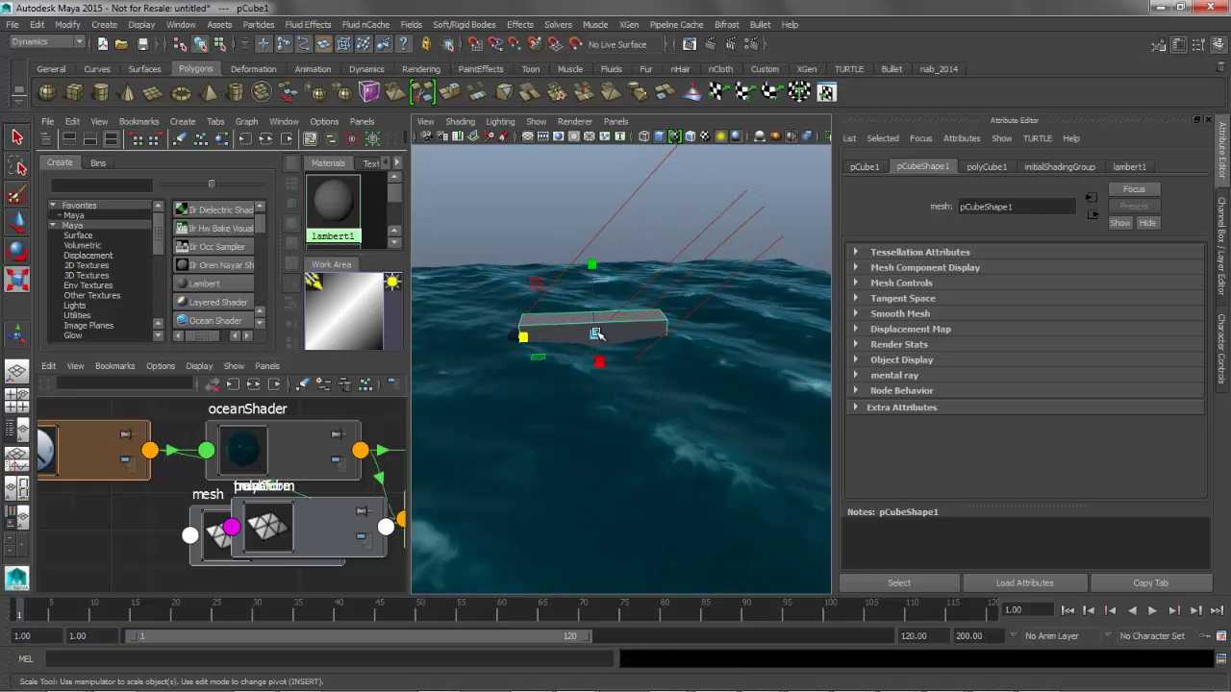
pyautogui.moveTo(594, 335); pyautogui.dragTo(645, 334)
# Check the directional light's shadow attributes and view the box's shadow on the ocean from another angle.
pyautogui.click(700, 234)
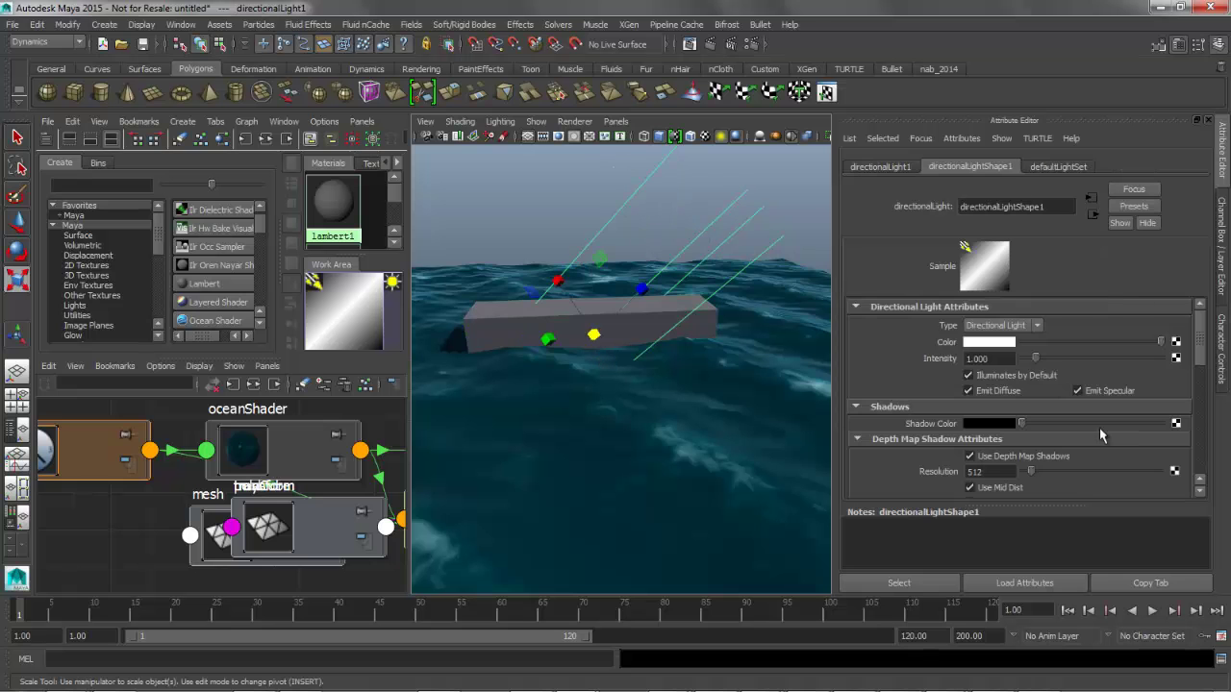
pyautogui.click(558, 193)
pyautogui.keyDown('alt'); pyautogui.moveTo(558, 194); pyautogui.dragTo(591, 234); pyautogui.keyUp('alt')
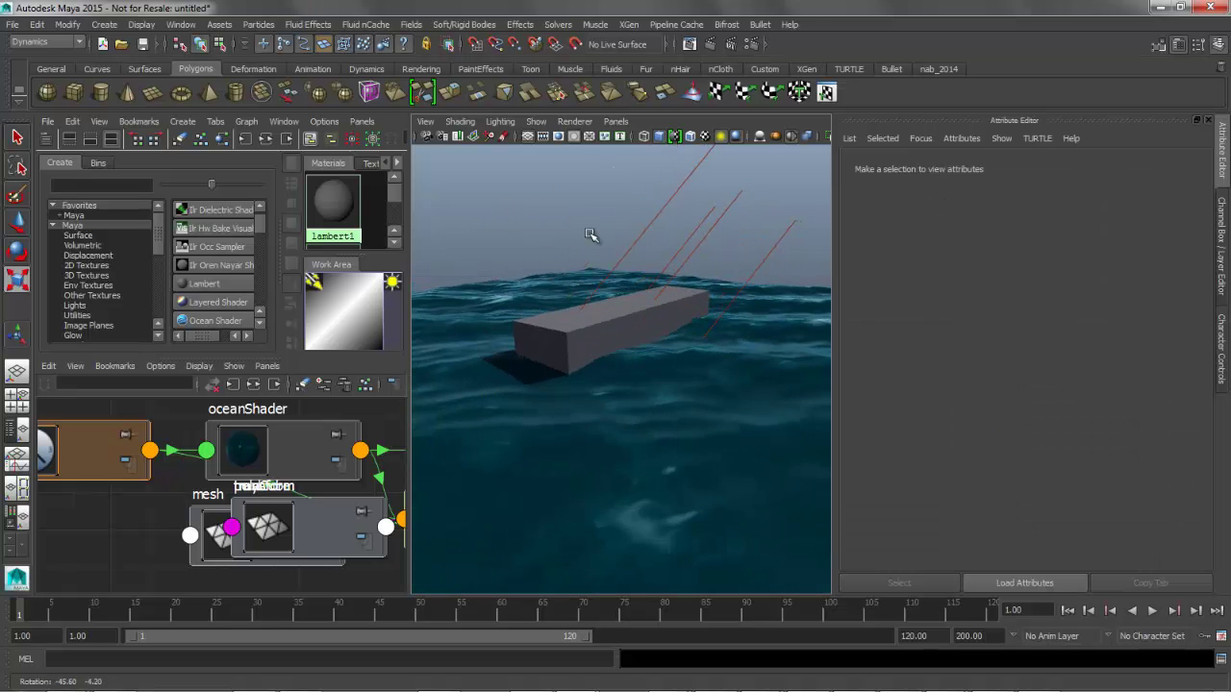
# Select the directional light and move it along its X axis, well clear of the box.
pyautogui.click(642, 234)
pyautogui.press('w')
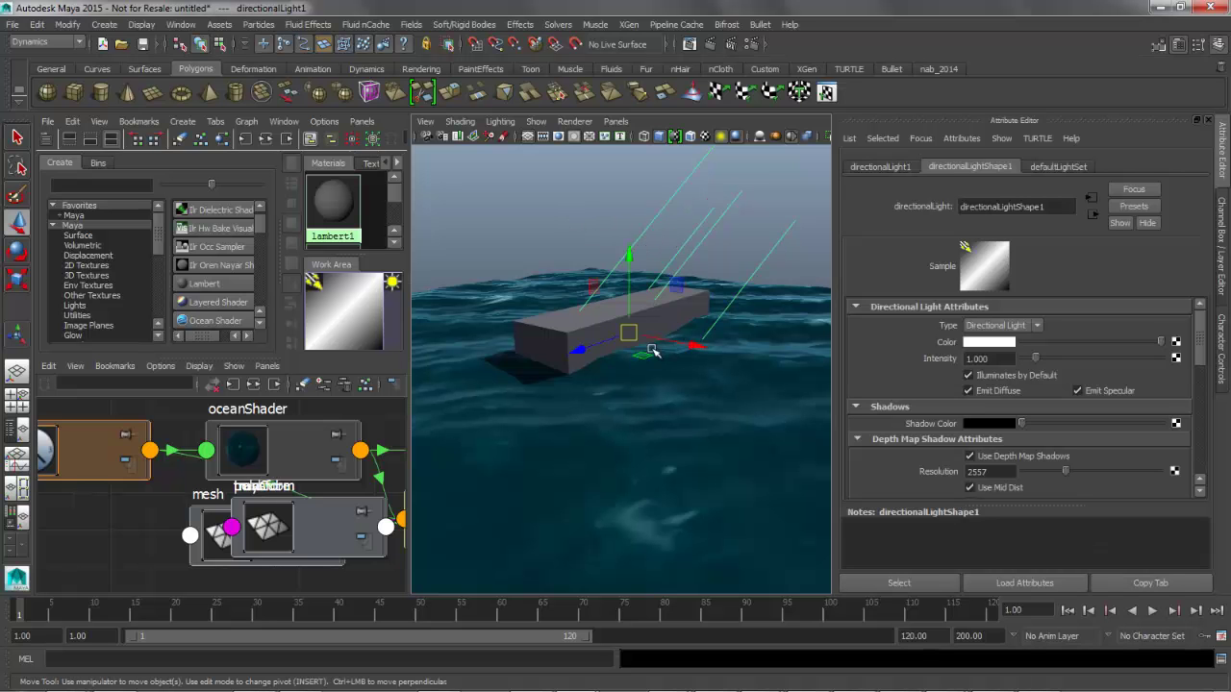
pyautogui.moveTo(700, 346); pyautogui.dragTo(442, 300)
# Turn the long box into a floating boat on the ocean with the Make Boats command.
pyautogui.click(581, 316)
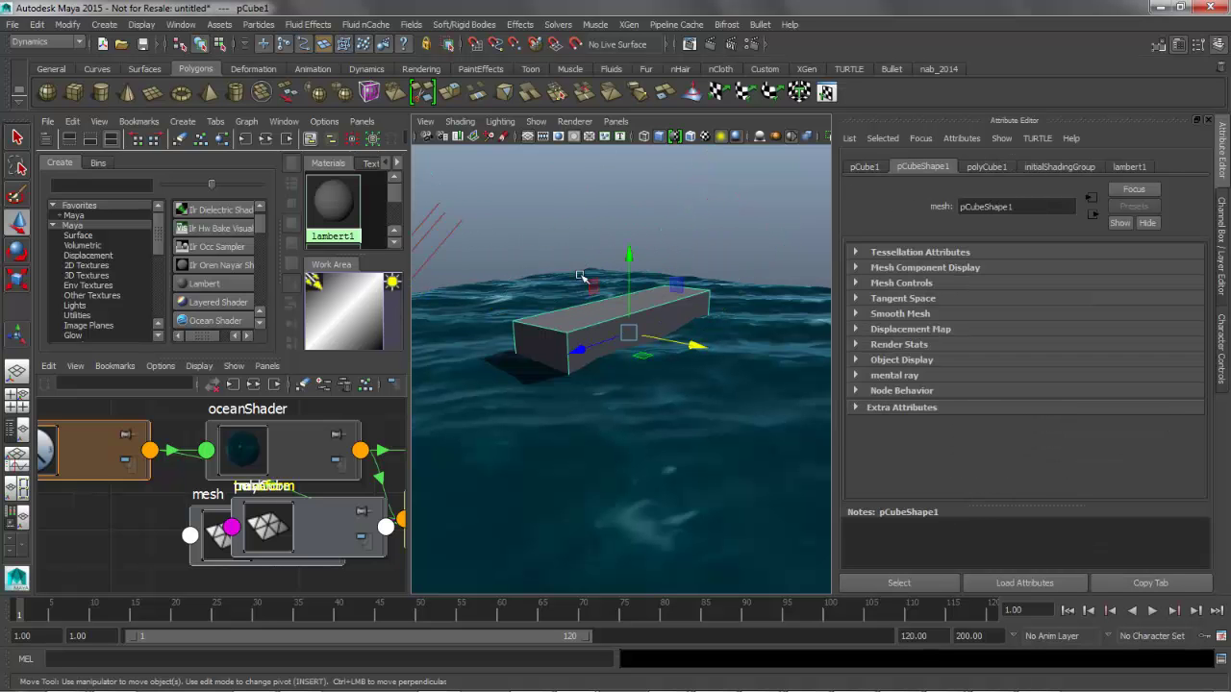
pyautogui.keyDown('alt'); pyautogui.moveTo(575, 264); pyautogui.dragTo(591, 274); pyautogui.keyUp('alt')
pyautogui.press('space')
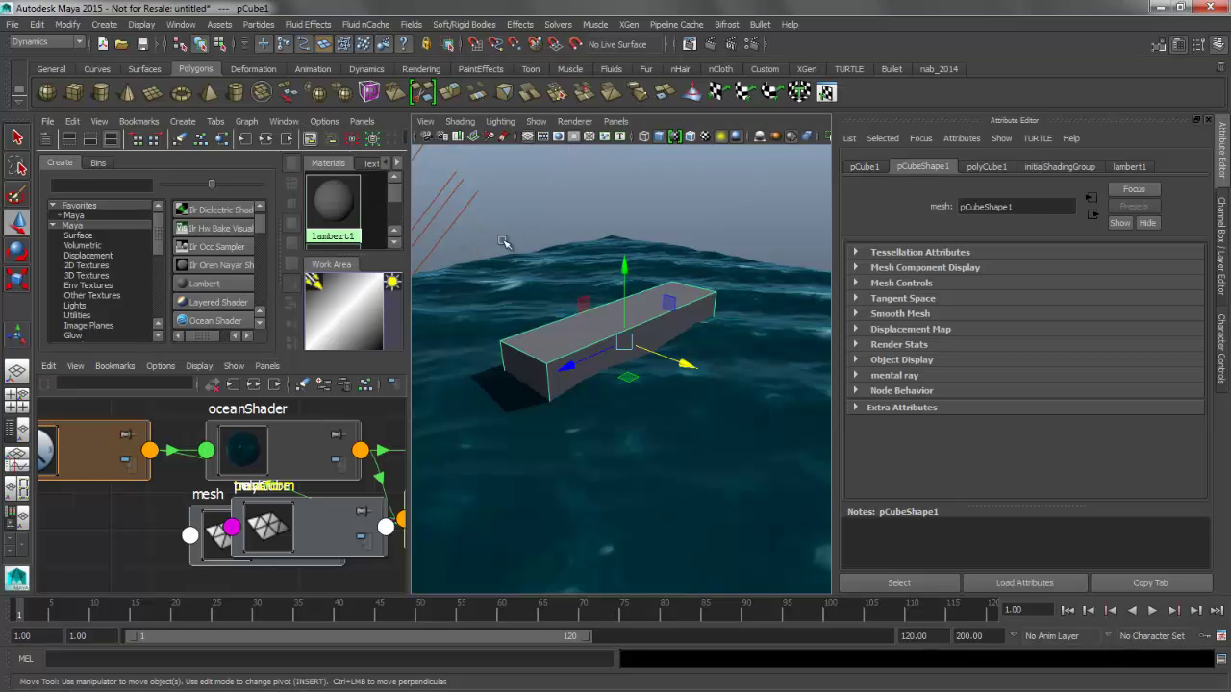
pyautogui.click(309, 24)
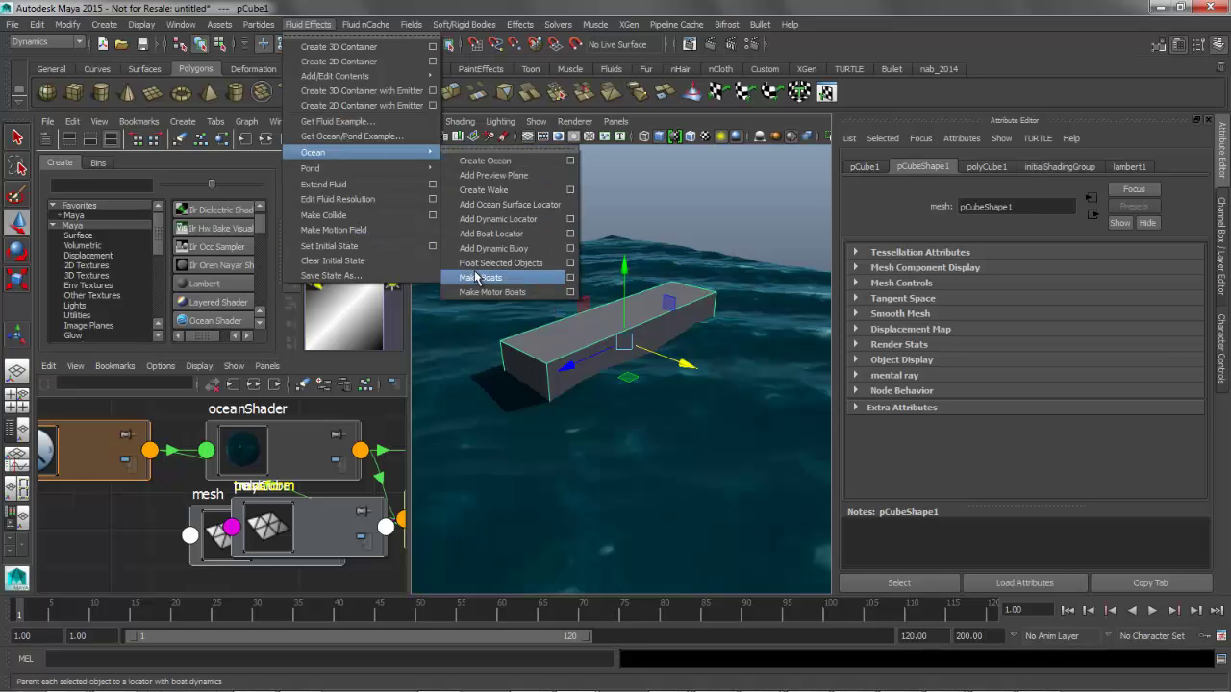
pyautogui.click(509, 278)
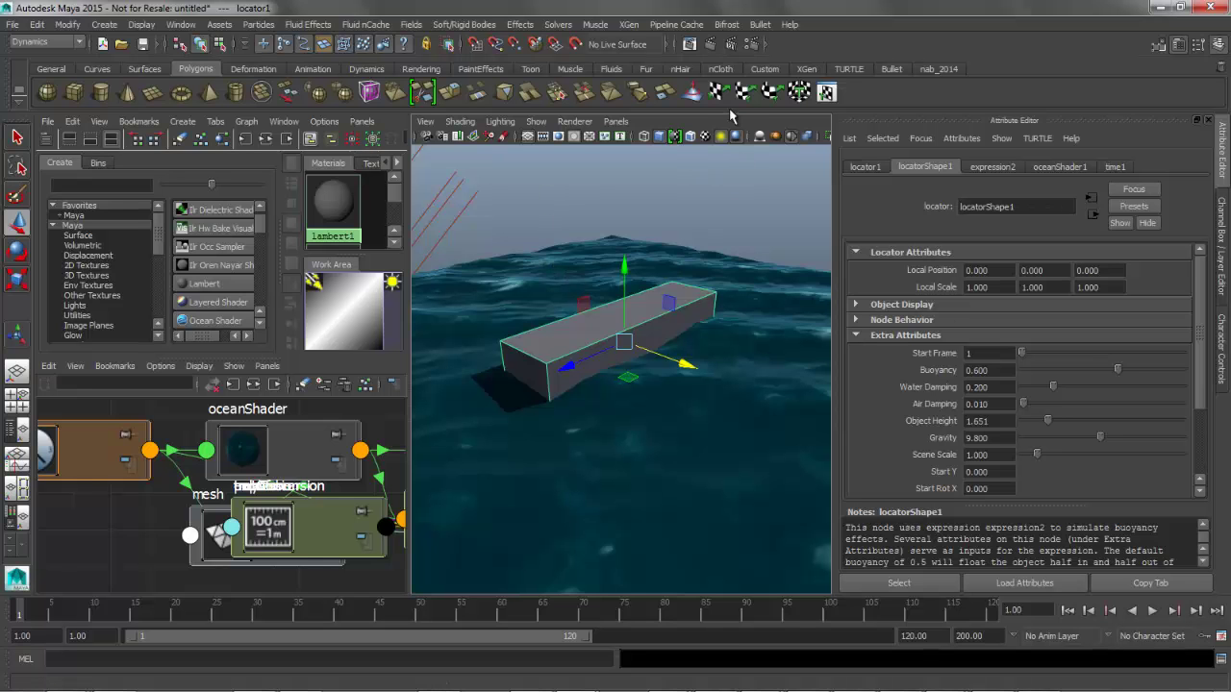
# Play the boat simulation, lower the locator's Buoyancy to 0.541 and view the floating box up close in an enlarged viewport.
pyautogui.scroll(-1, 1202, 389)
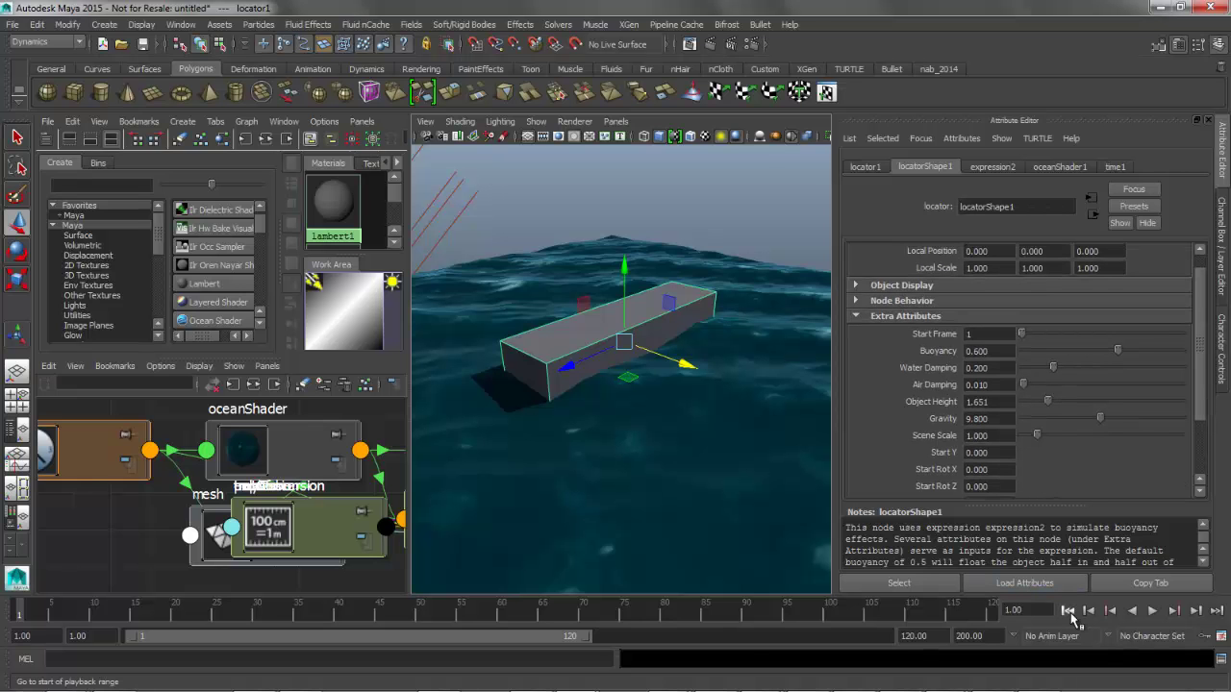
pyautogui.click(1153, 611)
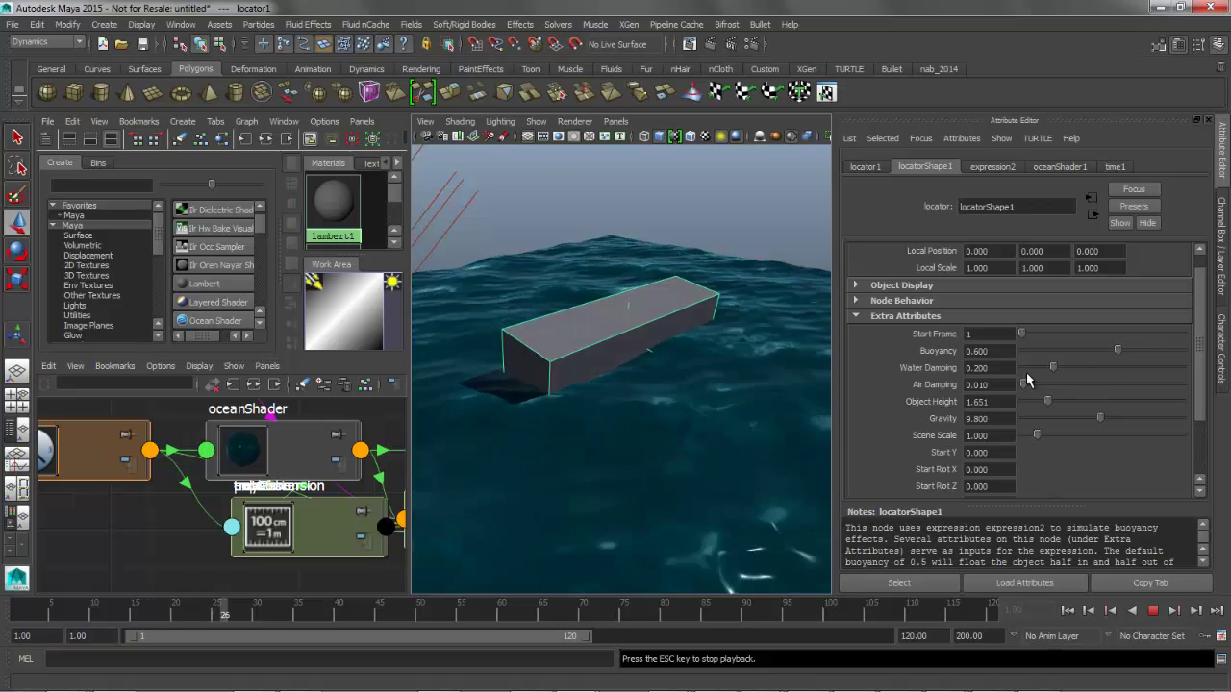
pyautogui.moveTo(1115, 351); pyautogui.dragTo(1091, 352)
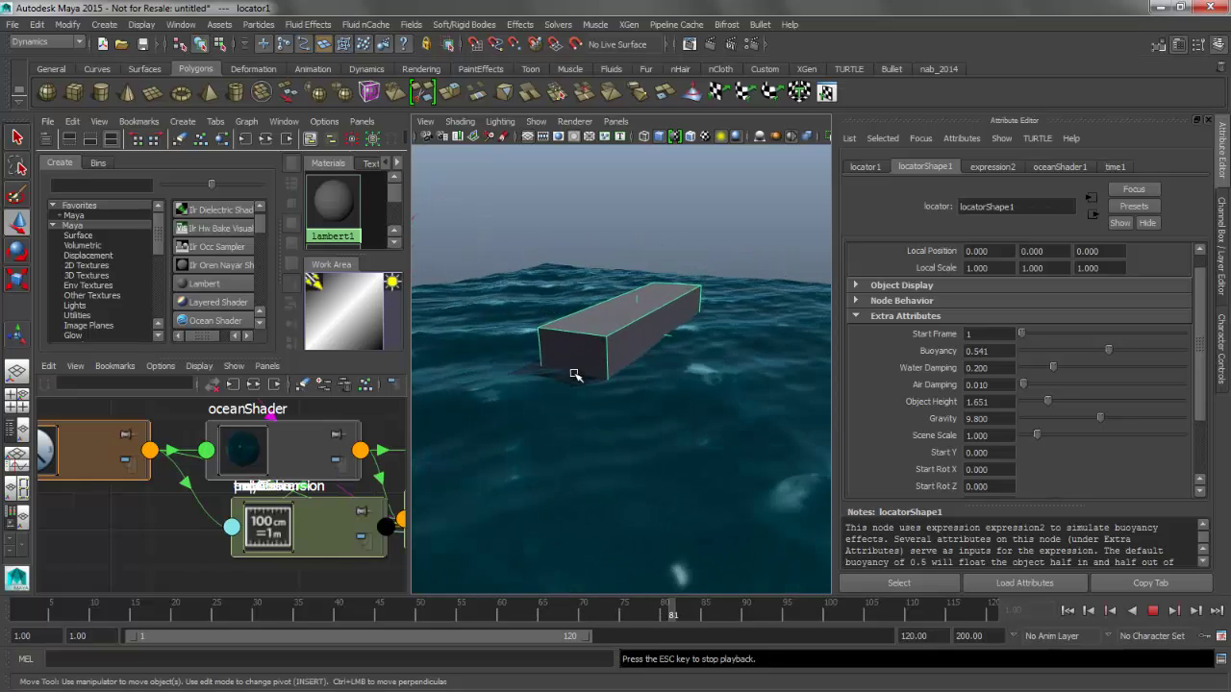
pyautogui.press('space')
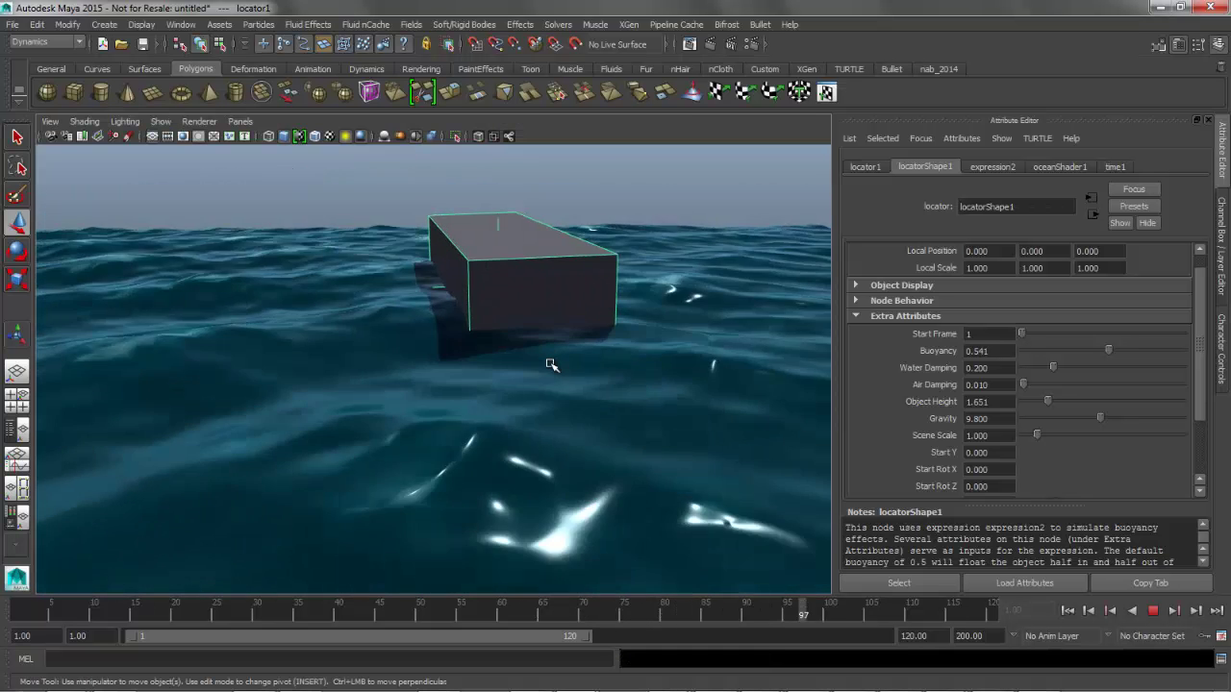
pyautogui.keyDown('alt'); pyautogui.moveTo(551, 364); pyautogui.dragTo(514, 376); pyautogui.keyUp('alt')
# Add a raised point at position 0.313 on the ocean shader's Wave Peaking graph.
pyautogui.click(1060, 166)
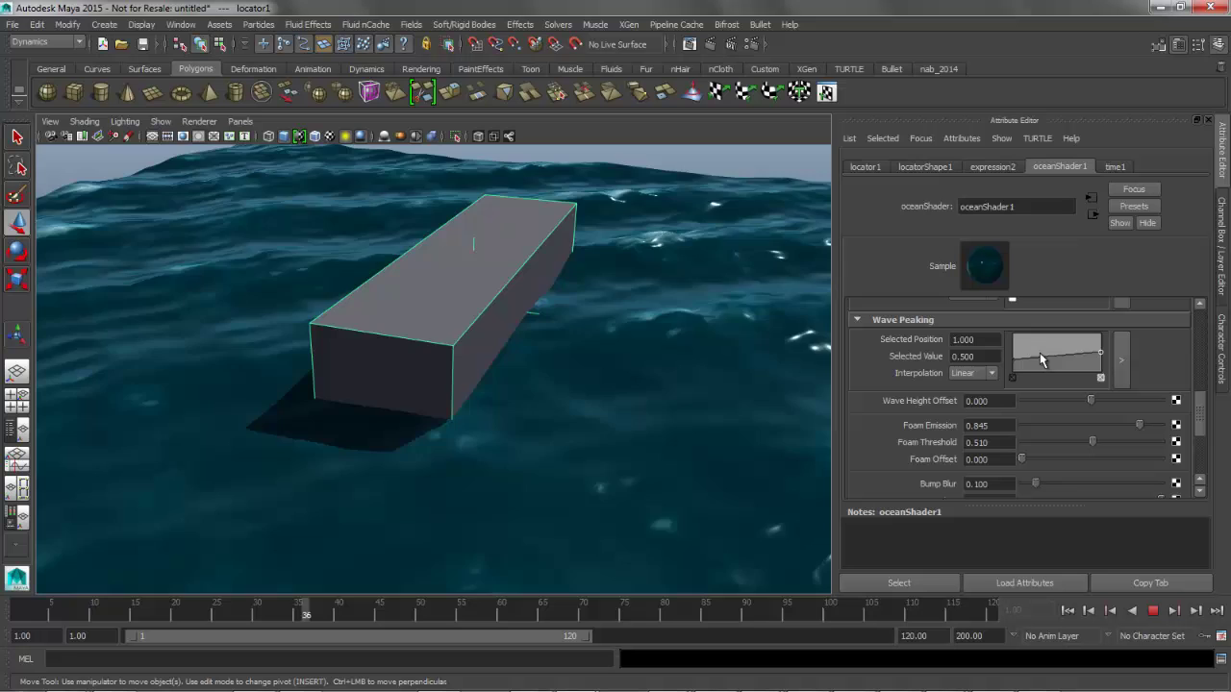
pyautogui.click(1038, 339)
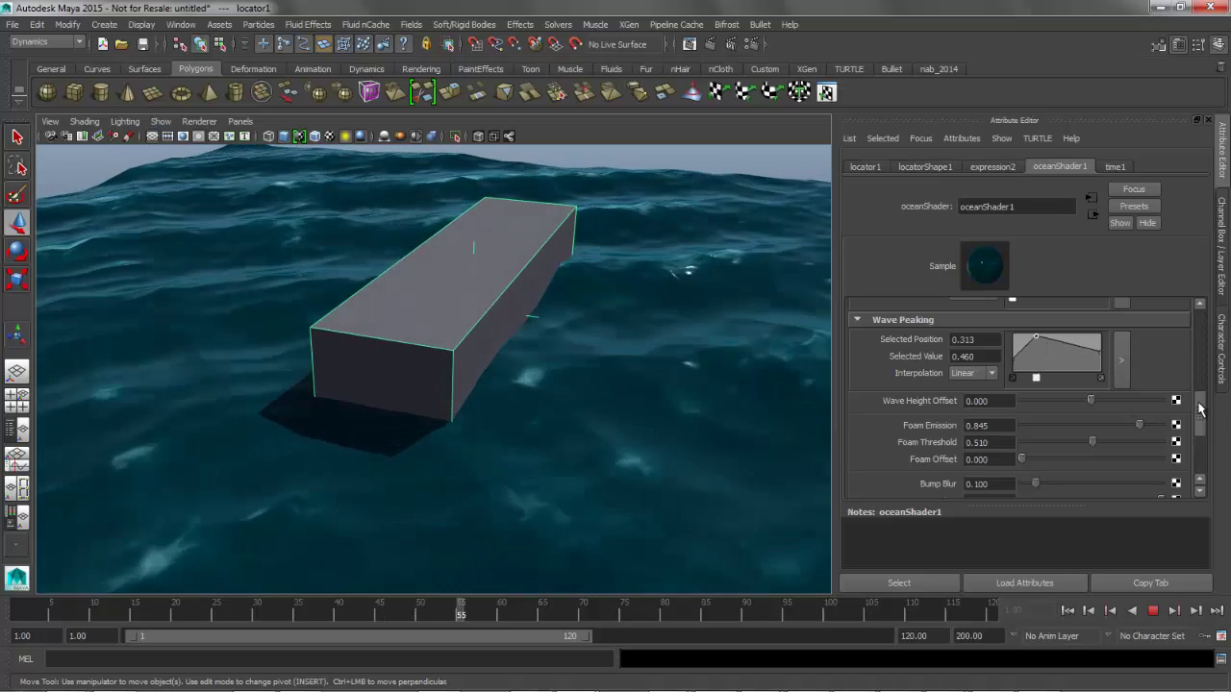
# Lower the start of the Wave Turbulence graph, then add points at position 0.165 on Wave Height and 0.374 on Wave Turbulence.
pyautogui.scroll(3, 1001, 412)
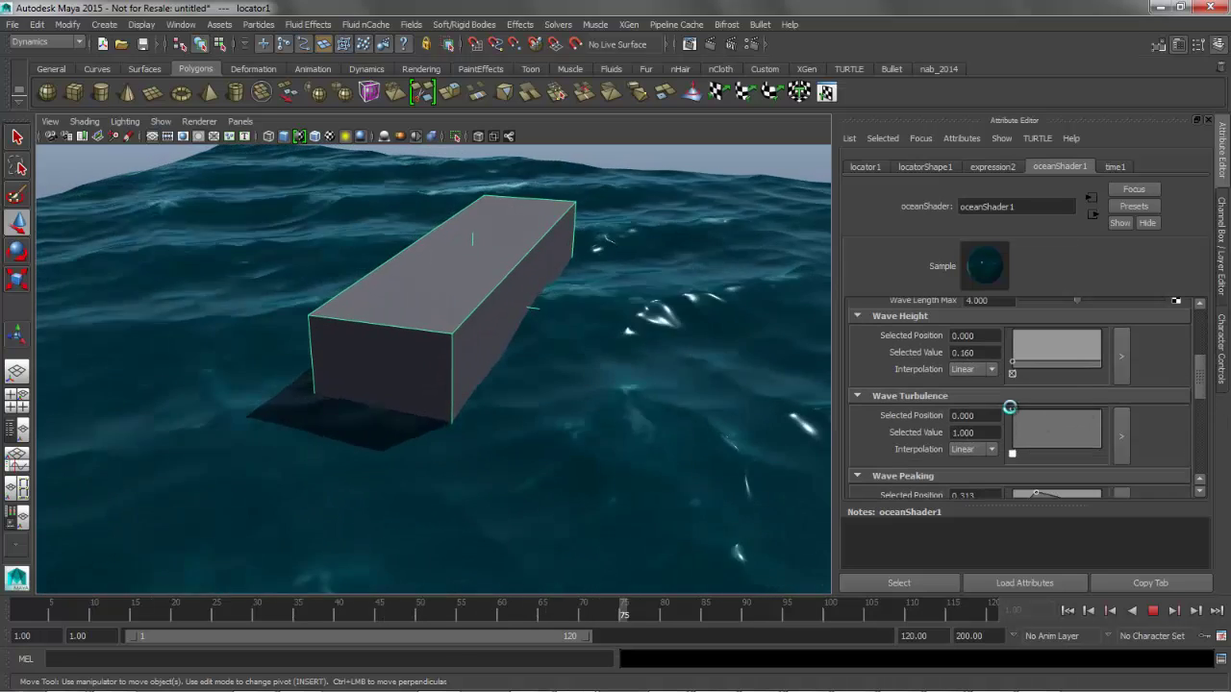
pyautogui.moveTo(1009, 407); pyautogui.dragTo(1008, 444)
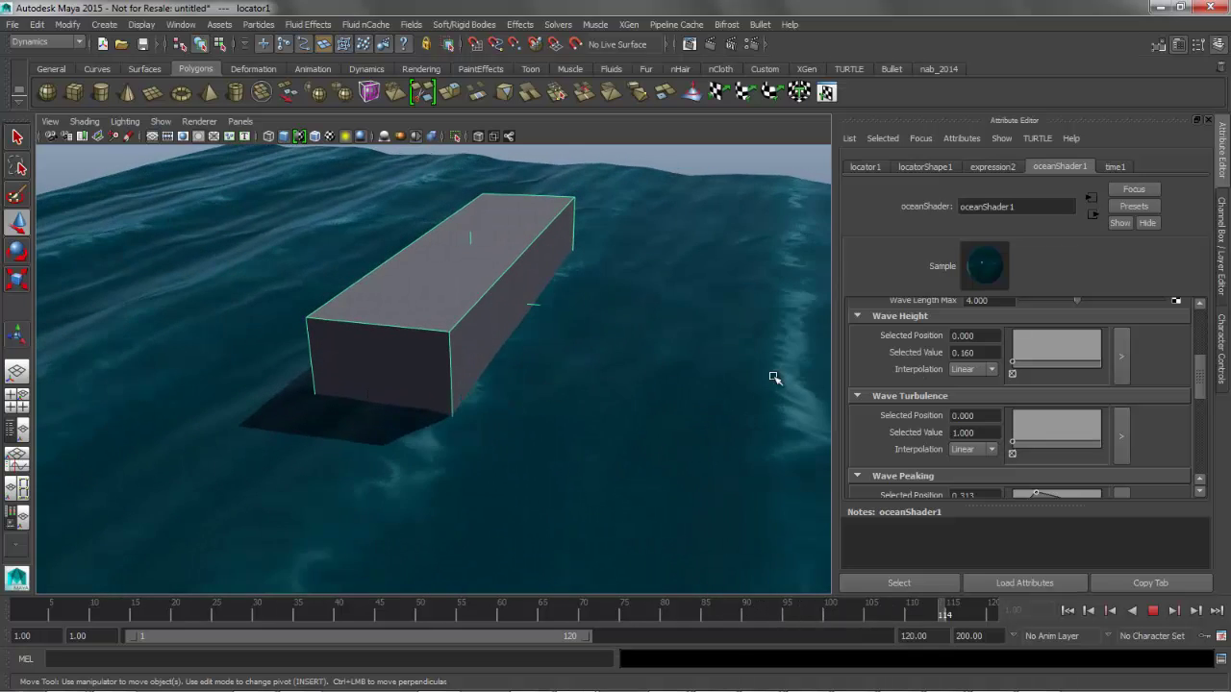
pyautogui.moveTo(1034, 346); pyautogui.dragTo(1036, 354)
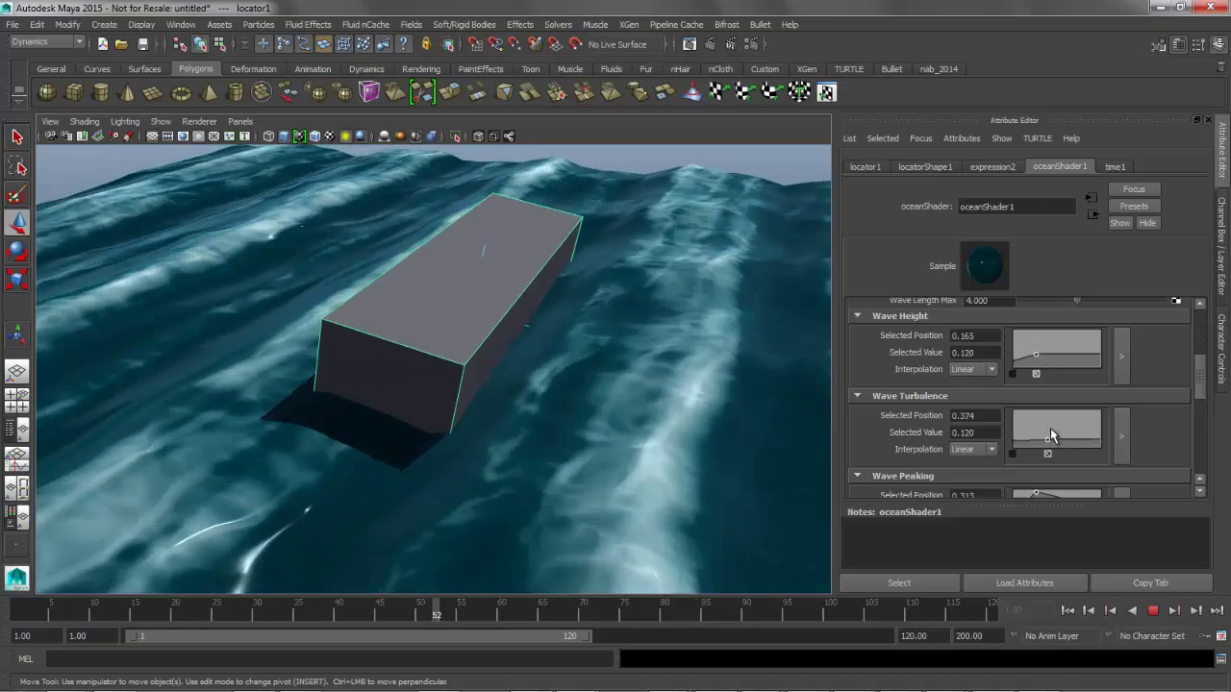
# Examine the box's floating motion and shadow on the rougher, foamy waves from several angles during playback.
pyautogui.keyDown('alt'); pyautogui.moveTo(387, 329); pyautogui.dragTo(504, 327); pyautogui.keyUp('alt')
pyautogui.keyDown('alt'); pyautogui.moveTo(420, 328); pyautogui.dragTo(441, 329); pyautogui.keyUp('alt')
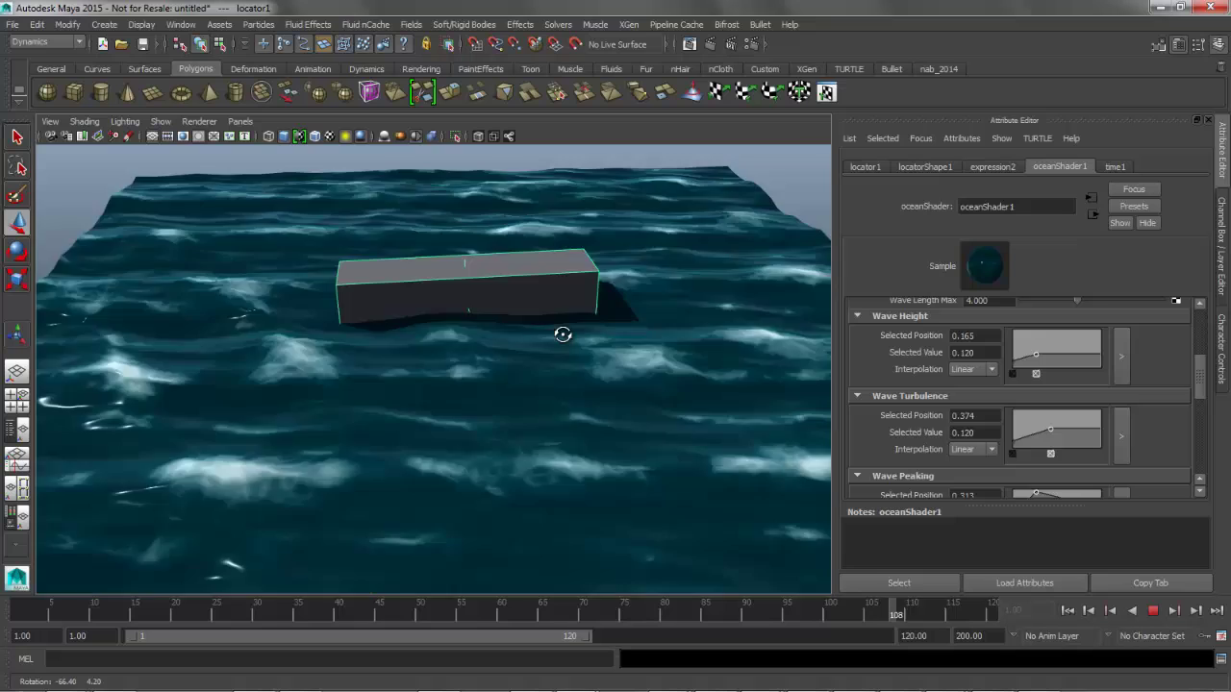
pyautogui.moveTo(594, 334)
pyautogui.keyDown('alt'); pyautogui.mouseDown()
pyautogui.moveTo(675, 333)
pyautogui.moveTo(472, 340)
pyautogui.moveTo(581, 329)
pyautogui.mouseUp(); pyautogui.keyUp('alt')
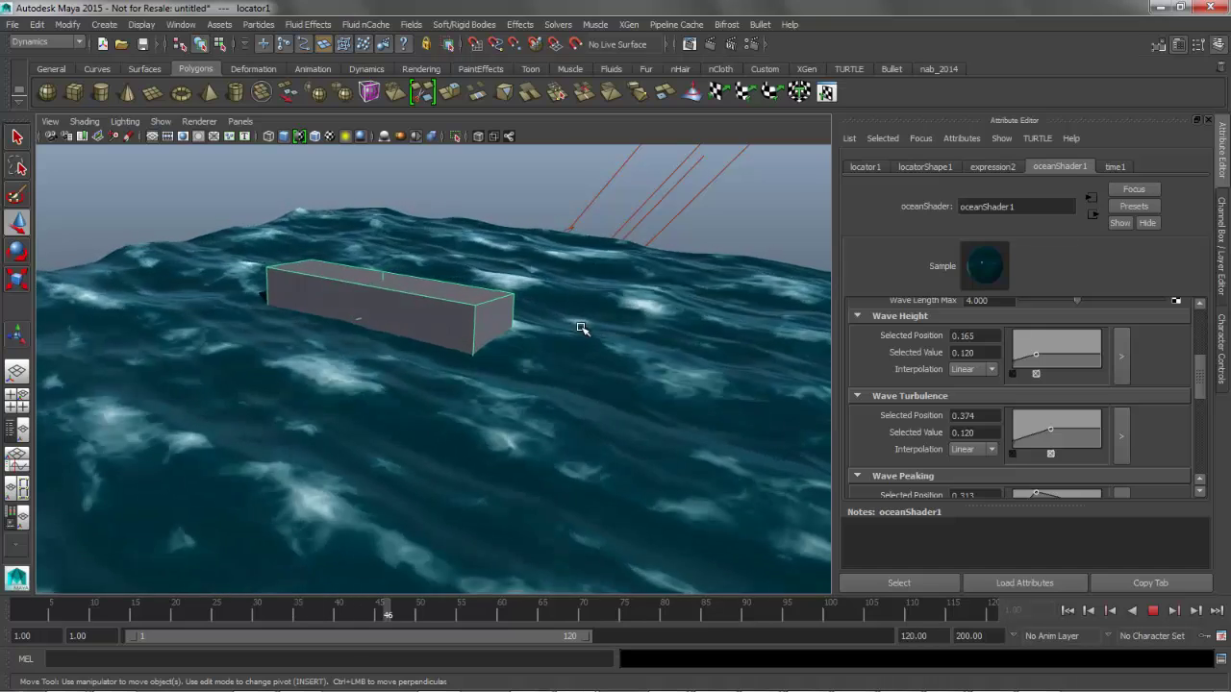
pyautogui.keyDown('alt'); pyautogui.moveTo(240, 389); pyautogui.dragTo(291, 392); pyautogui.keyUp('alt')
pyautogui.keyDown('alt'); pyautogui.moveTo(368, 393); pyautogui.dragTo(484, 389); pyautogui.keyUp('alt')
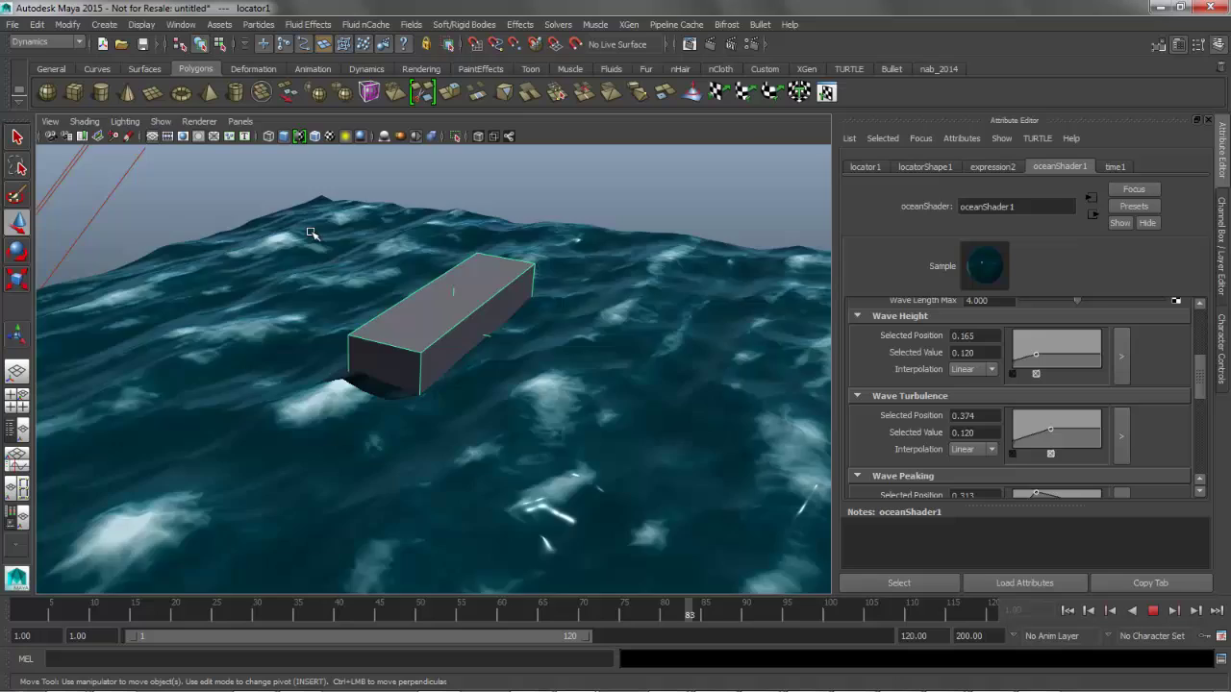
pyautogui.keyDown('alt'); pyautogui.moveTo(498, 454); pyautogui.dragTo(419, 445); pyautogui.keyUp('alt')
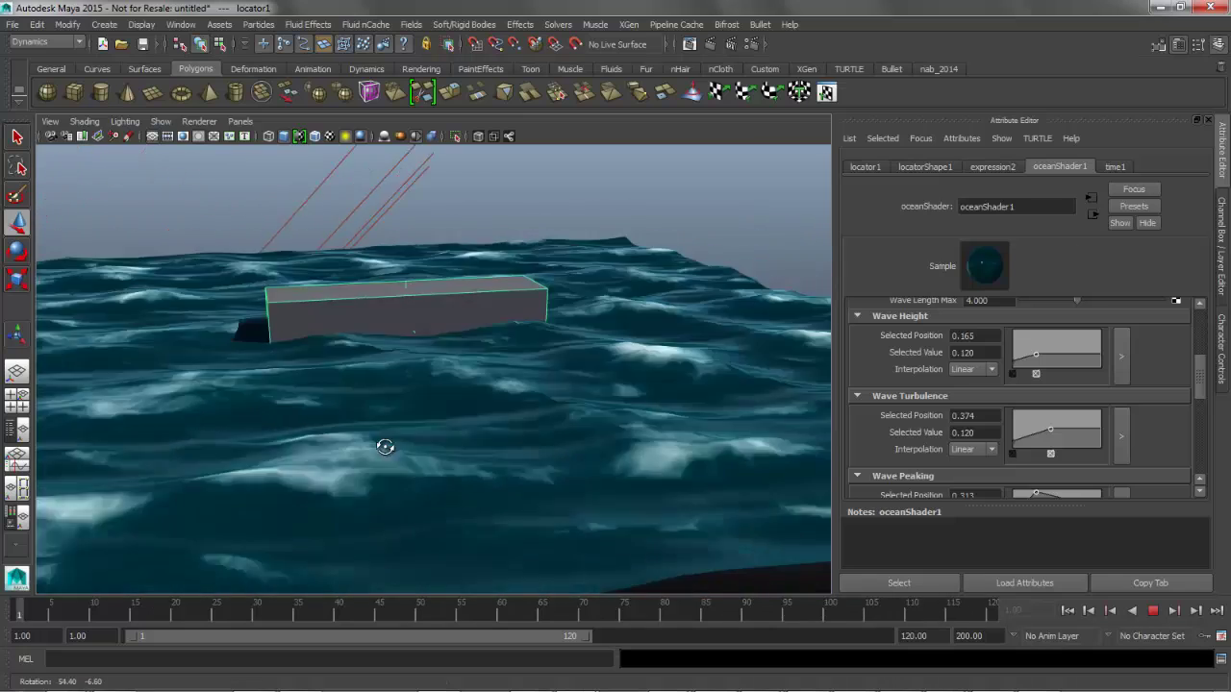
pyautogui.keyDown('alt'); pyautogui.moveTo(316, 446); pyautogui.dragTo(272, 446); pyautogui.keyUp('alt')
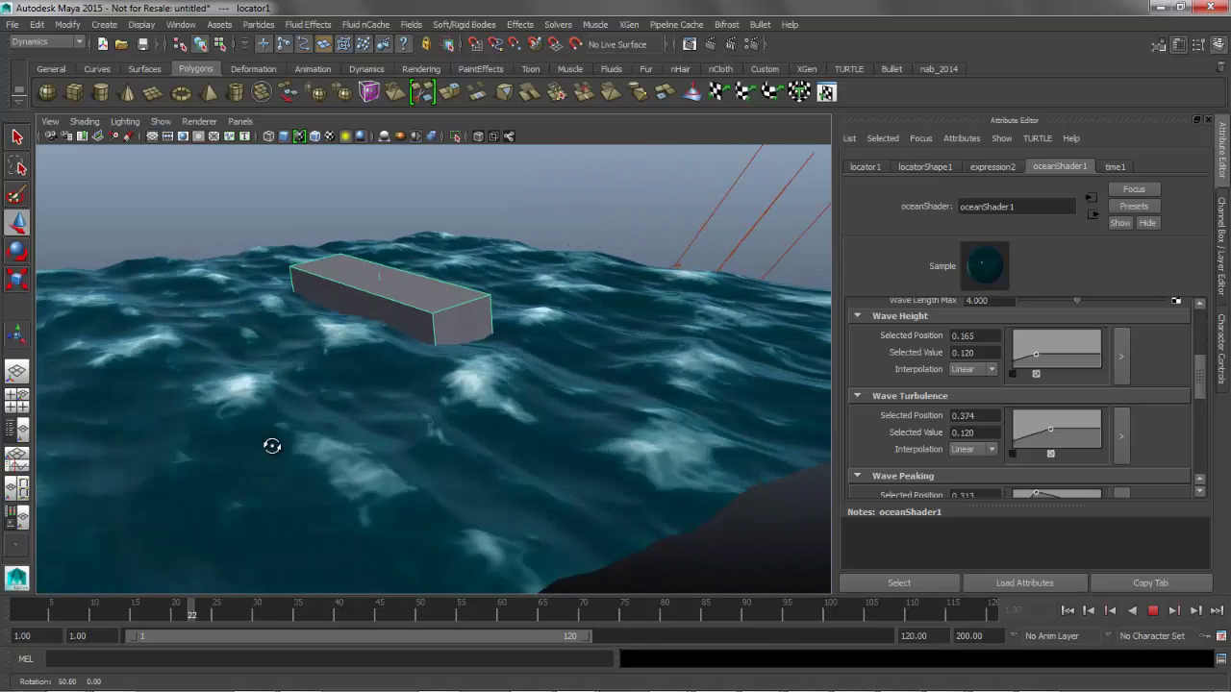
pyautogui.keyDown('alt'); pyautogui.moveTo(272, 445); pyautogui.dragTo(374, 436, button='middle'); pyautogui.keyUp('alt')
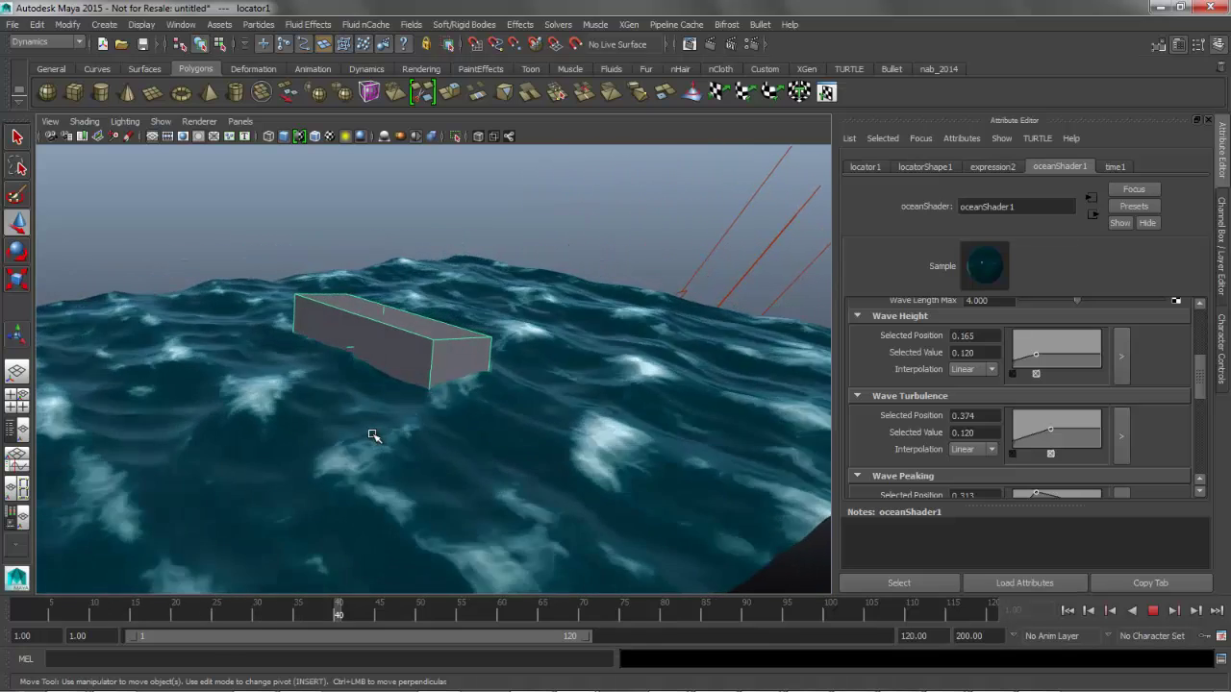